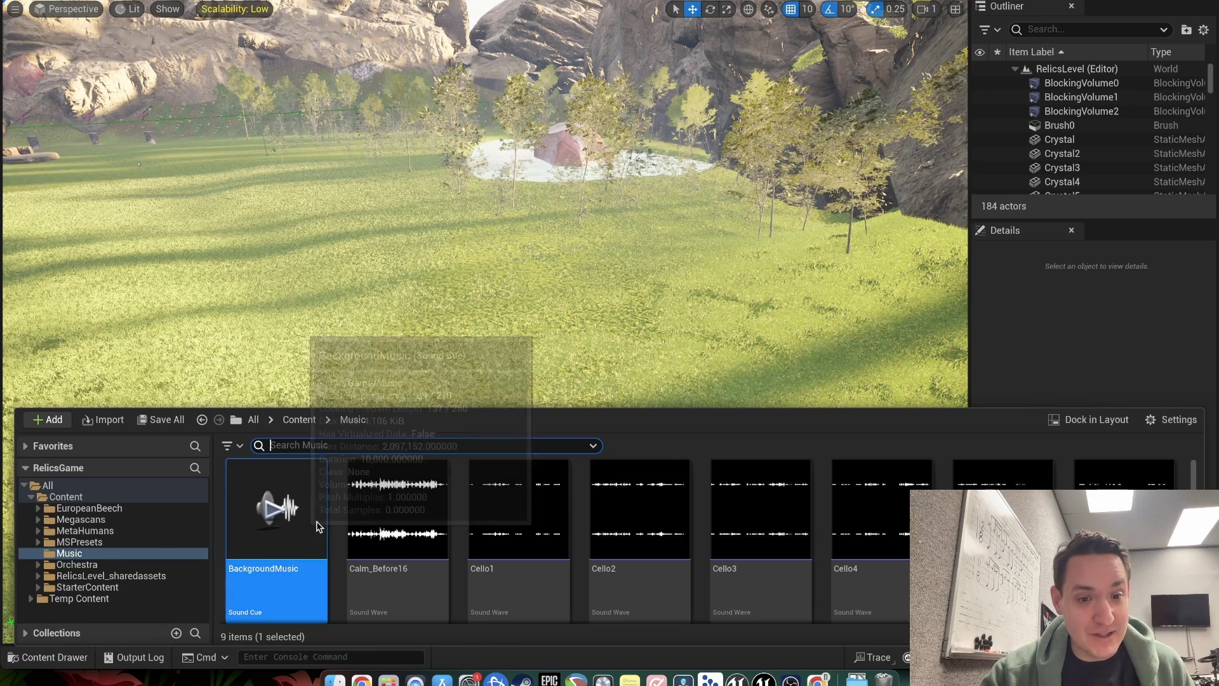
# Step: Preview, stop and select the Calm_Before16 sound wave in the Content Drawer
pyautogui.click(398, 510)
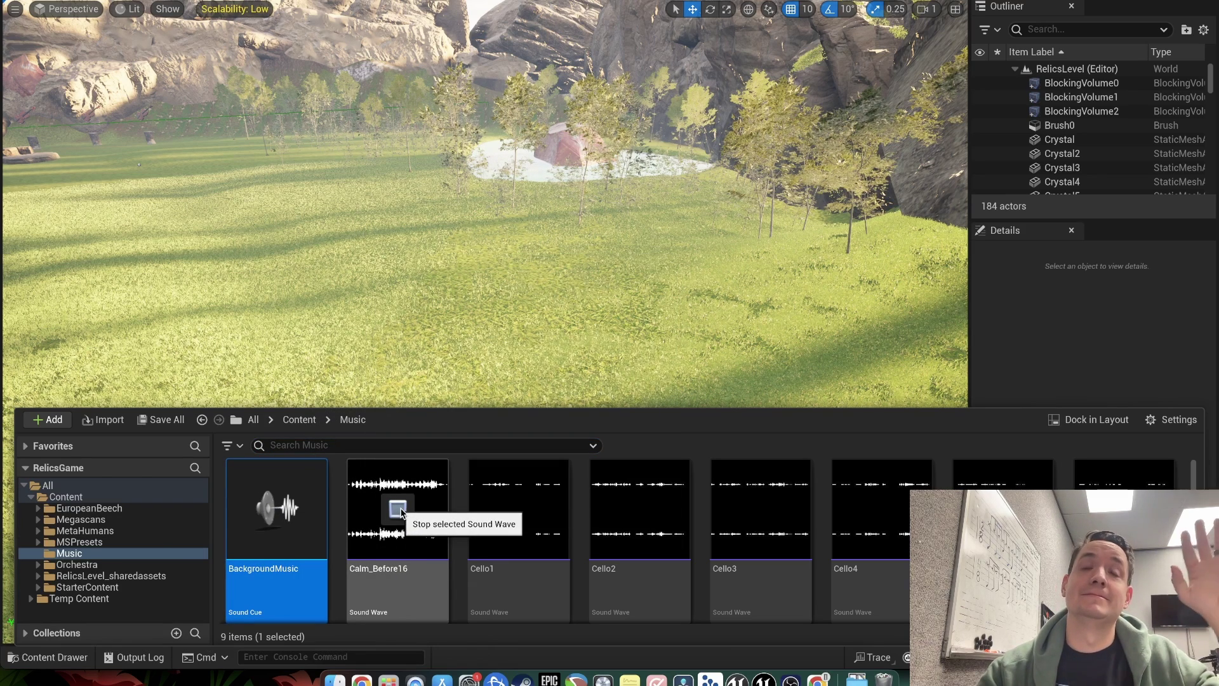
pyautogui.click(403, 515)
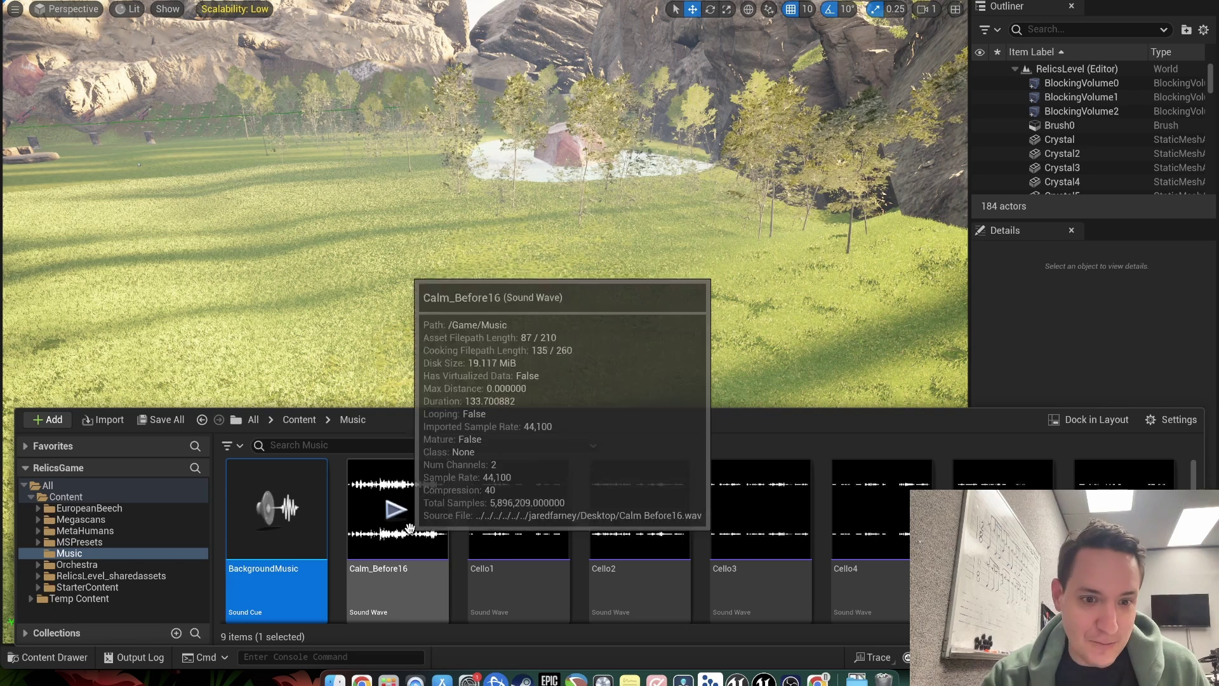
pyautogui.click(409, 537)
pyautogui.rightClick(409, 537)
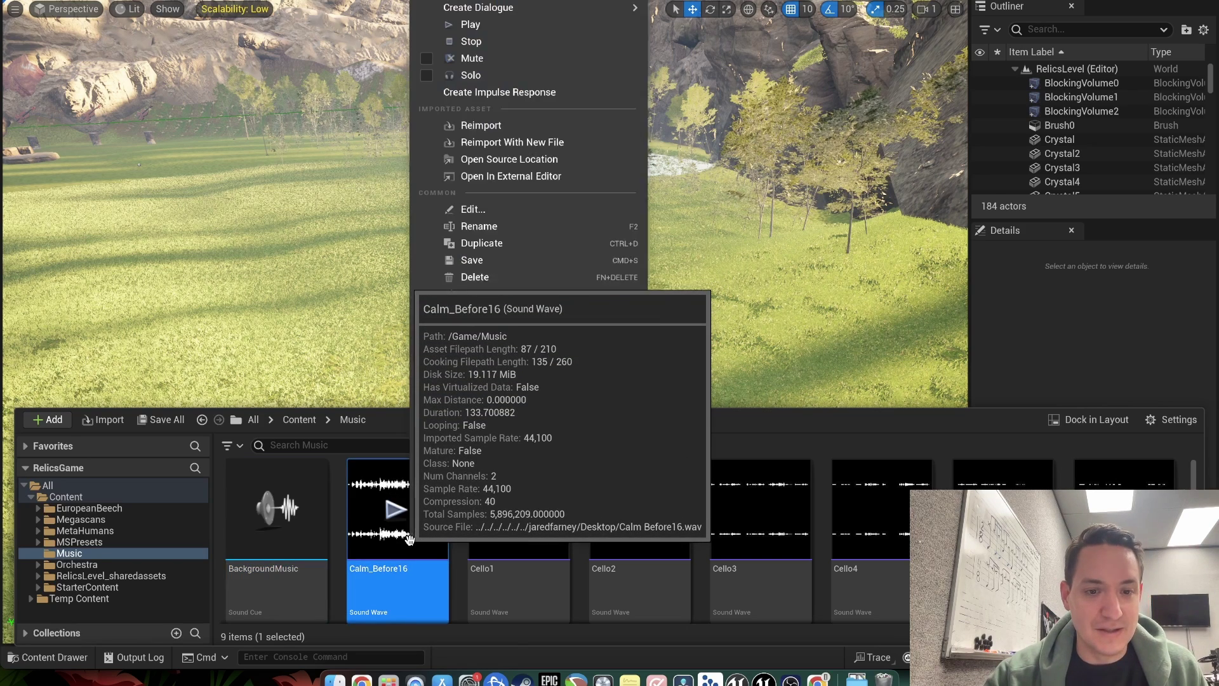
# Step: Drag the BackgroundMusic sound cue into the viewport as a new ambient sound actor
pyautogui.click(340, 501)
pyautogui.moveTo(297, 499)
pyautogui.moveTo(298, 499); pyautogui.dragTo(655, 321)
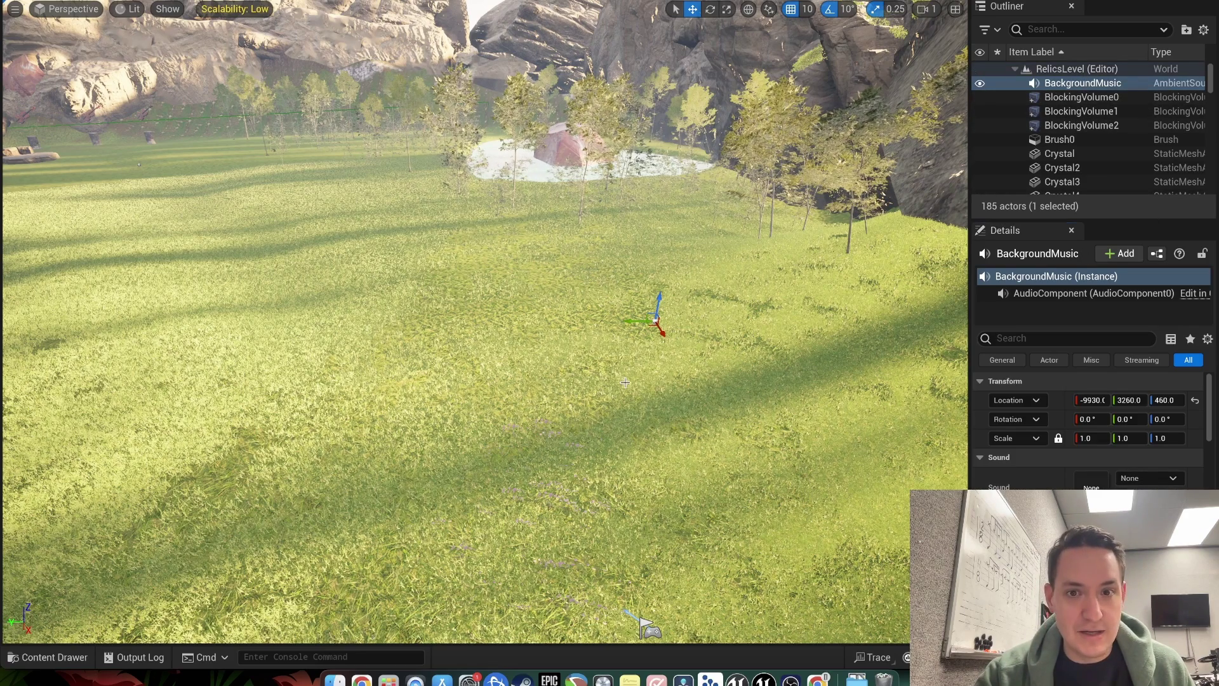
# Step: Open the Level Blueprint and add a reference to the BackgroundMusic actor
pyautogui.moveTo(625, 382); pyautogui.dragTo(582, 350)
pyautogui.click(241, 2)
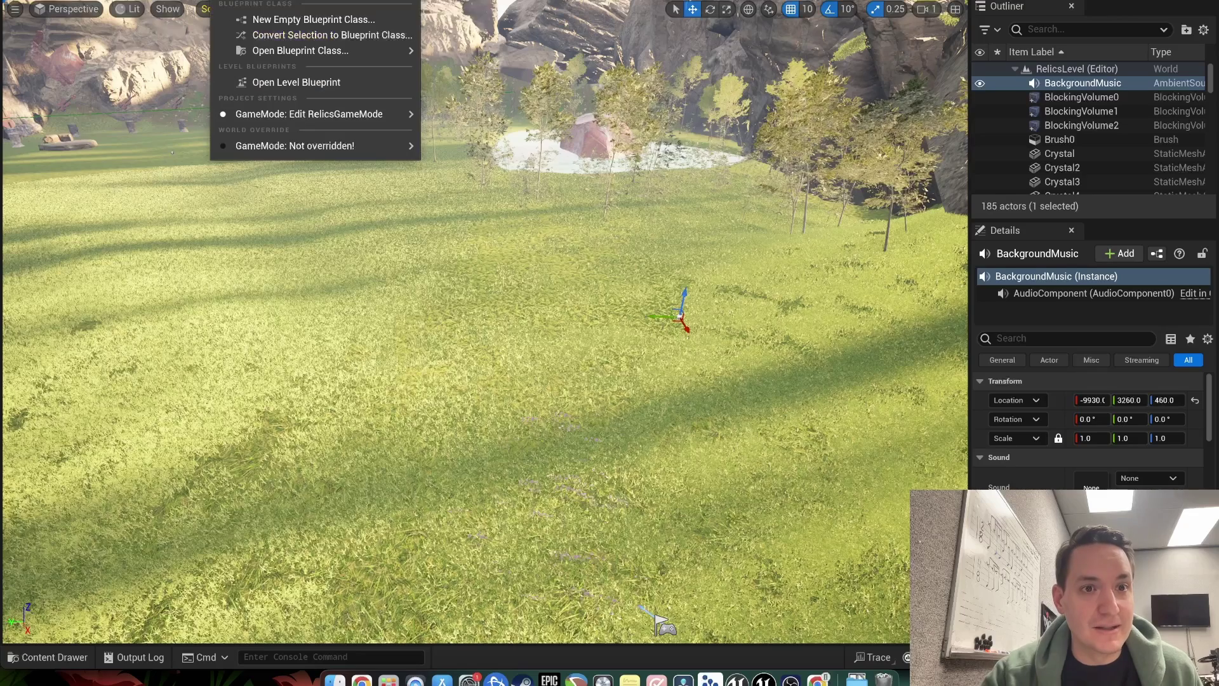
pyautogui.click(255, 84)
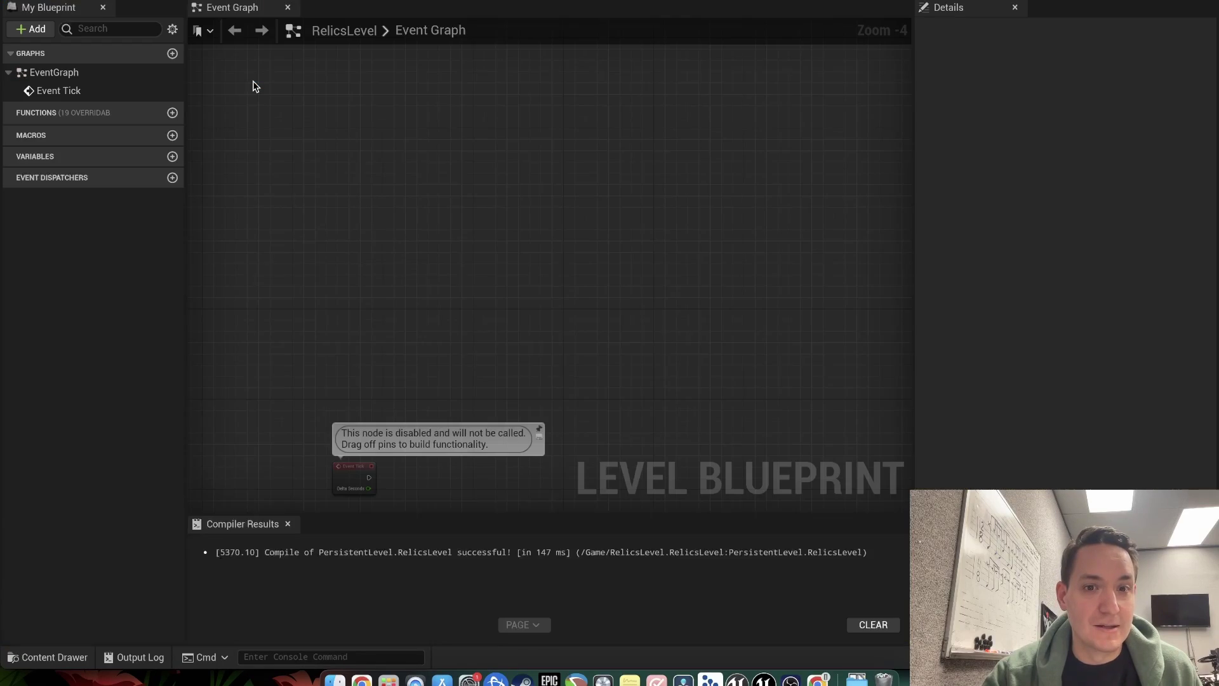
pyautogui.rightClick(359, 255)
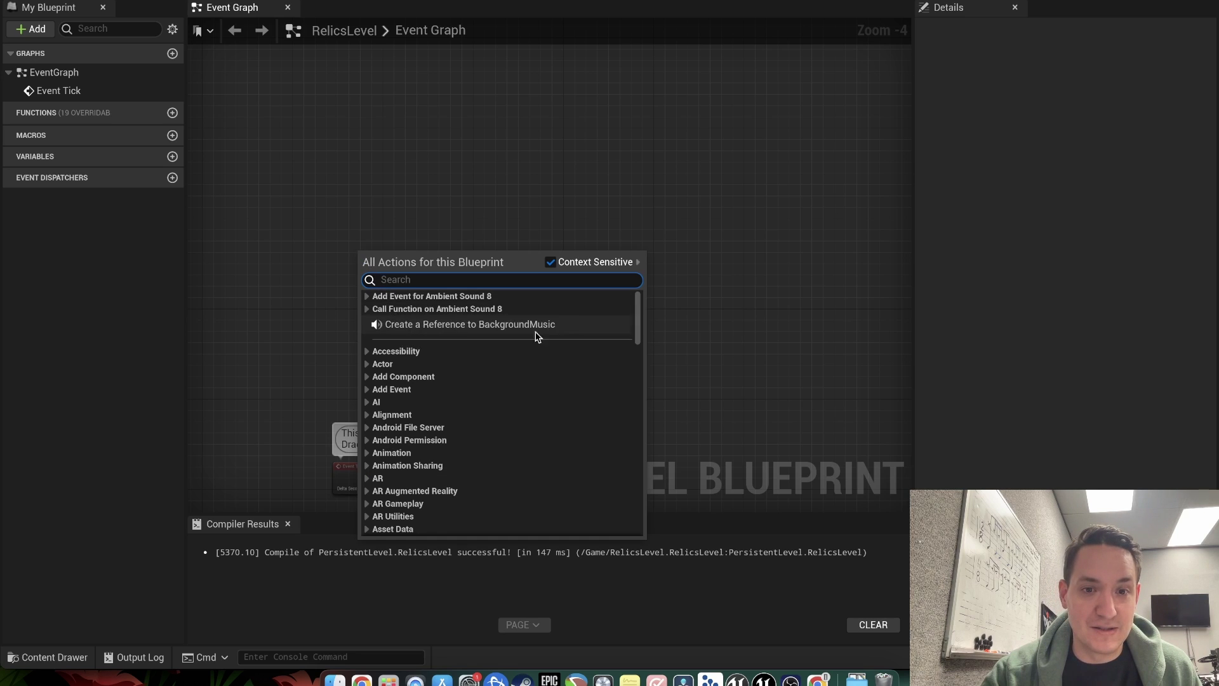
pyautogui.click(579, 329)
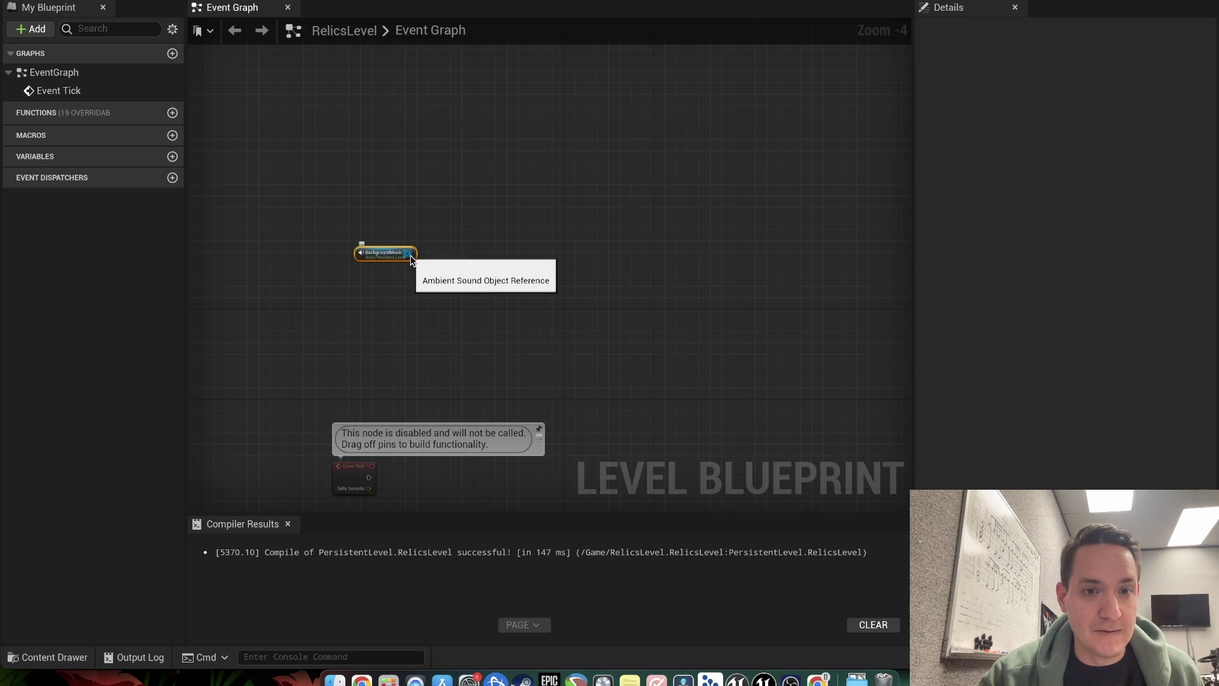
# Step: Add a Set Sound node on BackgroundMusic's audio component and arrange it
pyautogui.moveTo(411, 256); pyautogui.dragTo(468, 227)
pyautogui.write('set sound')
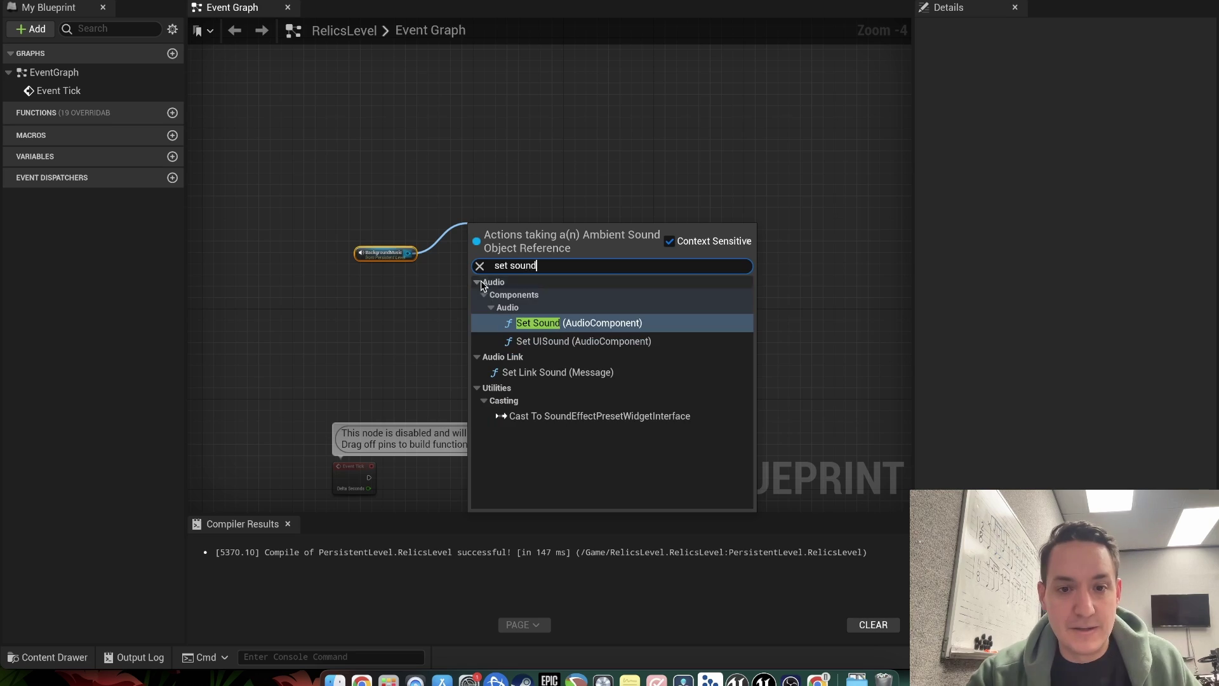
pyautogui.click(521, 322)
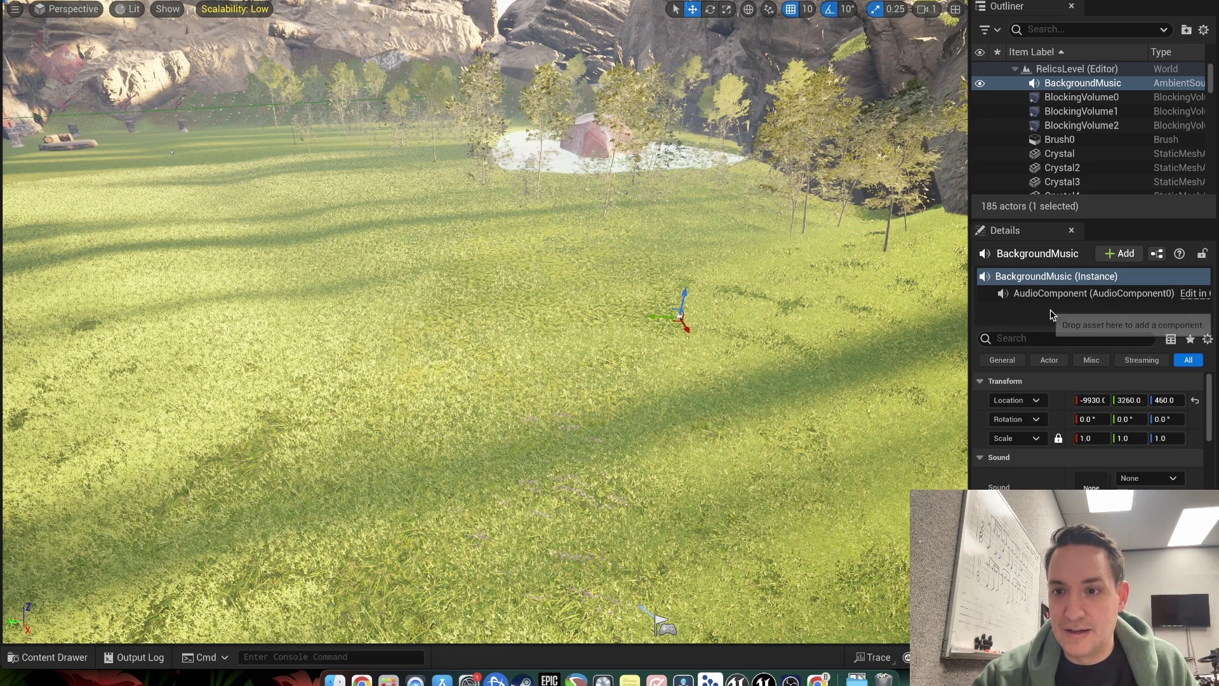
pyautogui.moveTo(1048, 298)
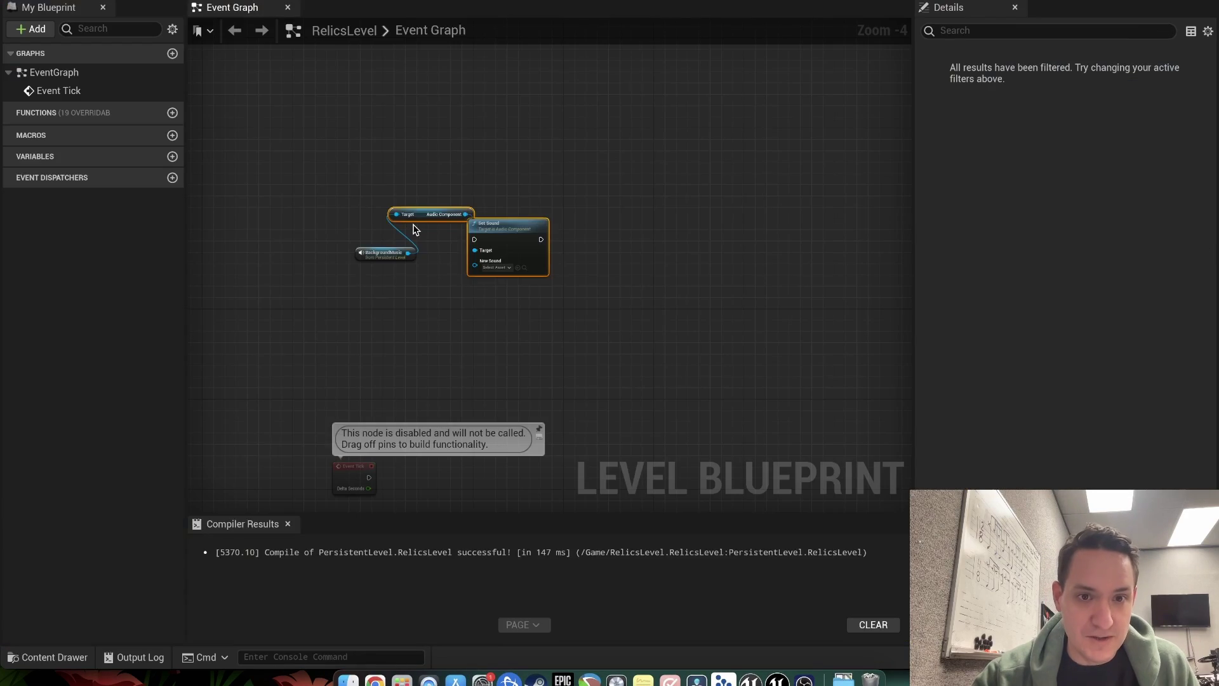
pyautogui.moveTo(415, 229); pyautogui.dragTo(381, 245)
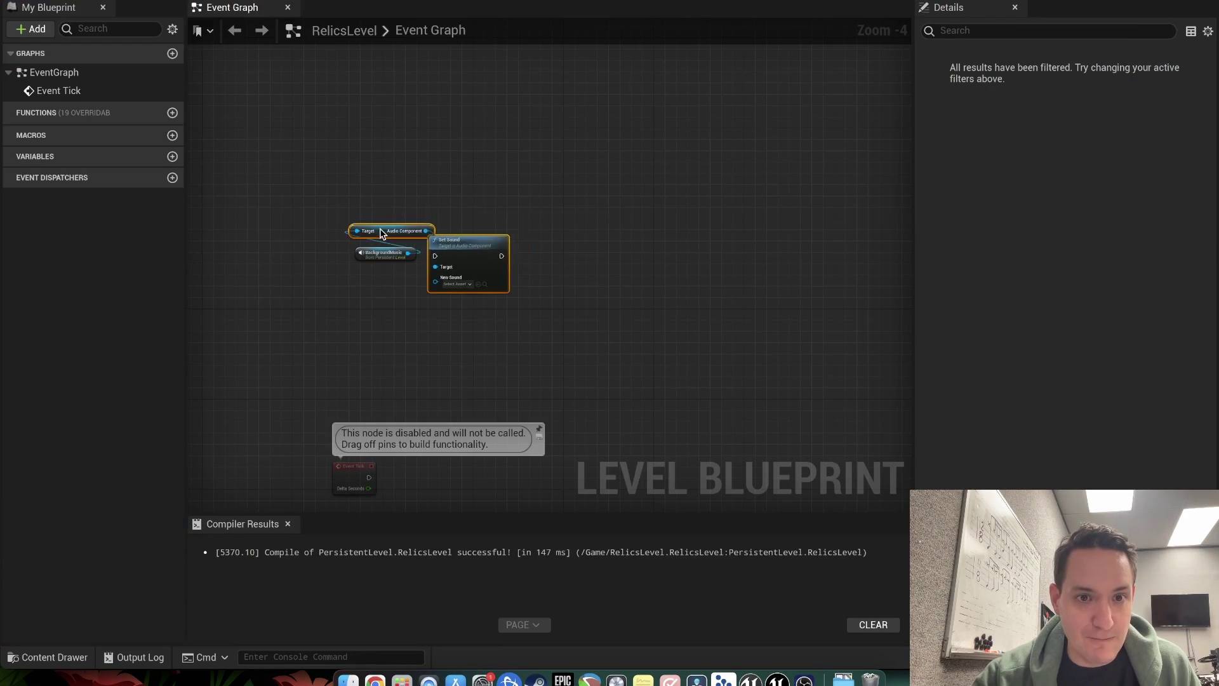
pyautogui.click(502, 243)
pyautogui.moveTo(502, 244); pyautogui.dragTo(541, 215)
# Step: Preview the BackgroundMusic sound cue and choose it as Set Sound's New Sound
pyautogui.click(512, 256)
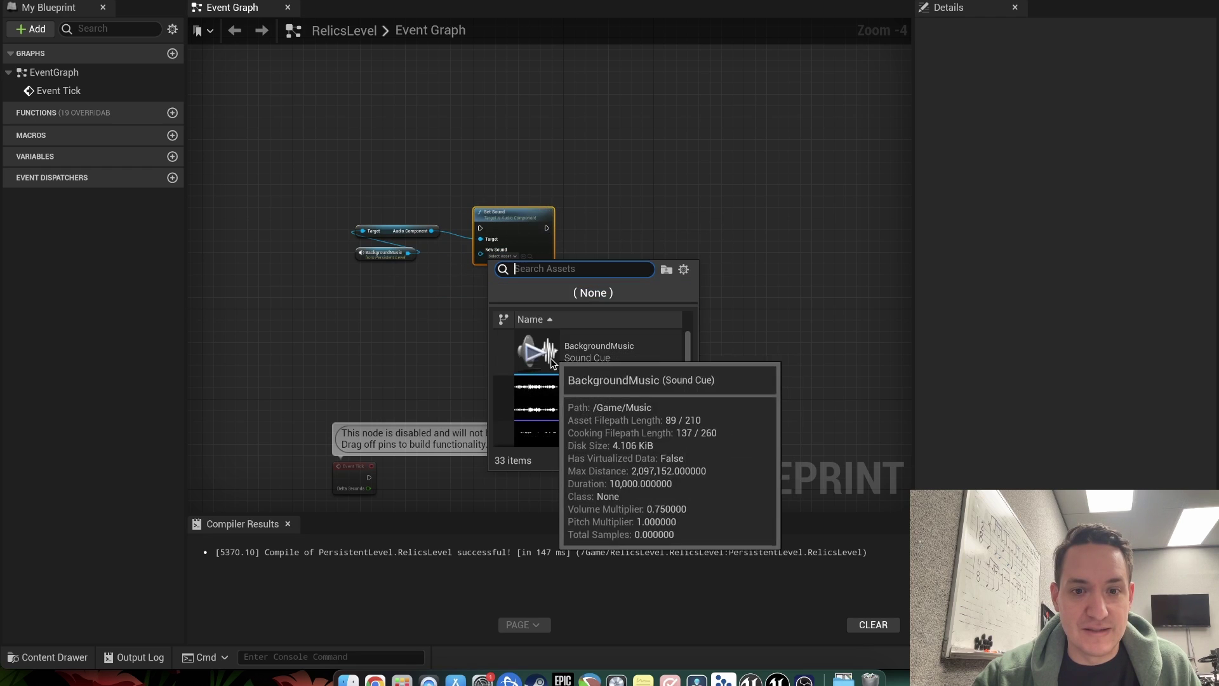
pyautogui.click(539, 354)
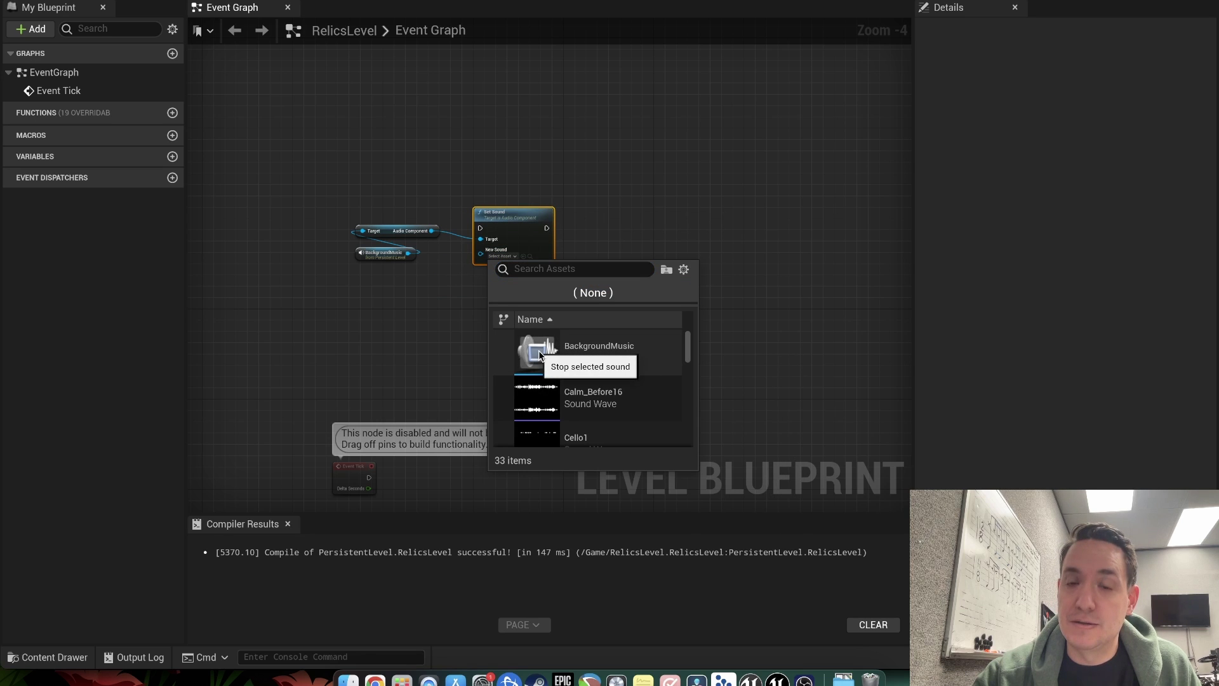
pyautogui.click(567, 355)
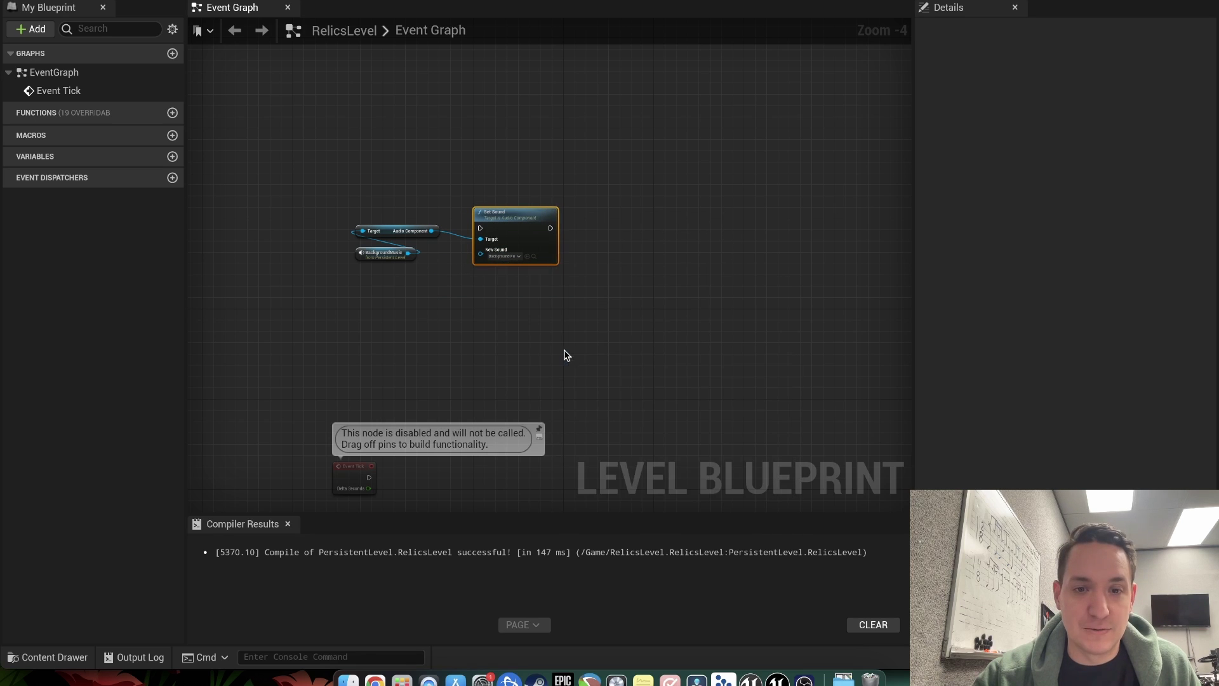
# Step: Add an Event BeginPlay node and position it beside the Set Sound chain
pyautogui.rightClick(332, 164)
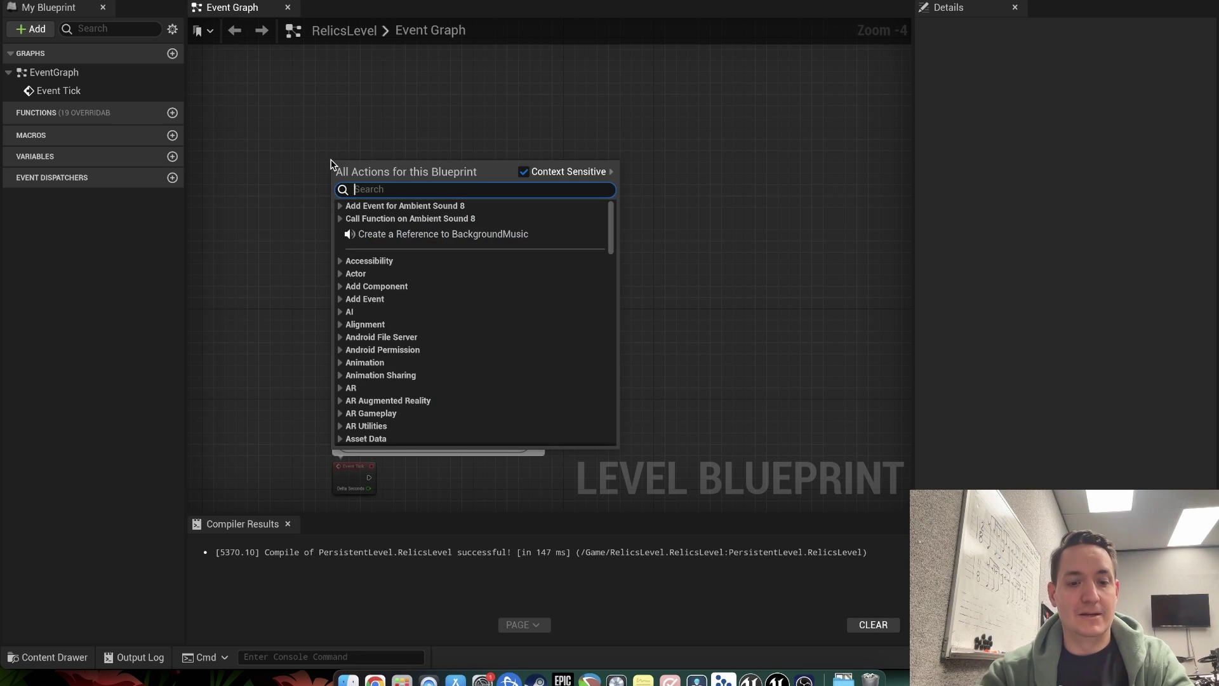
pyautogui.write('event begin')
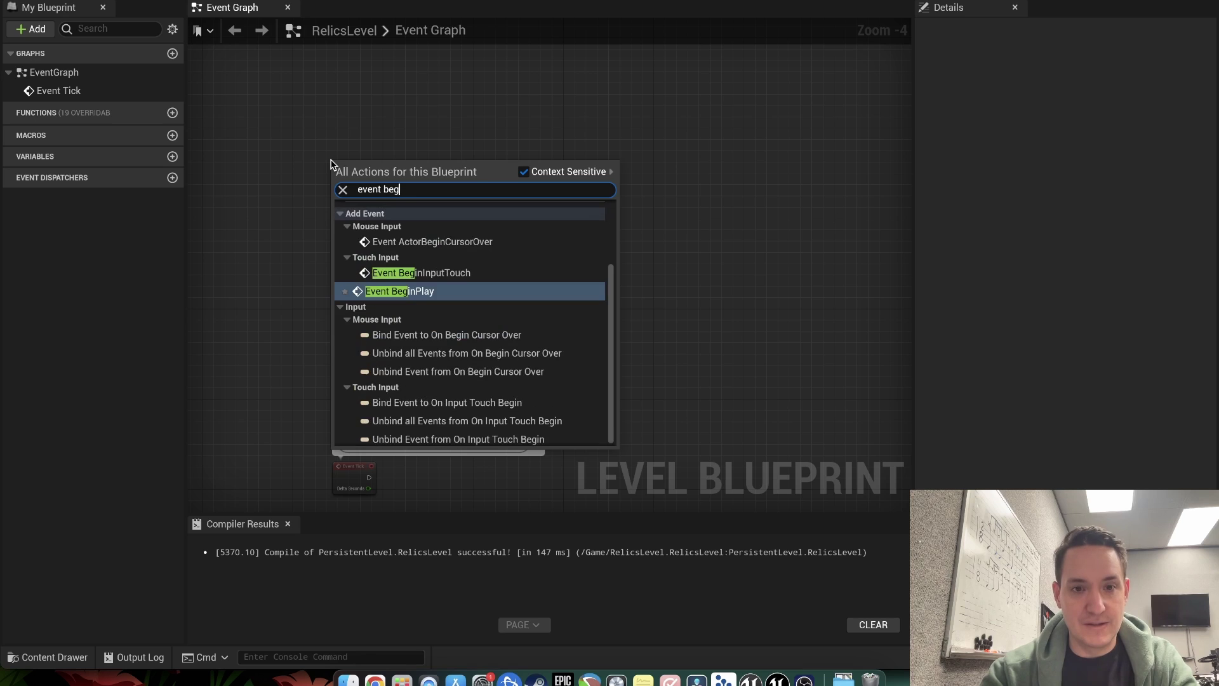
pyautogui.click(391, 290)
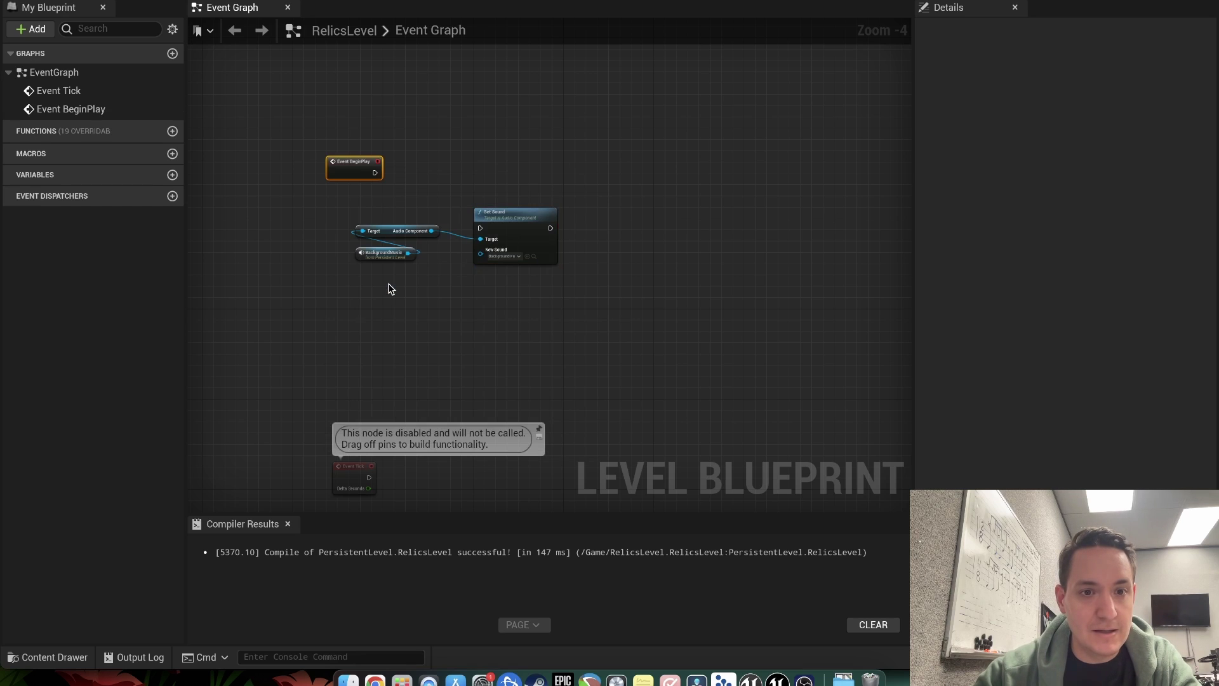
pyautogui.moveTo(371, 179); pyautogui.dragTo(480, 228)
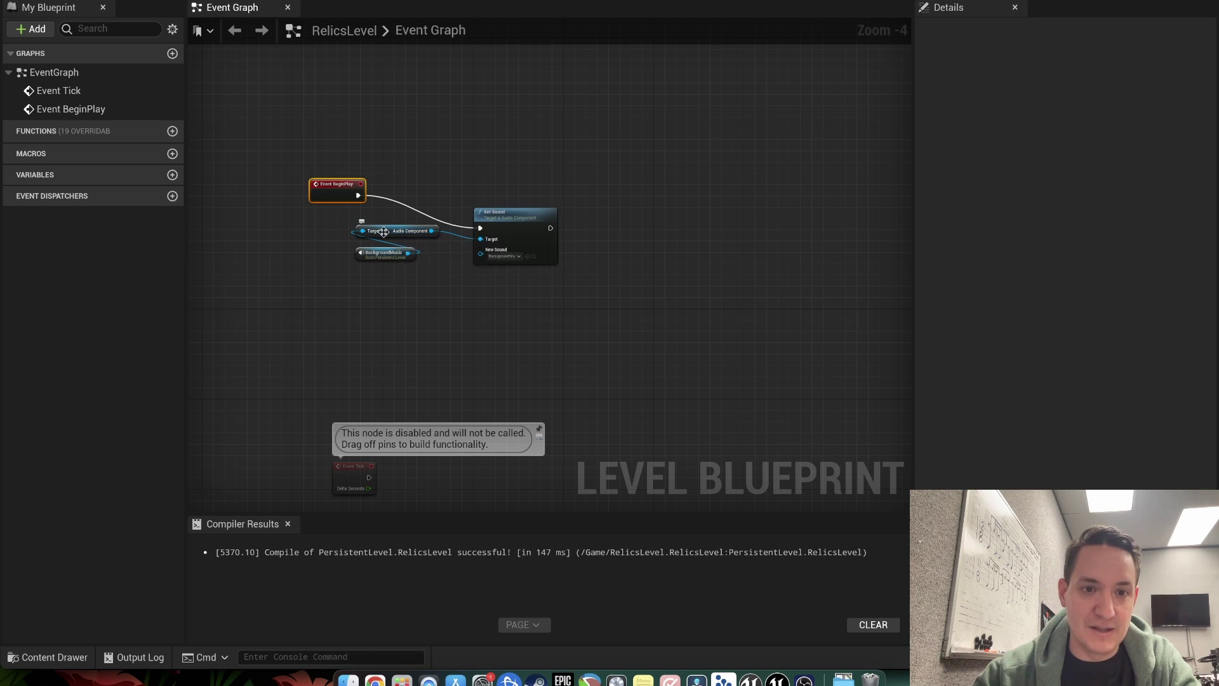
pyautogui.moveTo(384, 232); pyautogui.dragTo(374, 238)
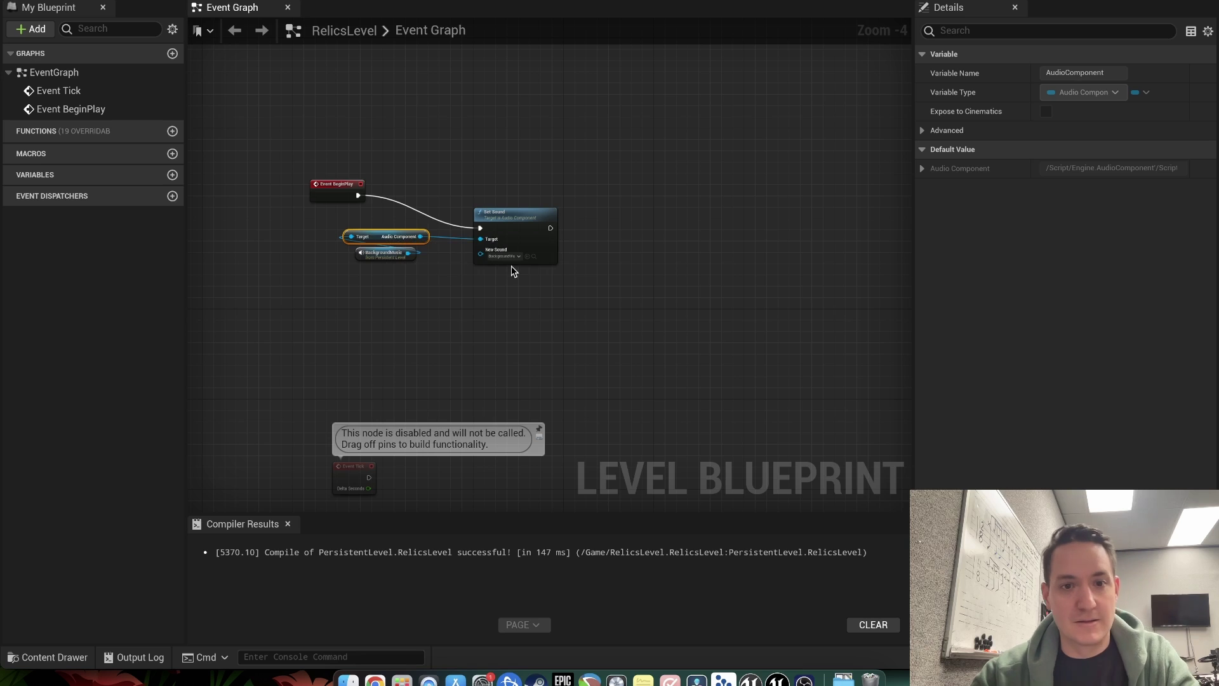
pyautogui.click(498, 312)
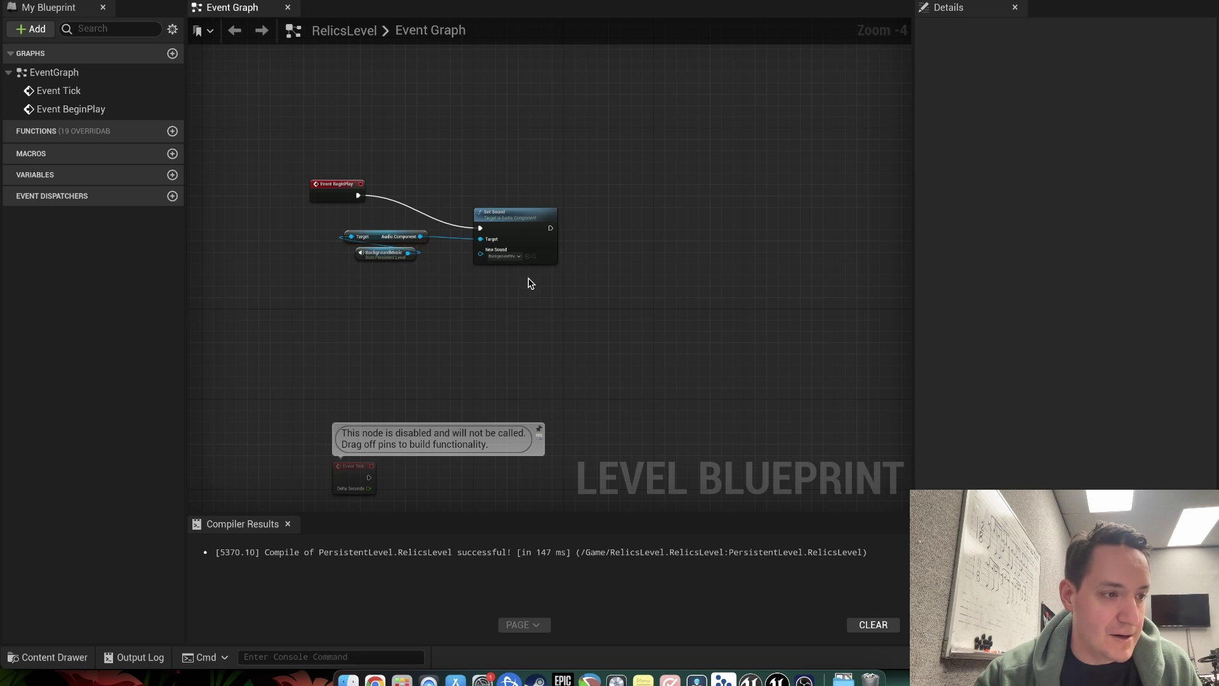
# Step: Add a Fade In node on the audio component with a duration of 2
pyautogui.moveTo(419, 236); pyautogui.dragTo(607, 242)
pyautogui.write('fade')
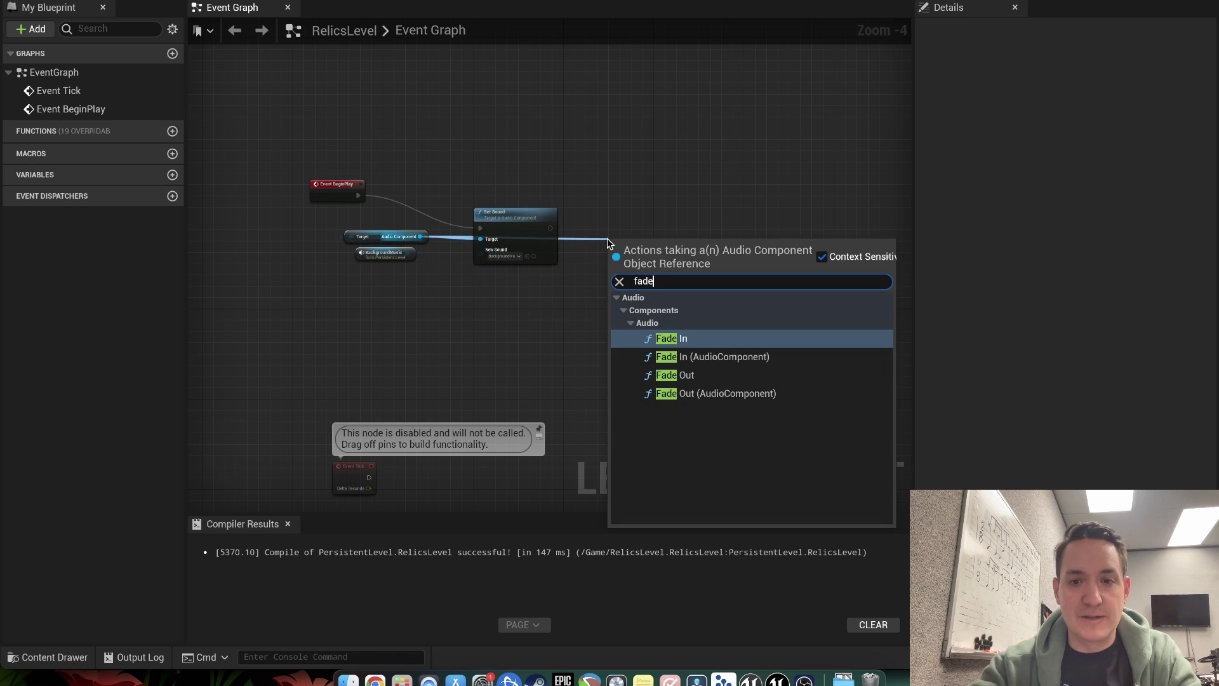
pyautogui.click(667, 337)
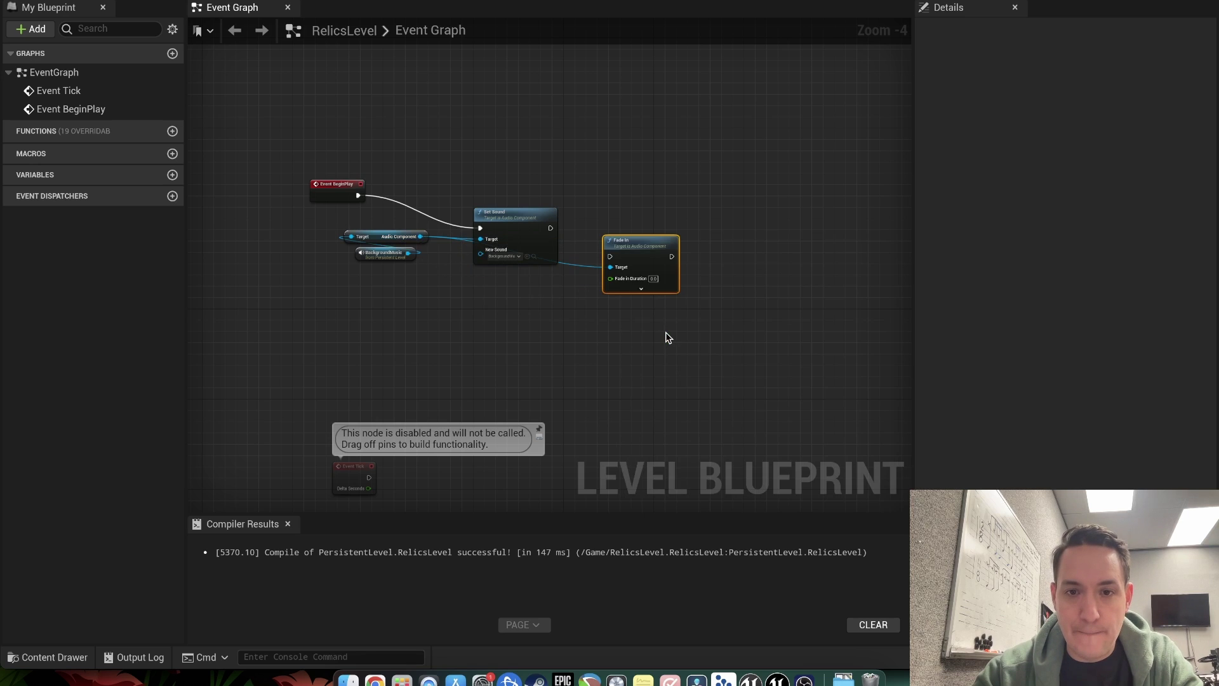
pyautogui.click(651, 278)
pyautogui.write('2')
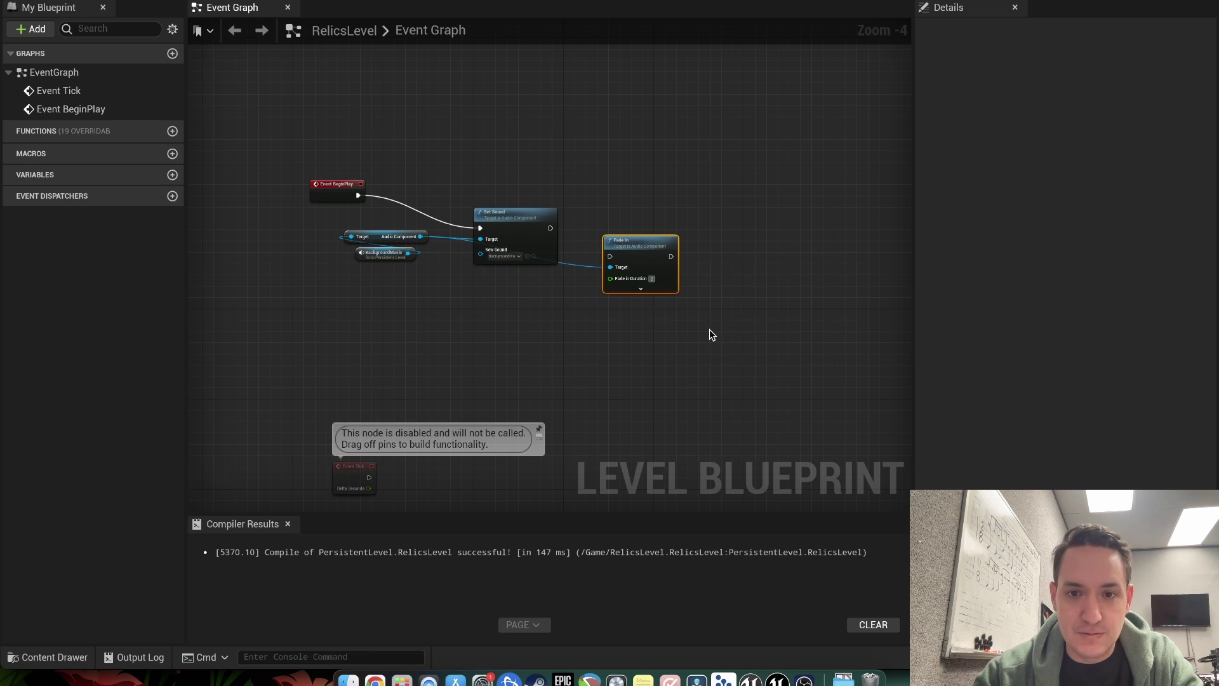
pyautogui.moveTo(653, 243); pyautogui.dragTo(652, 211)
# Step: Run Fade In after Set Sound, compile the blueprint and return to the level
pyautogui.moveTo(551, 228); pyautogui.dragTo(609, 221)
pyautogui.moveTo(521, 217); pyautogui.dragTo(503, 181)
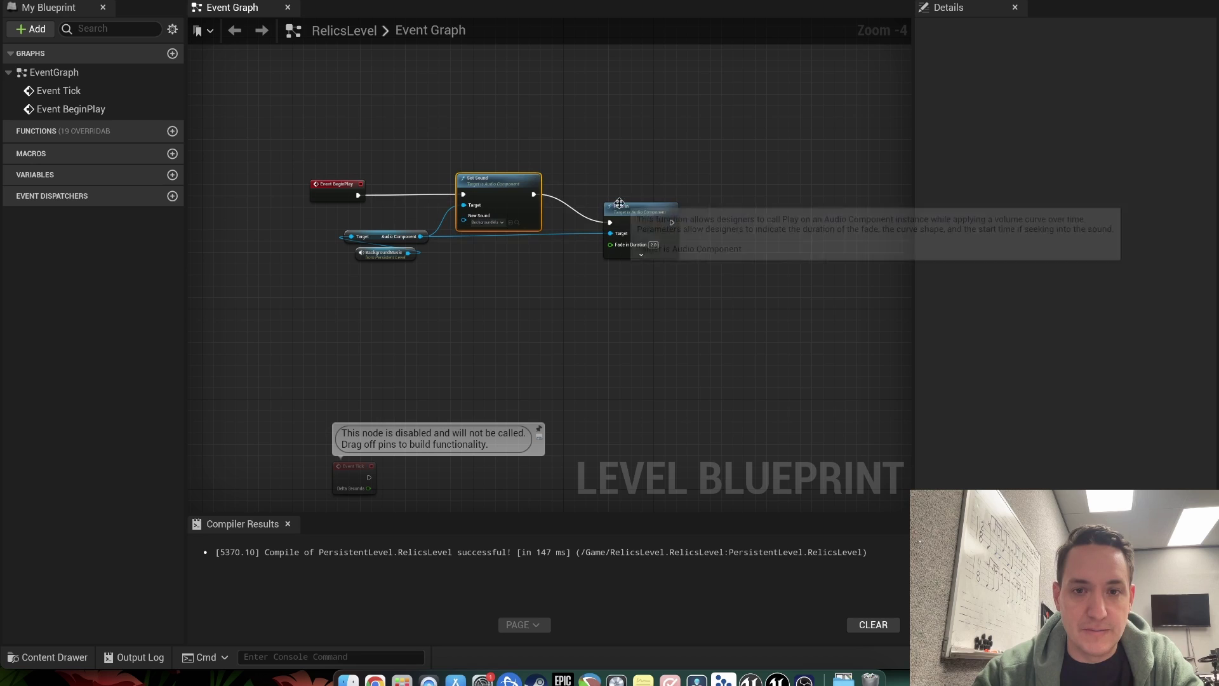
pyautogui.moveTo(620, 202); pyautogui.dragTo(585, 184)
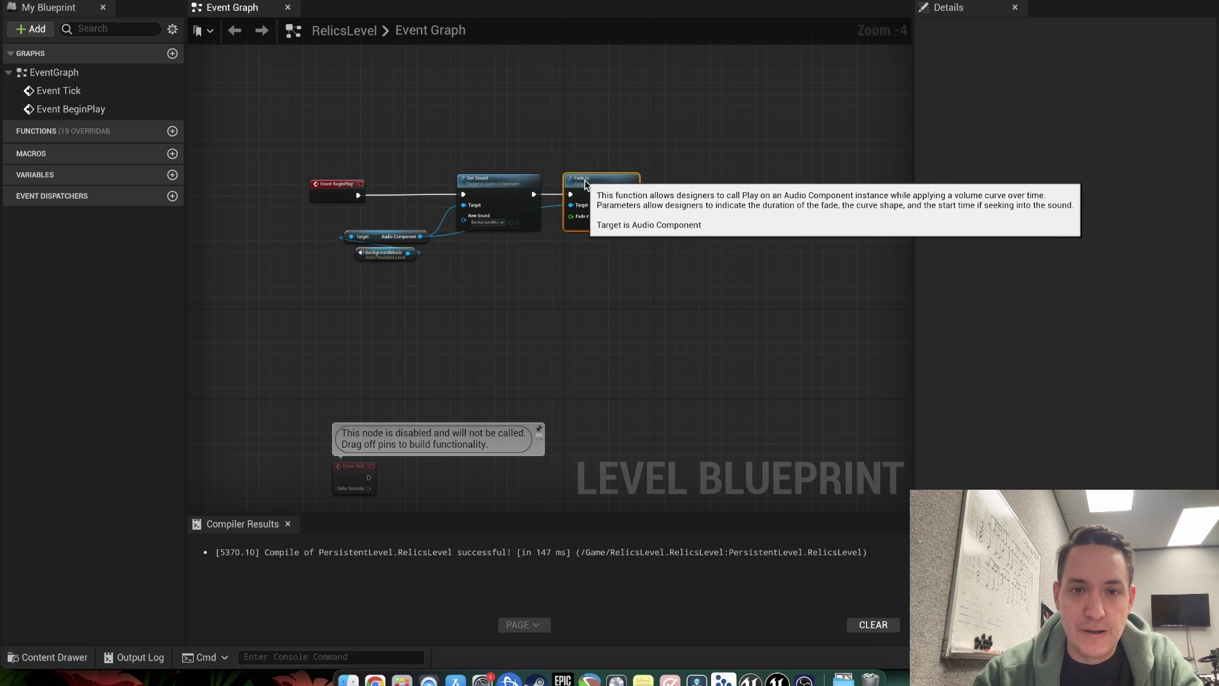
pyautogui.click(118, 1)
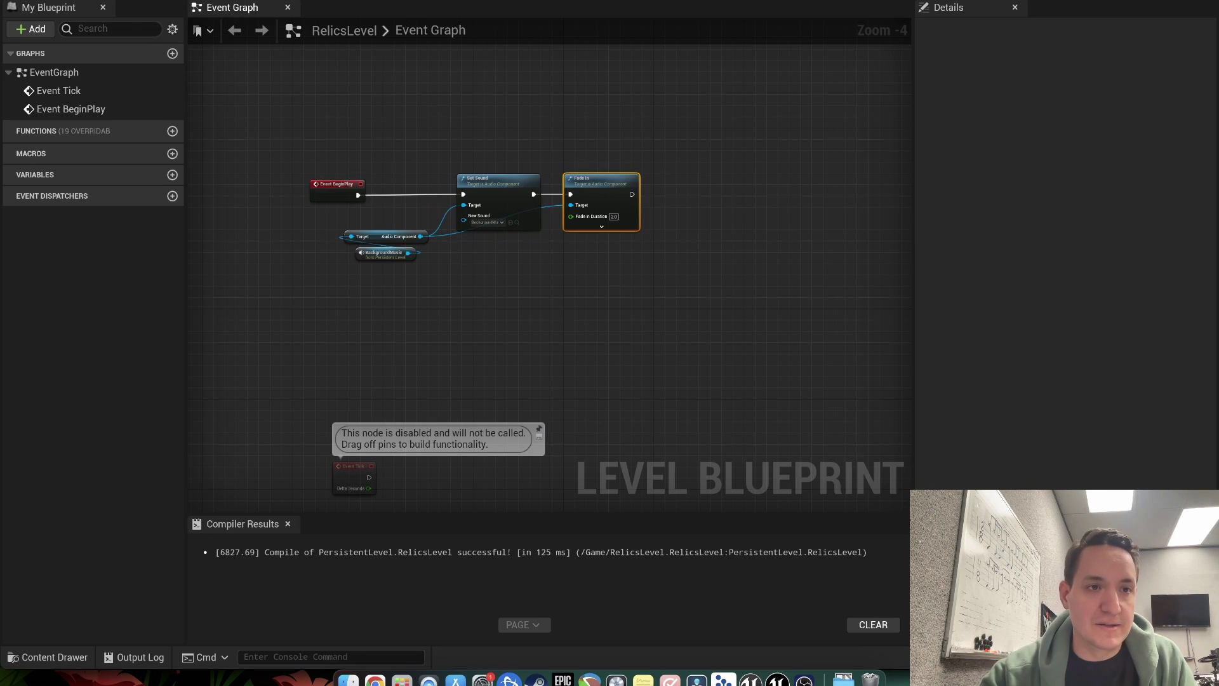
pyautogui.press('super+grave')
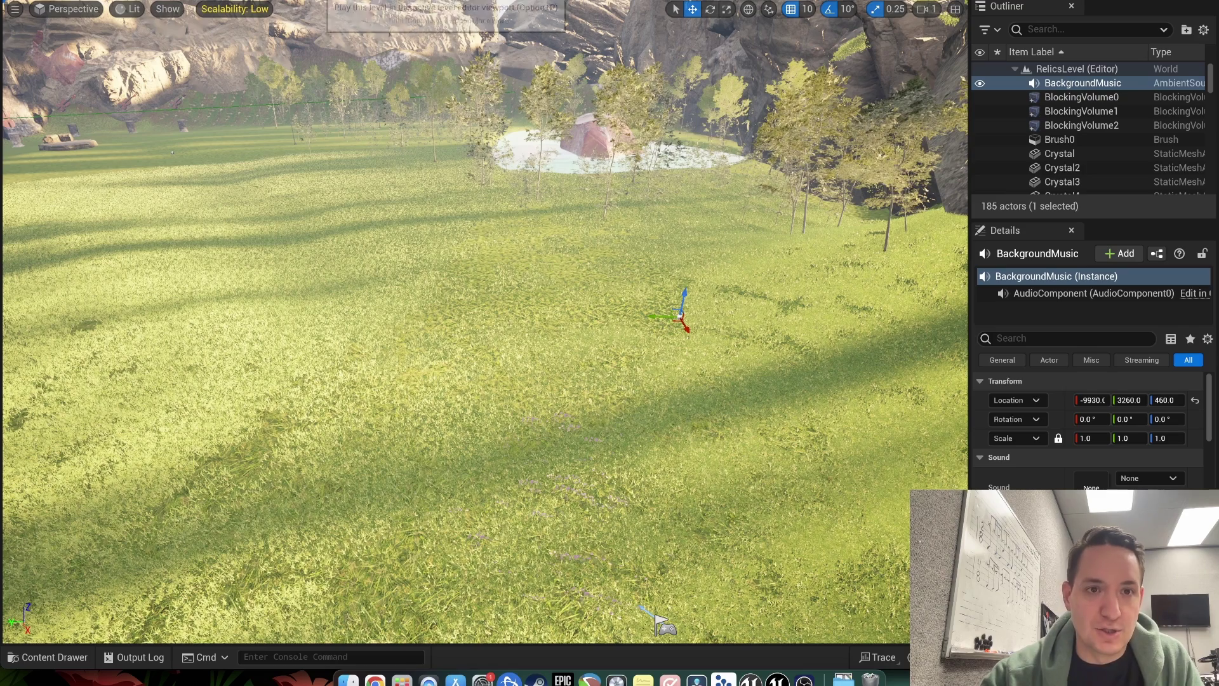
pyautogui.click(322, 2)
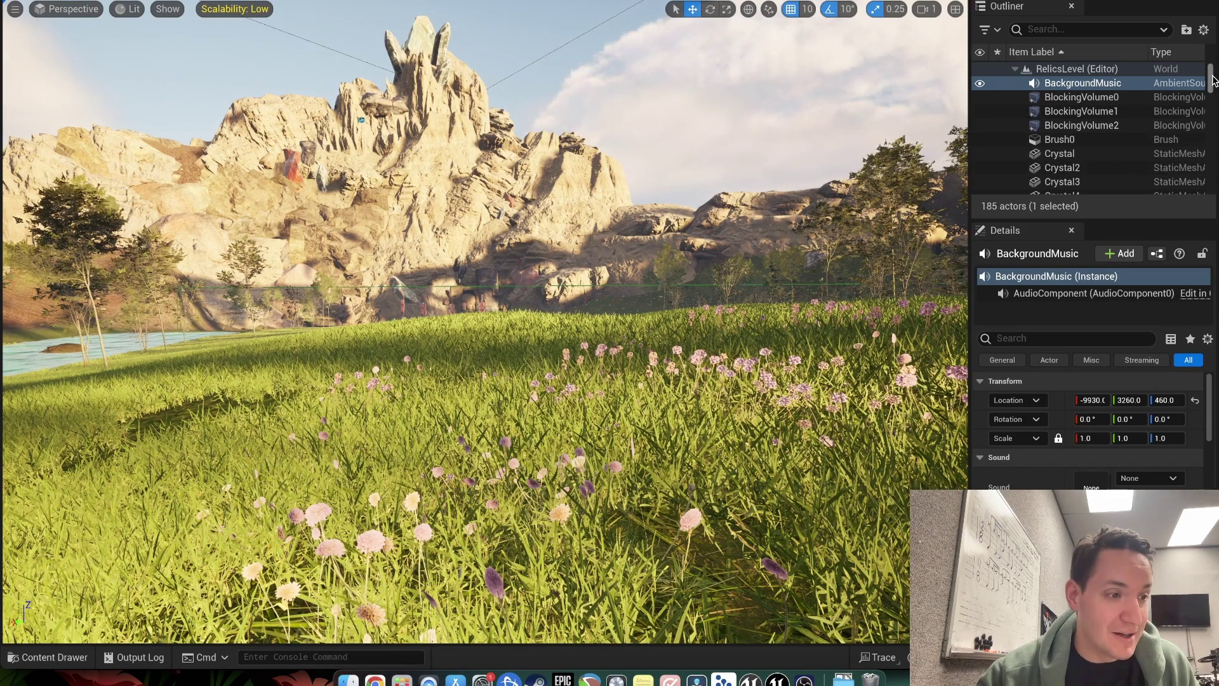
pyautogui.moveTo(1213, 79); pyautogui.dragTo(1213, 89)
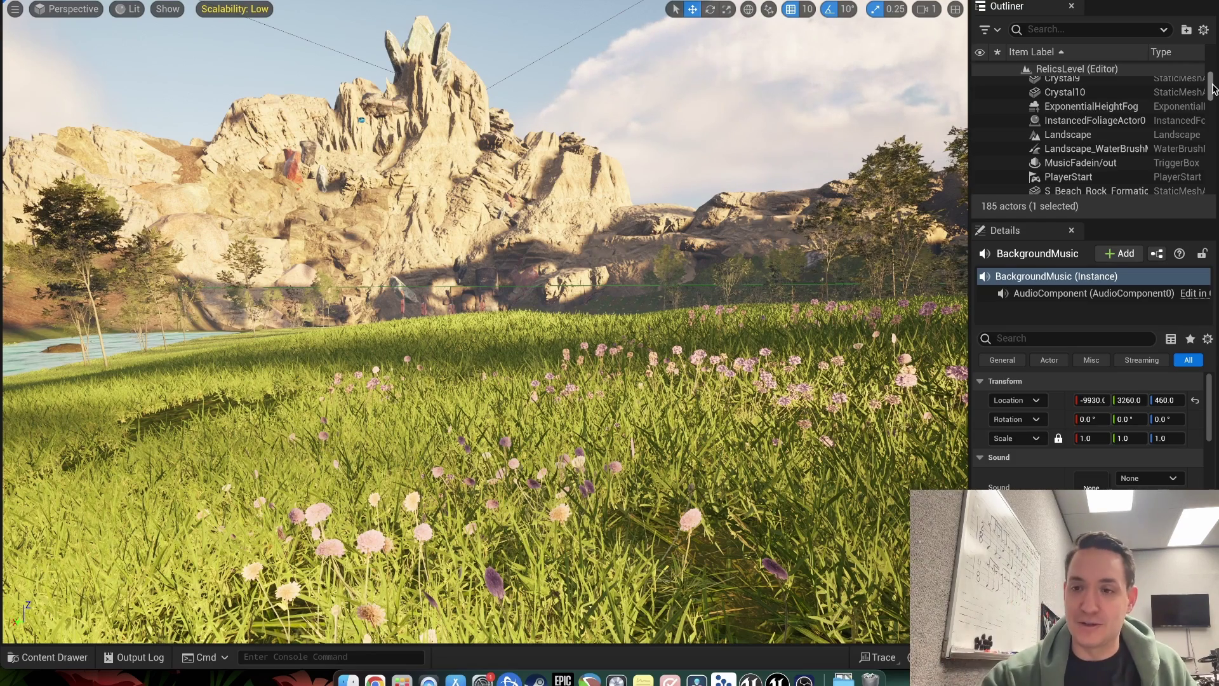
# Step: Place a new Trigger Box in the meadow near the instanced foliage
pyautogui.doubleClick(1094, 120)
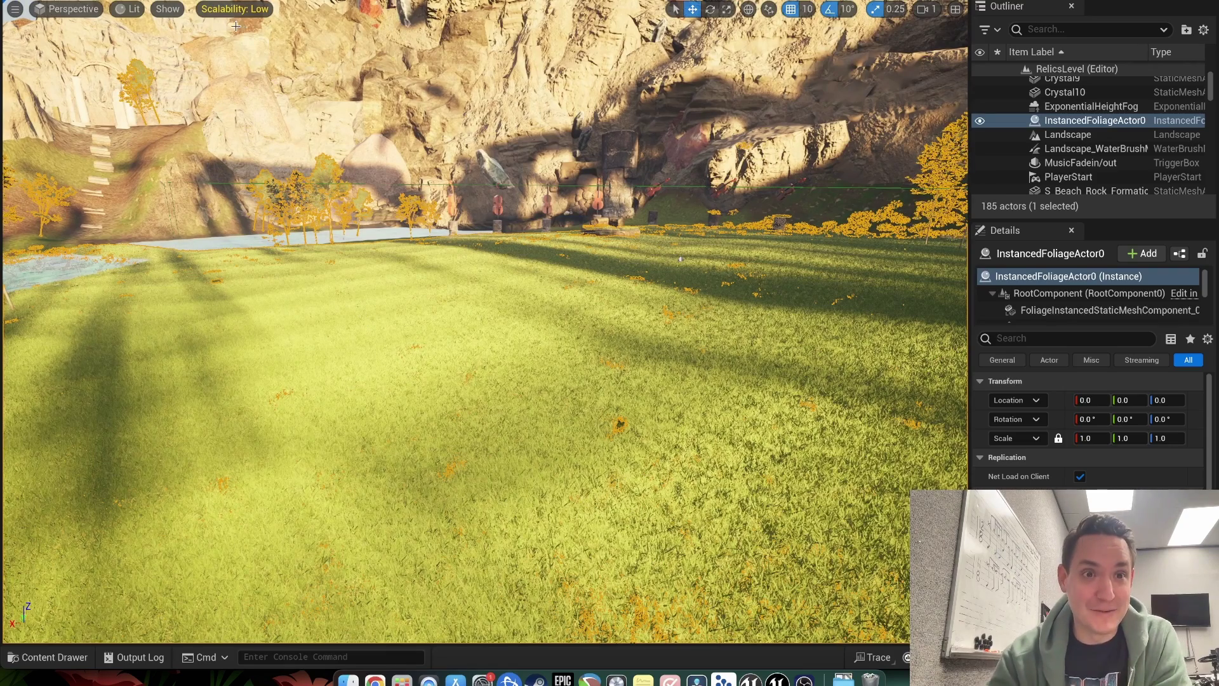
pyautogui.click(203, 4)
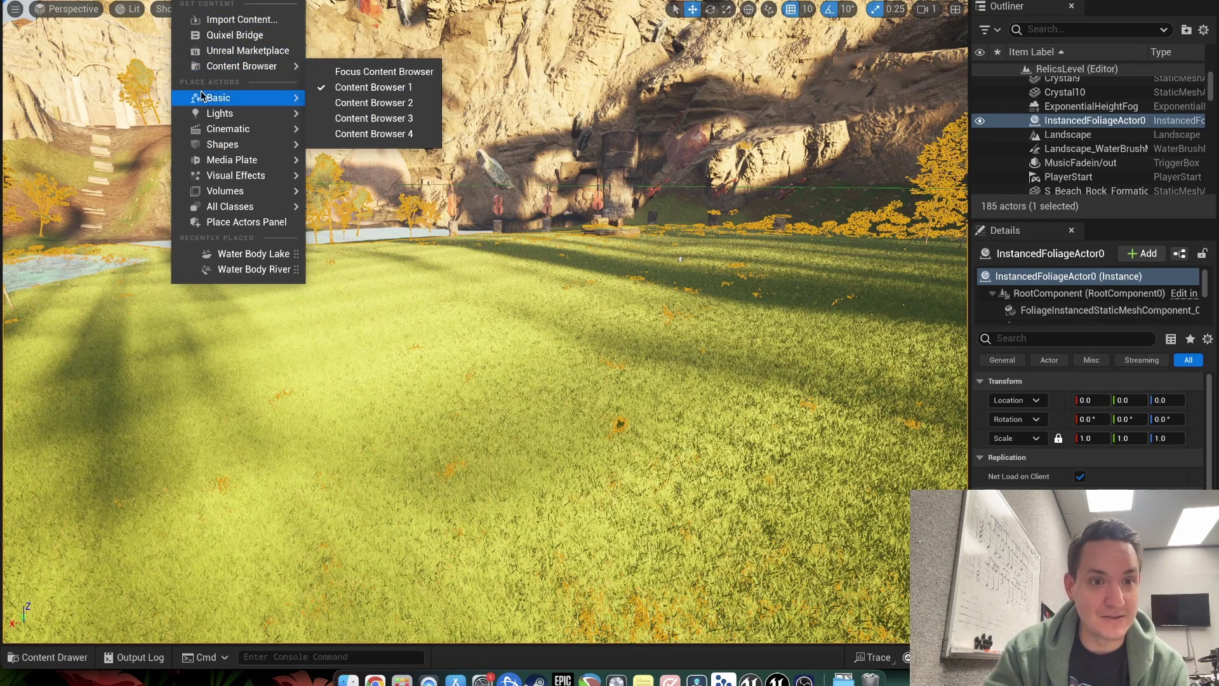
pyautogui.moveTo(202, 96)
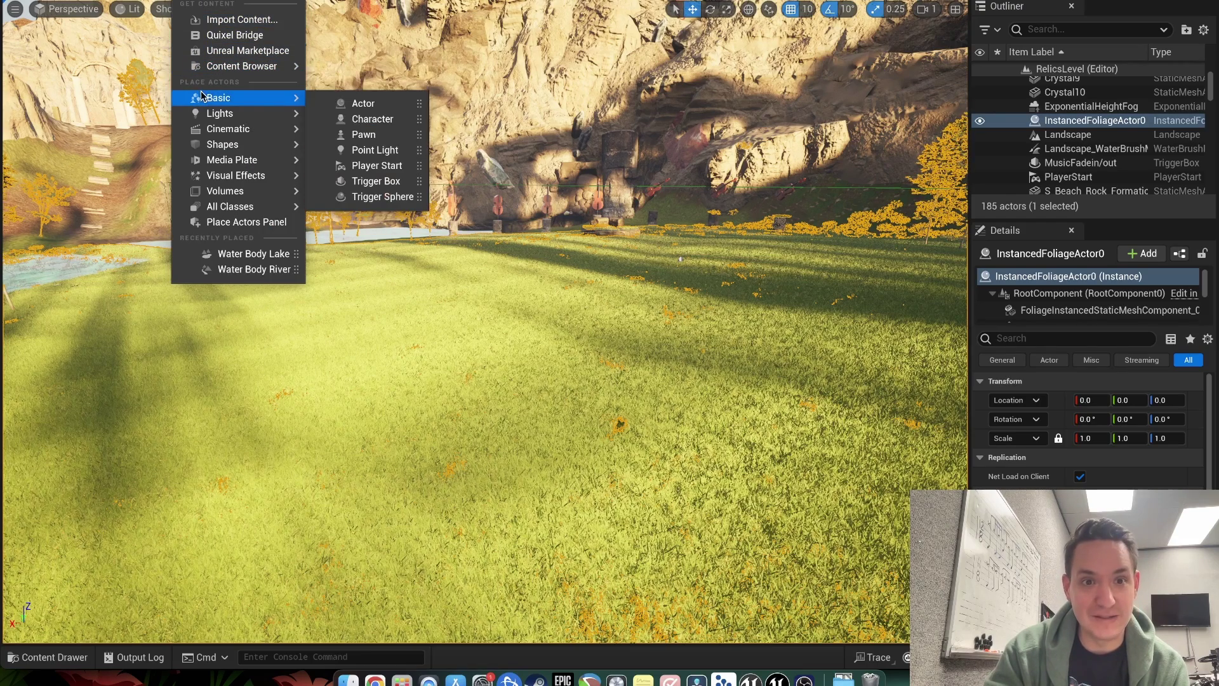
pyautogui.click(346, 182)
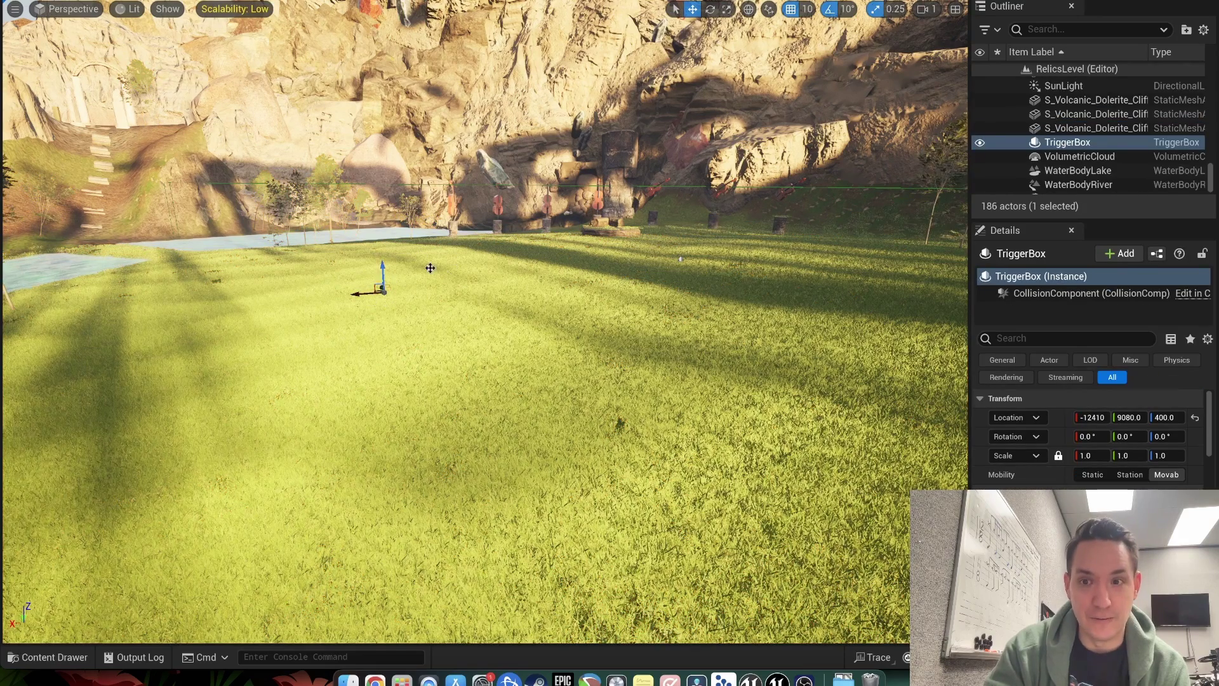
# Step: Raise the trigger box to Z 1000 and select the MusicFadein/out trigger box
pyautogui.click(727, 9)
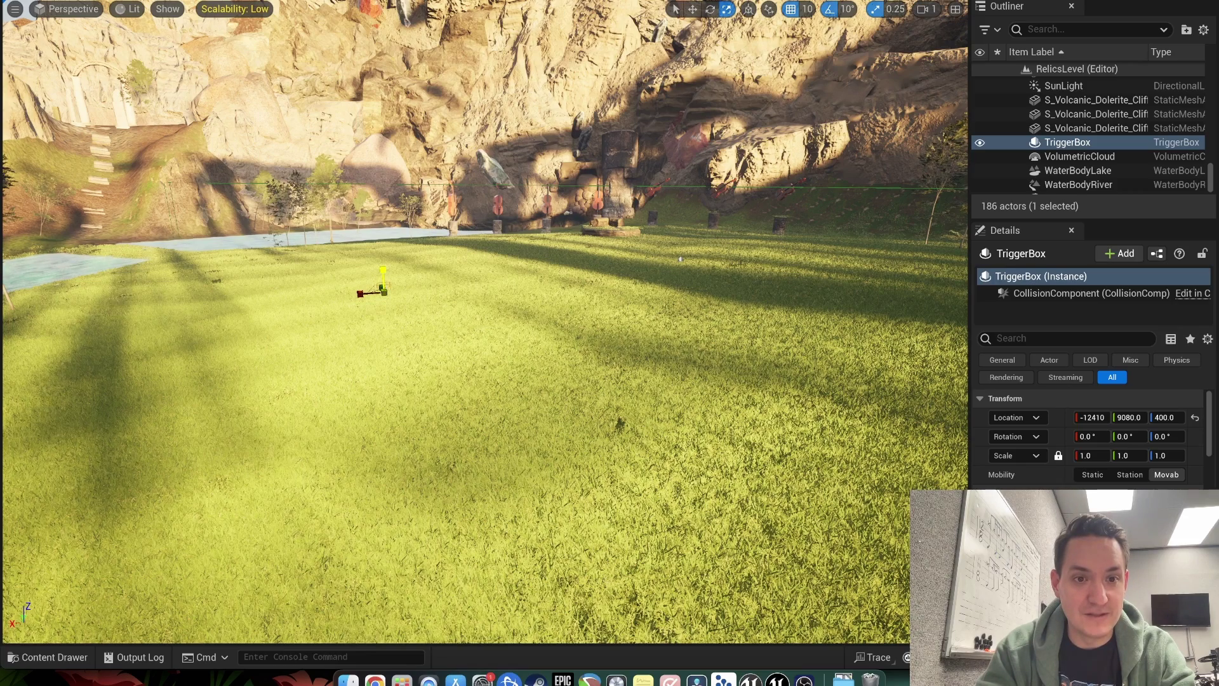
pyautogui.click(697, 10)
pyautogui.moveTo(383, 270); pyautogui.dragTo(378, 190)
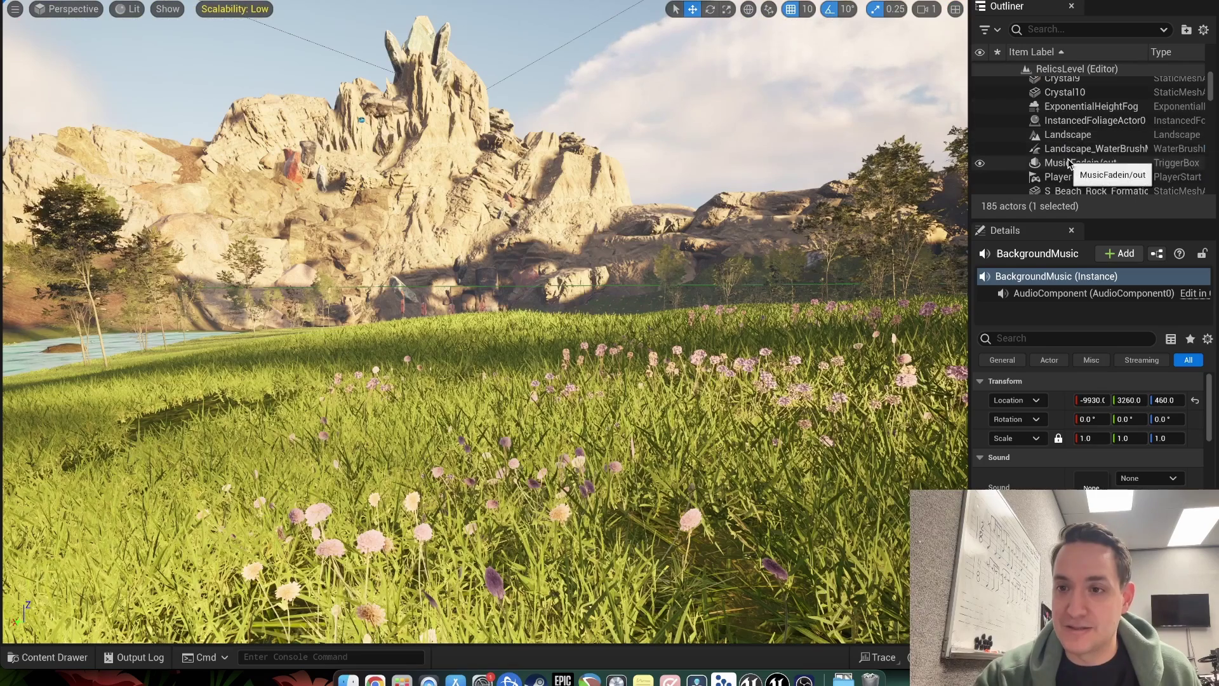
pyautogui.click(1071, 164)
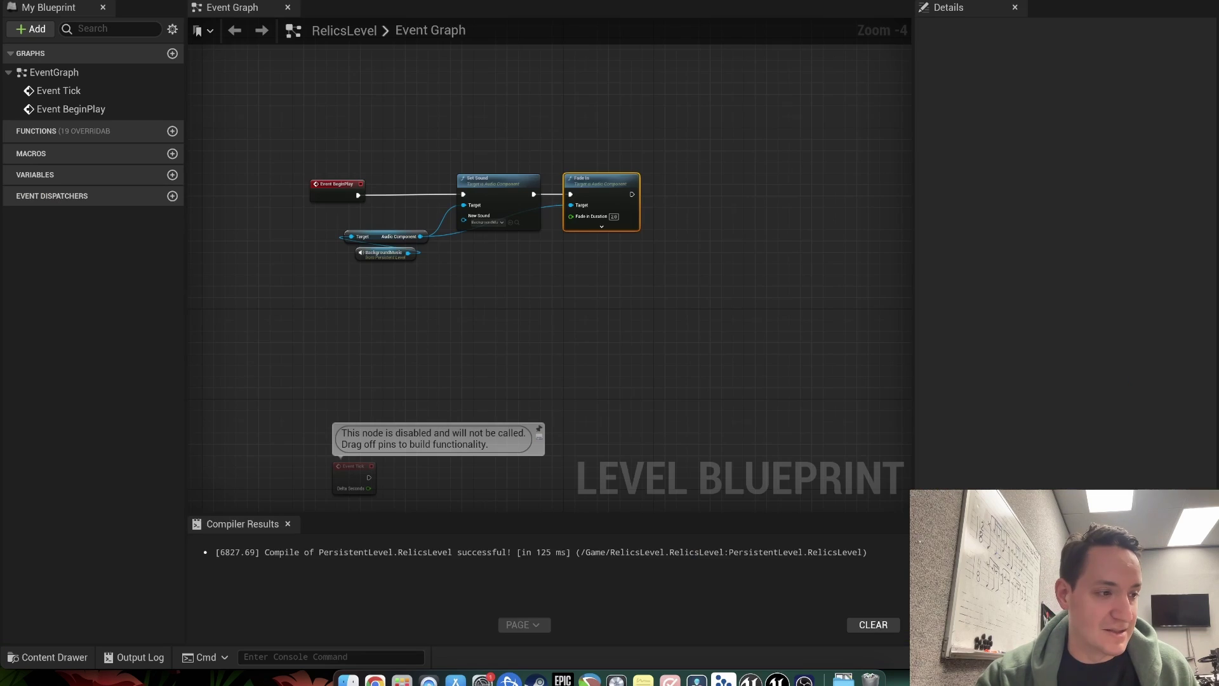
# Step: Add Trigger Box 1's On Actor Begin Overlap event, then search actions for 'get player'
pyautogui.rightClick(329, 322)
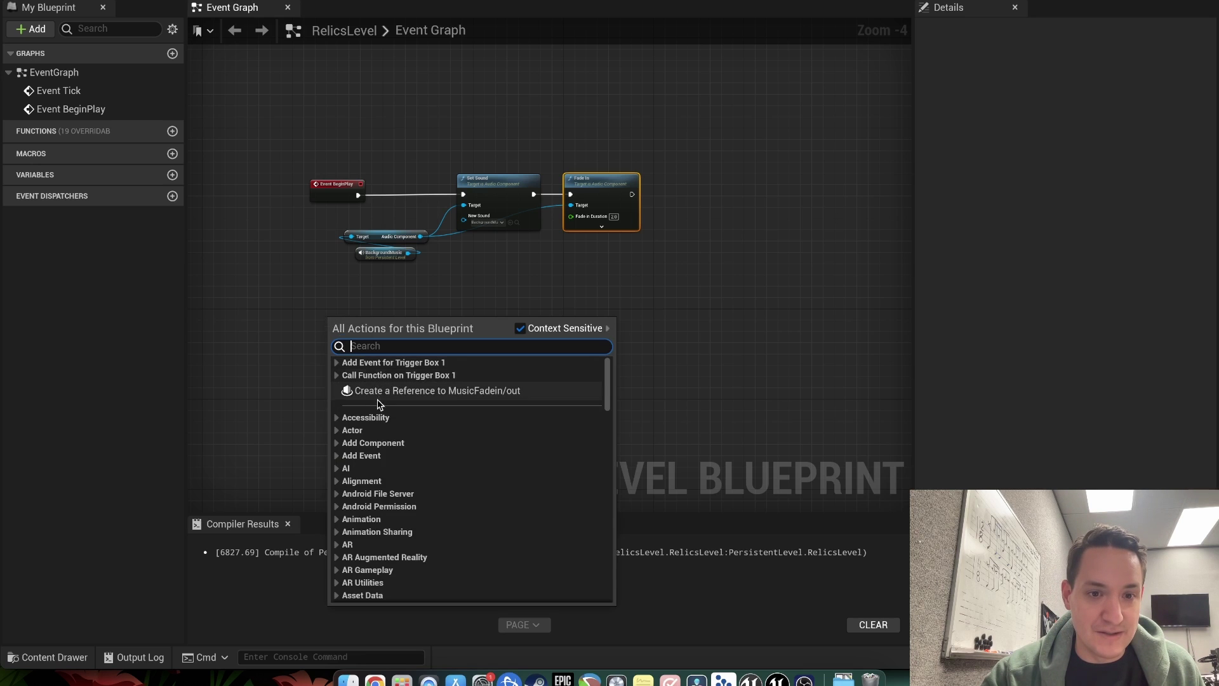
pyautogui.click(337, 363)
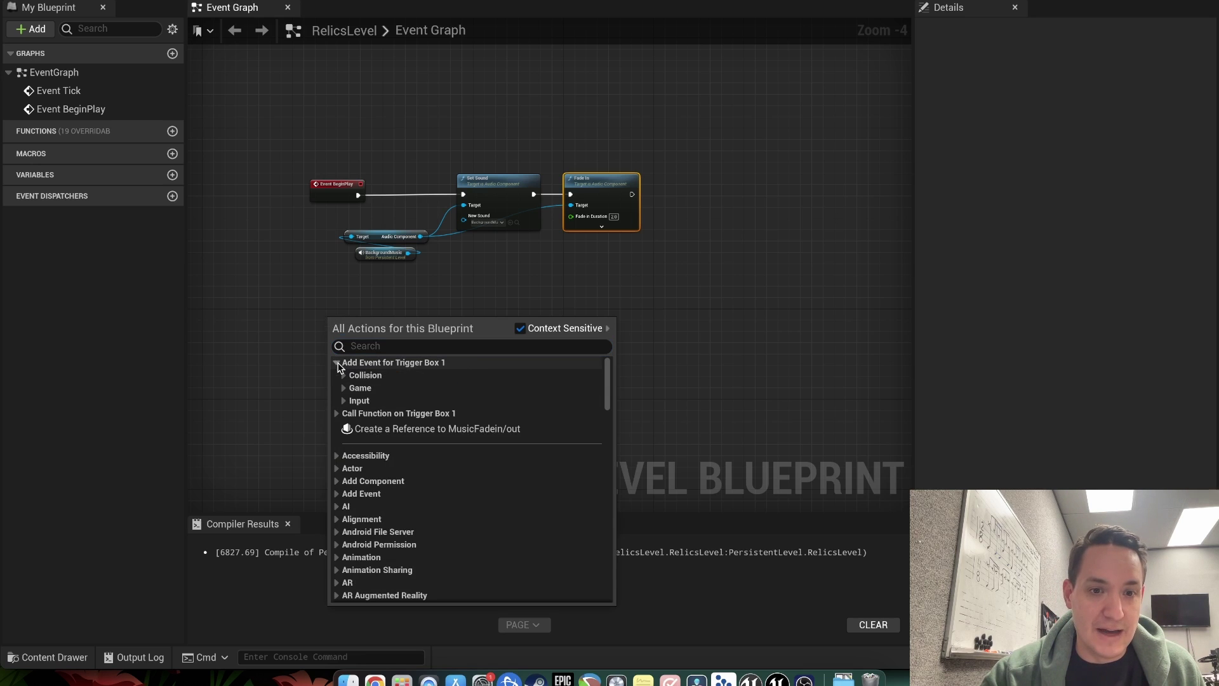
pyautogui.click(344, 375)
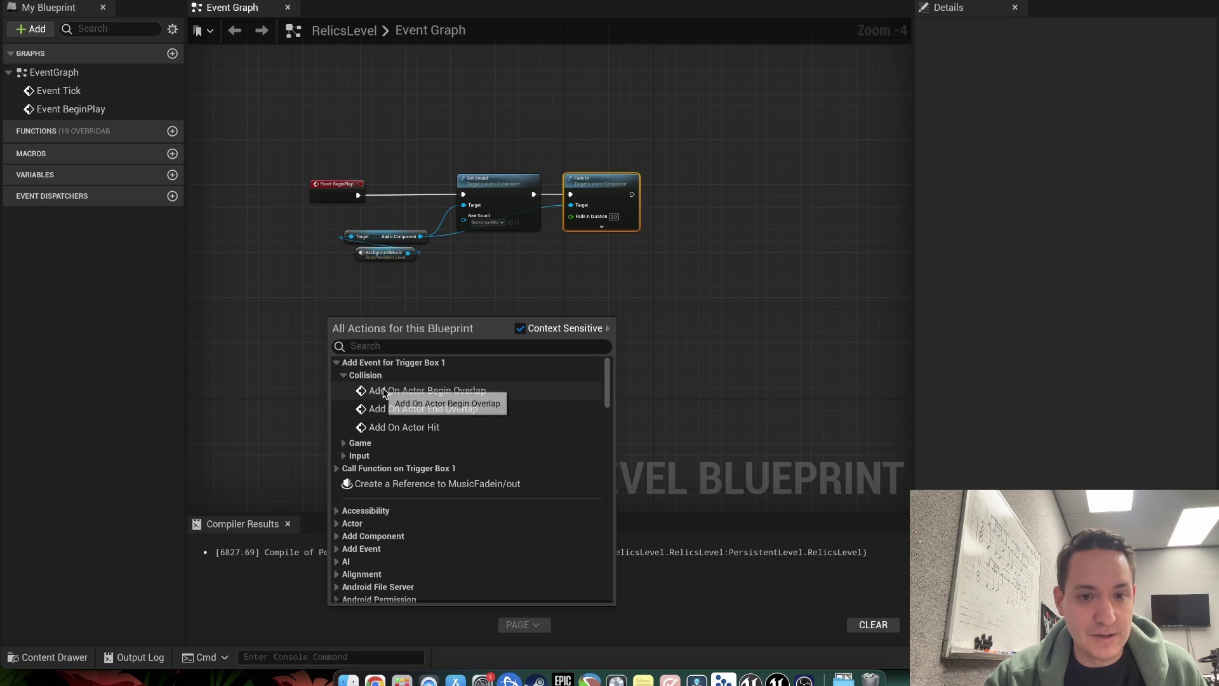
pyautogui.click(418, 396)
pyautogui.moveTo(373, 321); pyautogui.dragTo(343, 315)
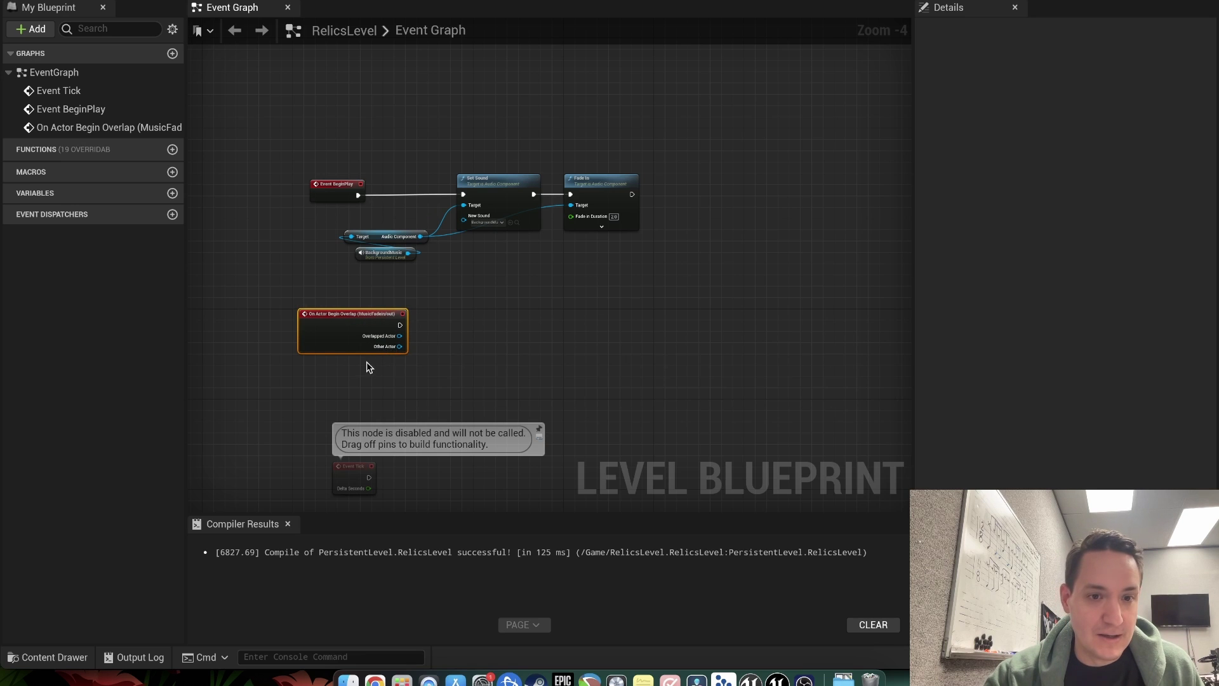
pyautogui.rightClick(353, 372)
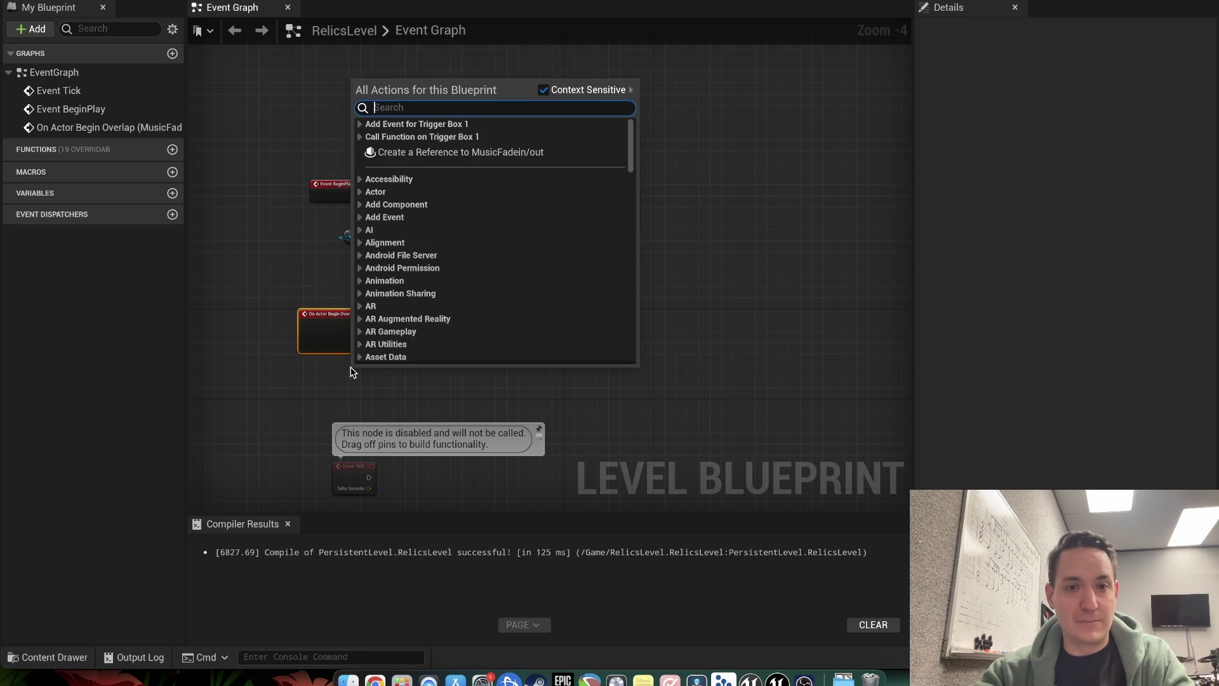
pyautogui.write('get ')
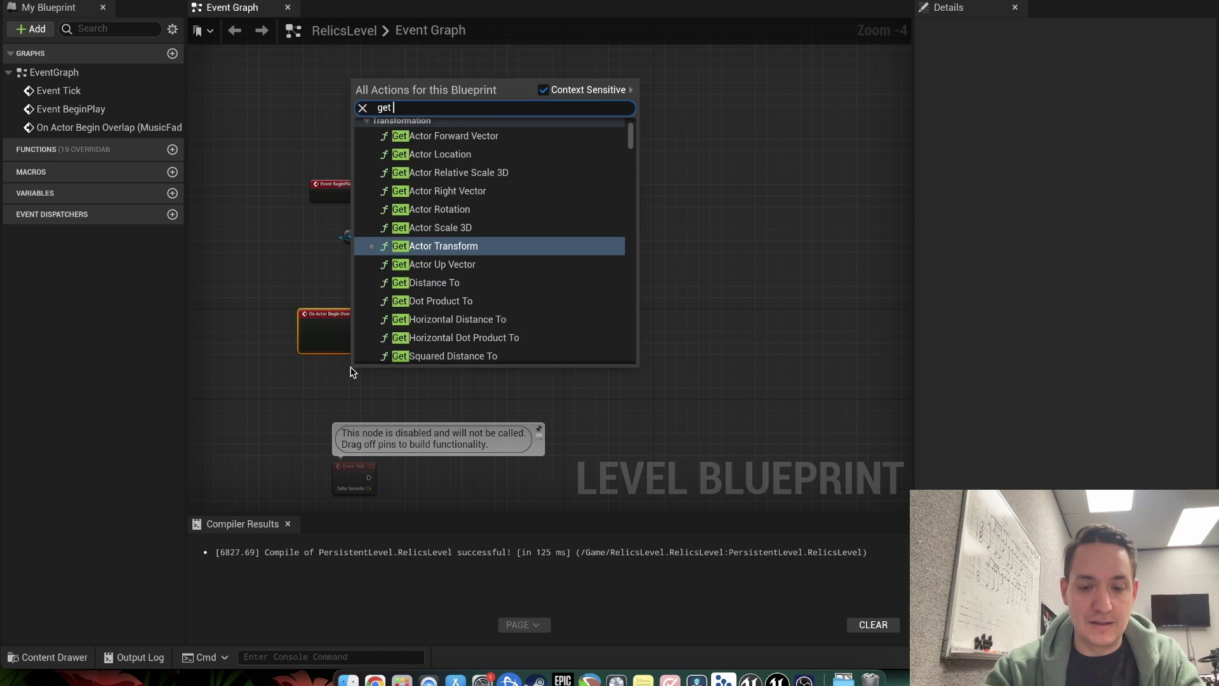
pyautogui.write('player')
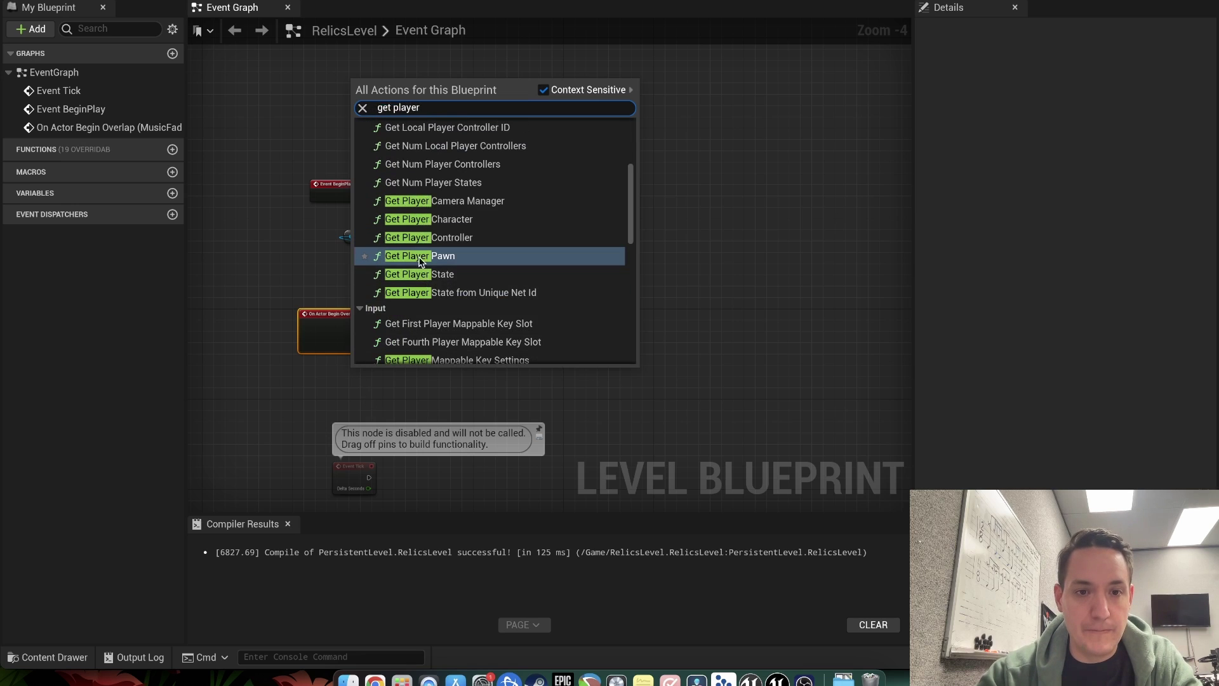
# Step: Add Get Player Pawn and an == node comparing its Return Value with Other Actor
pyautogui.press('Return')
pyautogui.moveTo(378, 370); pyautogui.dragTo(349, 381)
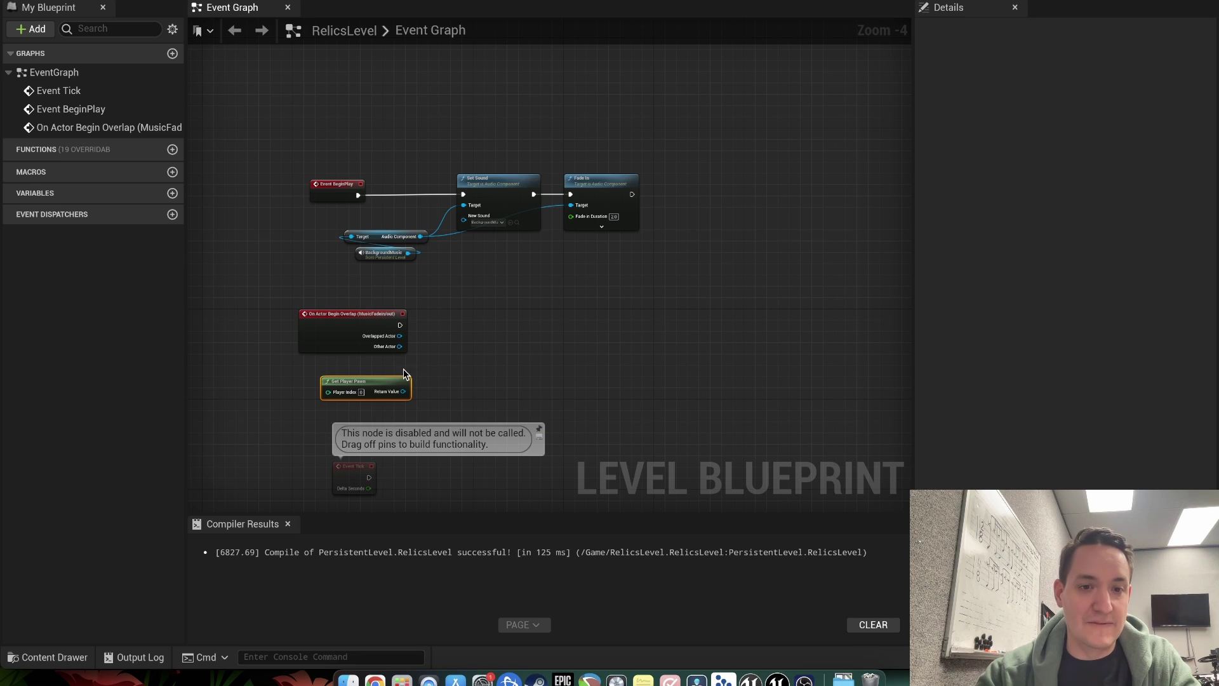
pyautogui.rightClick(437, 356)
pyautogui.write('=')
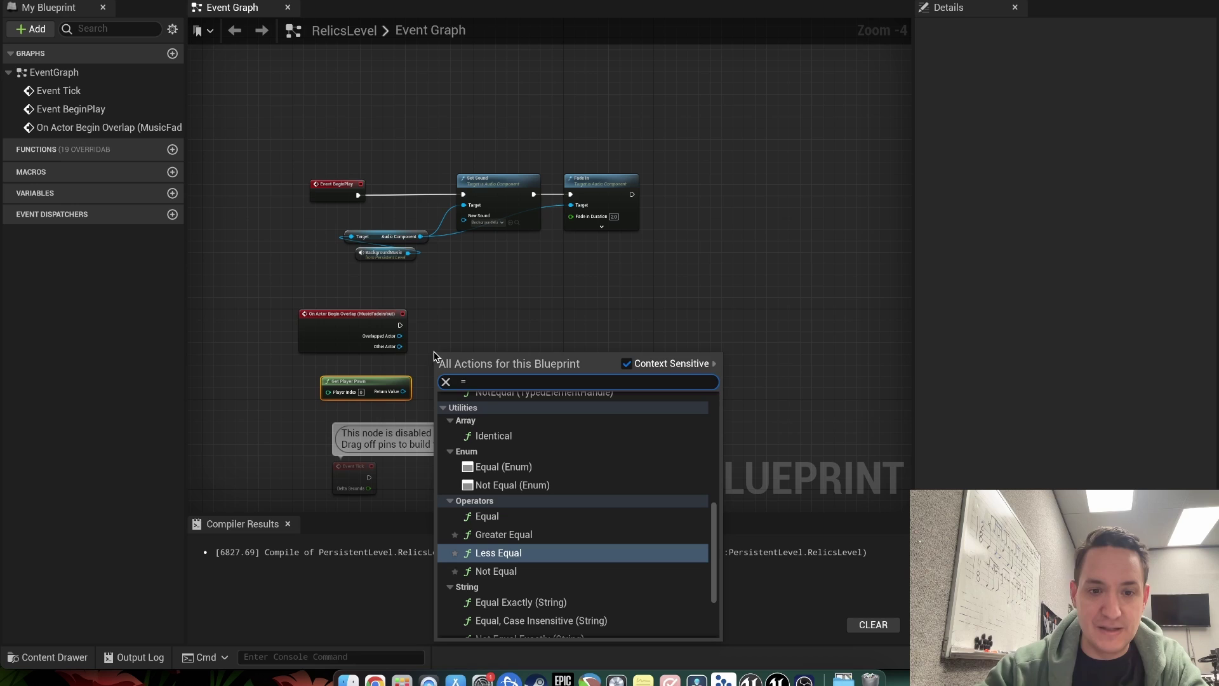
pyautogui.click(499, 513)
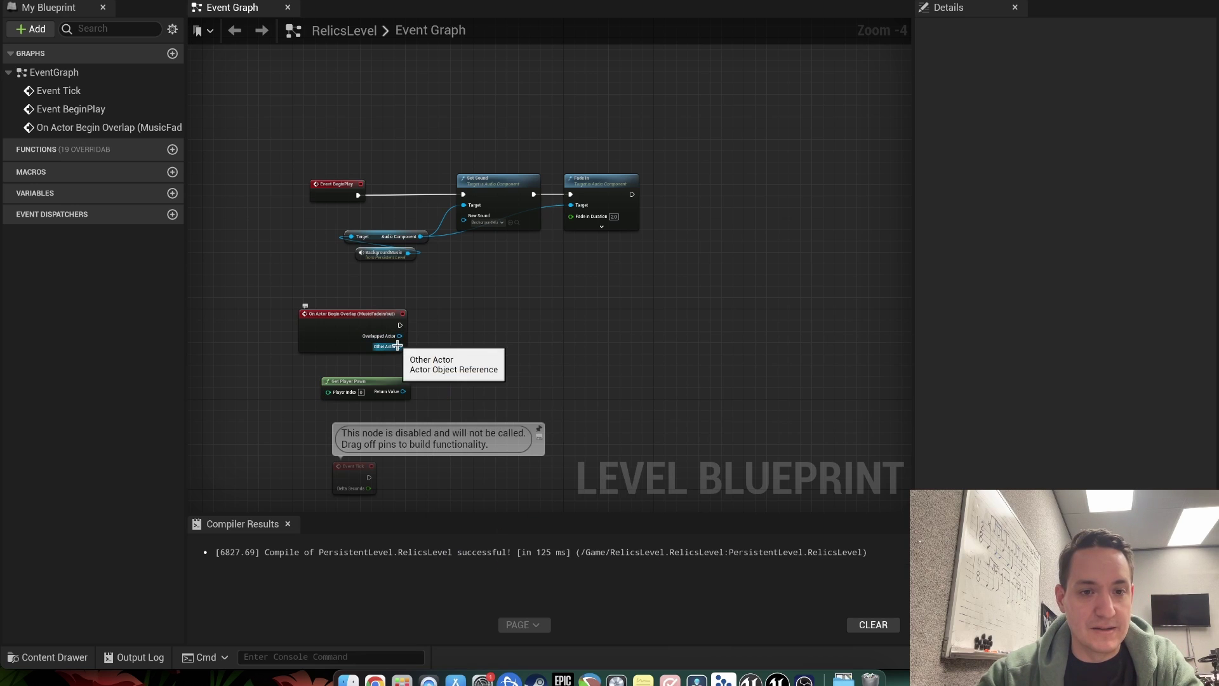
pyautogui.moveTo(400, 346); pyautogui.dragTo(443, 351)
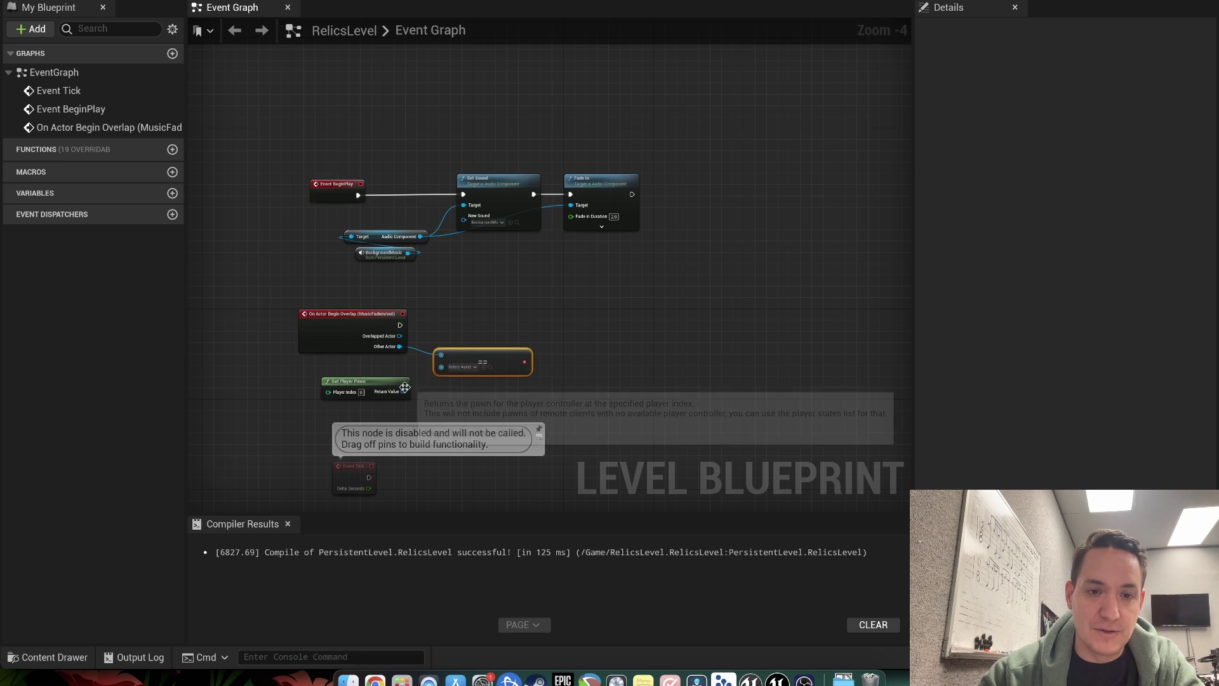
pyautogui.moveTo(403, 391); pyautogui.dragTo(440, 368)
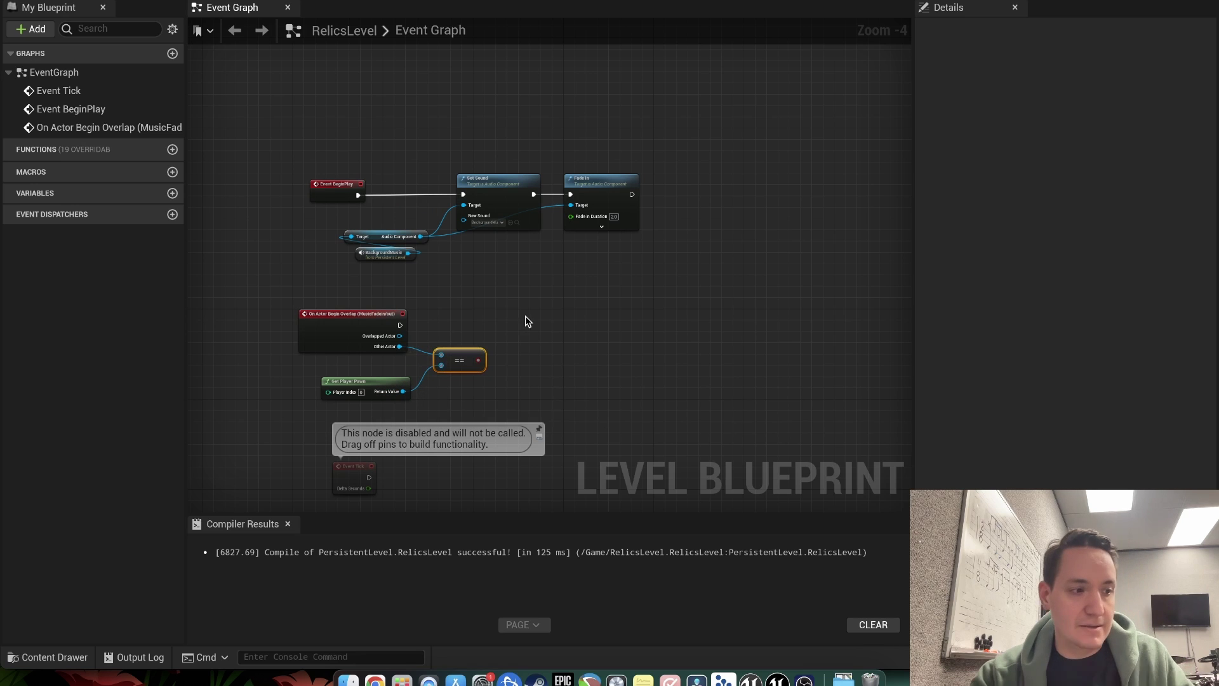
pyautogui.moveTo(478, 360); pyautogui.dragTo(535, 348)
# Step: Add a Branch on the player check, a Flip Flop on True, and wire the overlap into Branch
pyautogui.write('br')
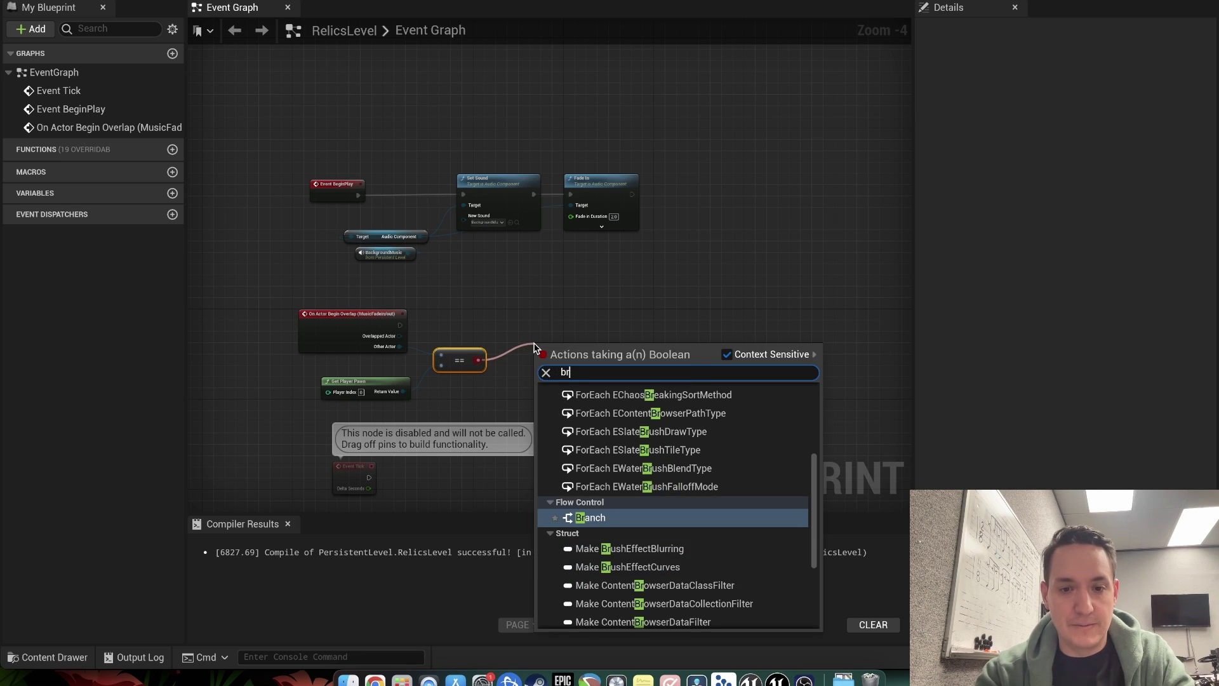
pyautogui.press('Return')
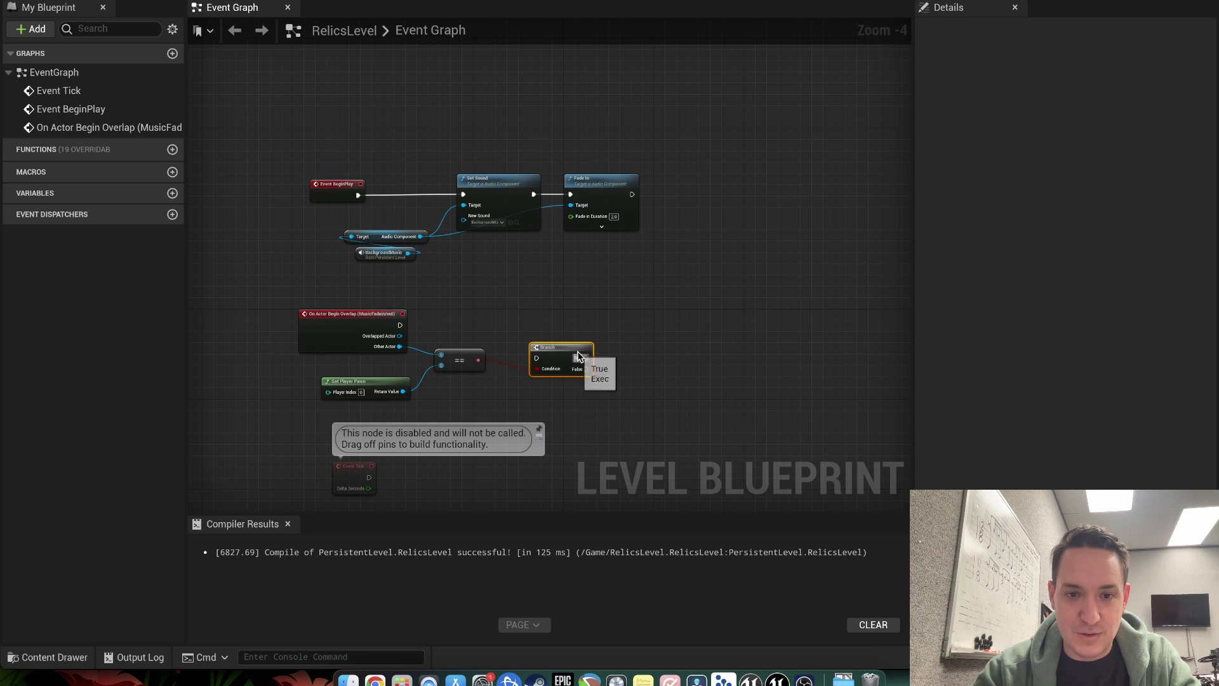
pyautogui.moveTo(572, 351); pyautogui.dragTo(611, 331)
pyautogui.write('flip')
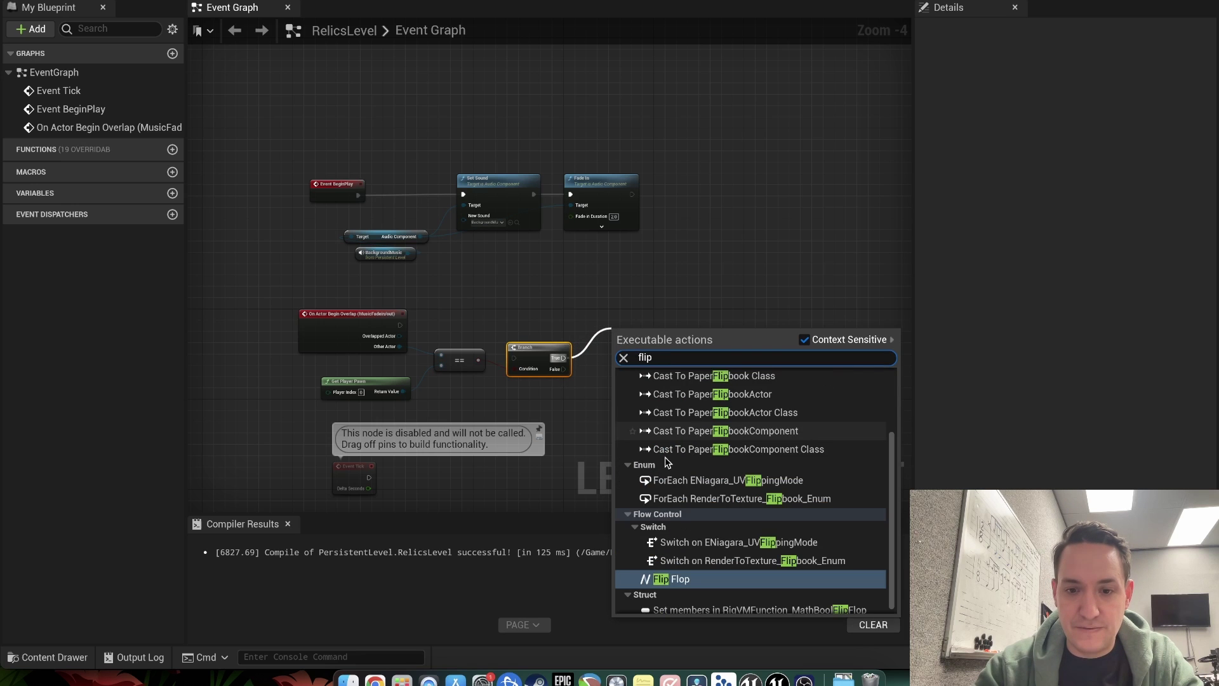
pyautogui.click(673, 578)
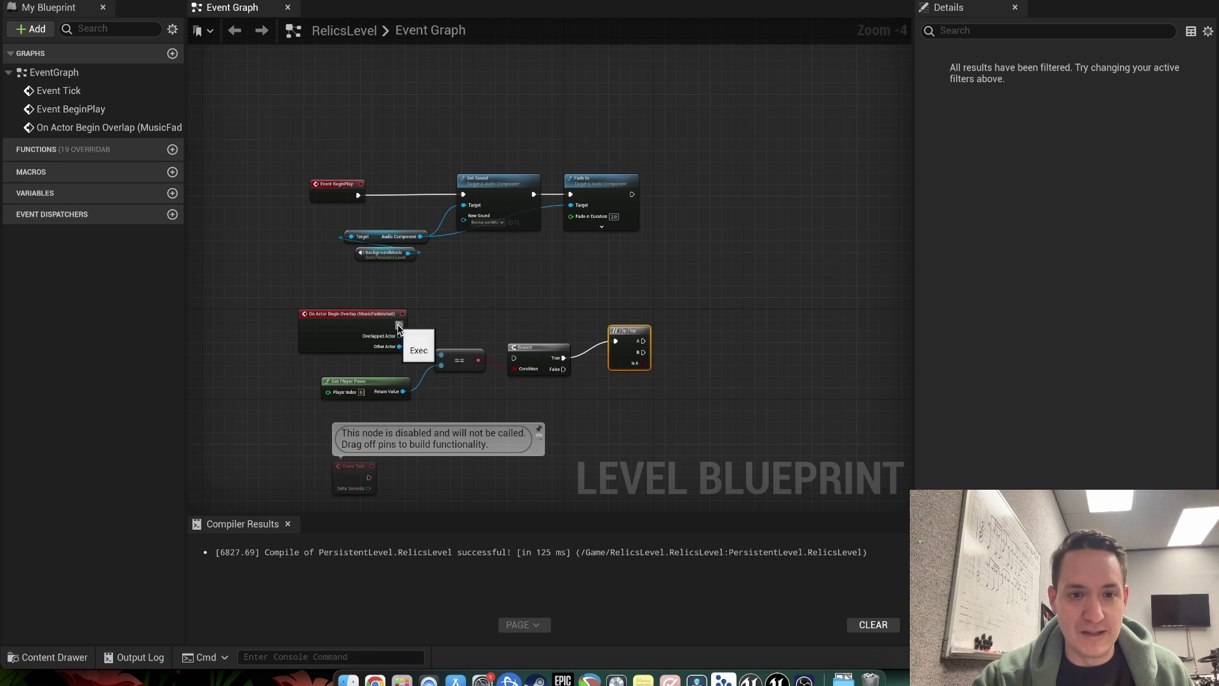
pyautogui.moveTo(400, 326); pyautogui.dragTo(604, 328)
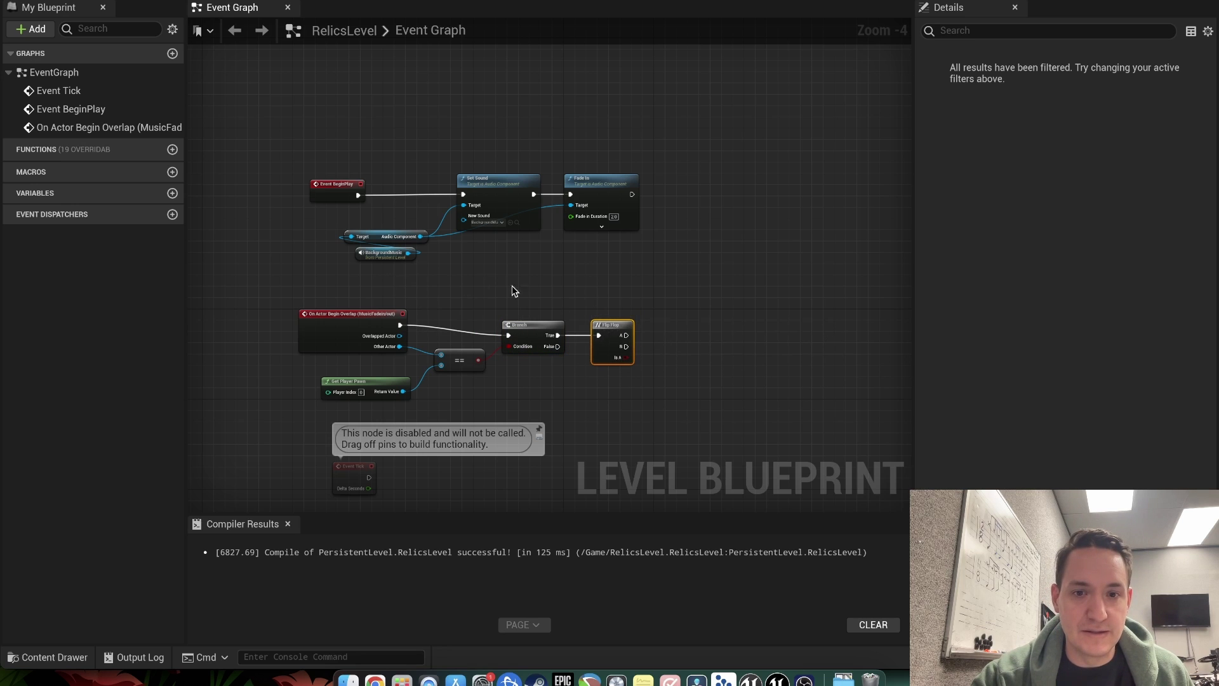
# Step: Paste two copies of the Set Sound and Fade In nodes near the Flip Flop
pyautogui.moveTo(402, 273); pyautogui.dragTo(676, 176)
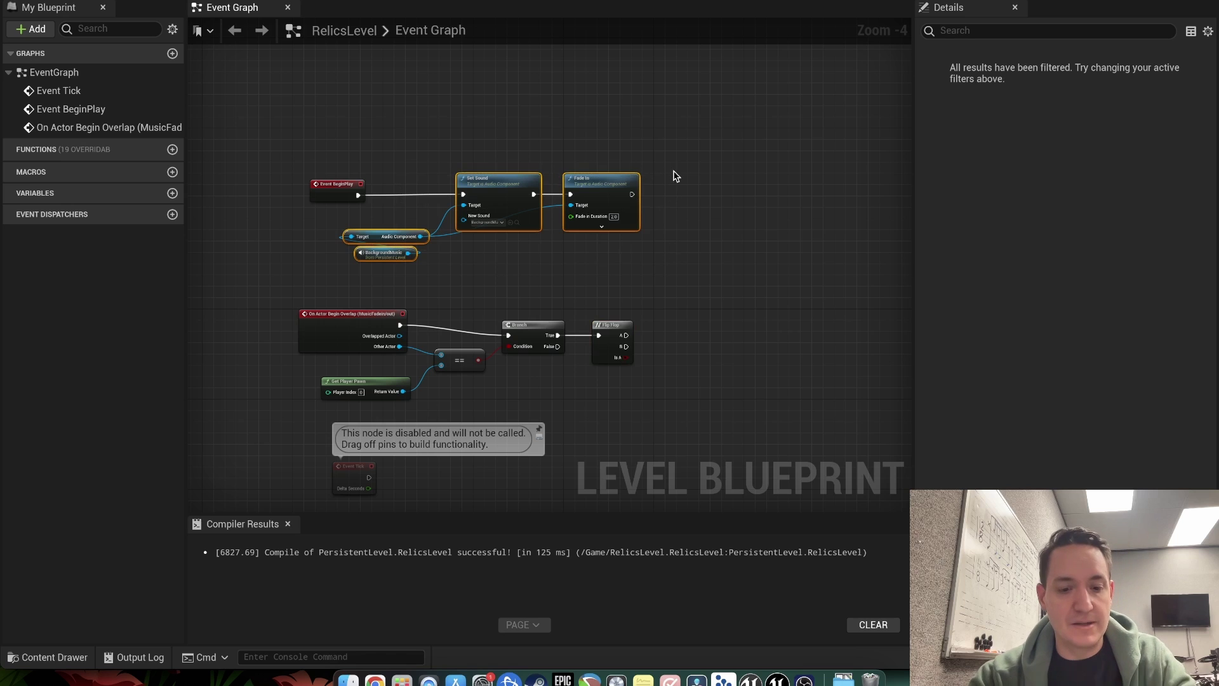
pyautogui.click(705, 343)
pyautogui.press('super+v')
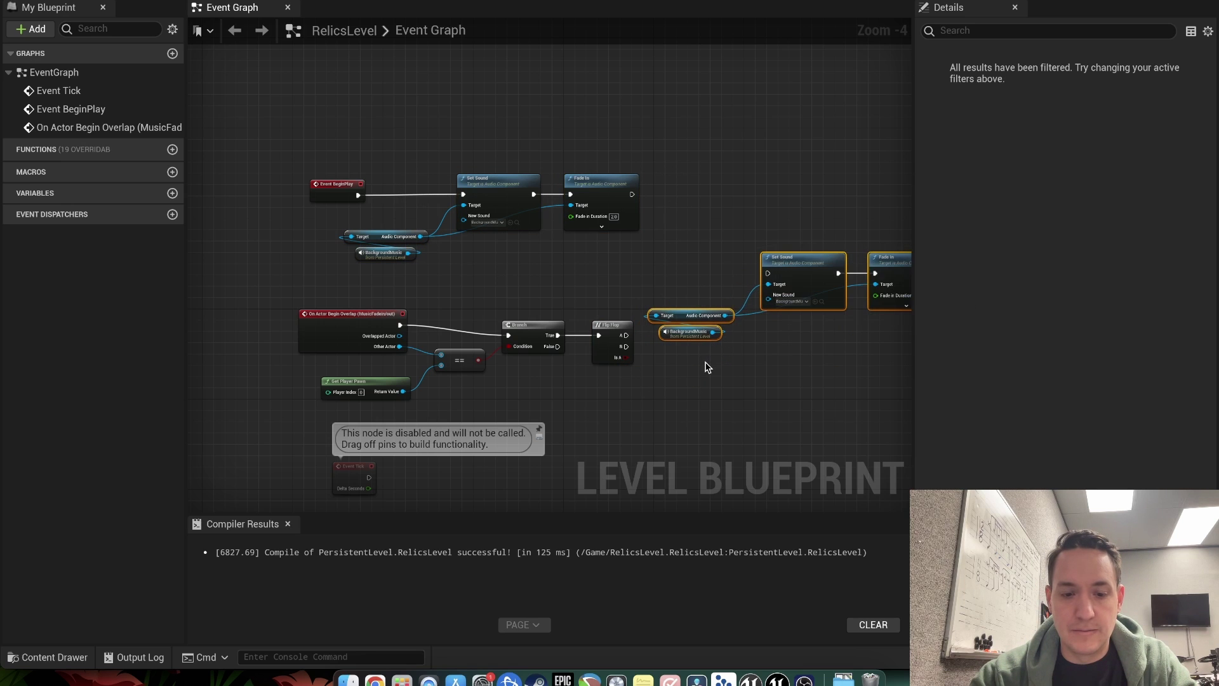
pyautogui.click(690, 390)
pyautogui.press('super+v')
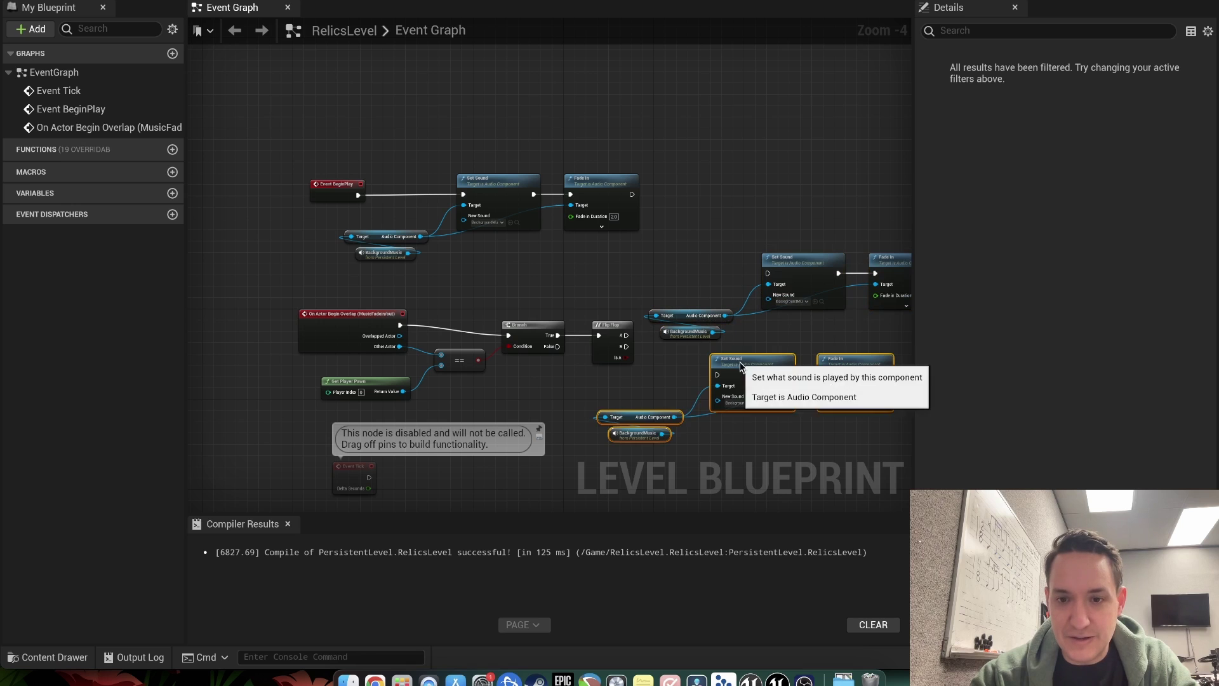
pyautogui.moveTo(739, 367); pyautogui.dragTo(756, 379)
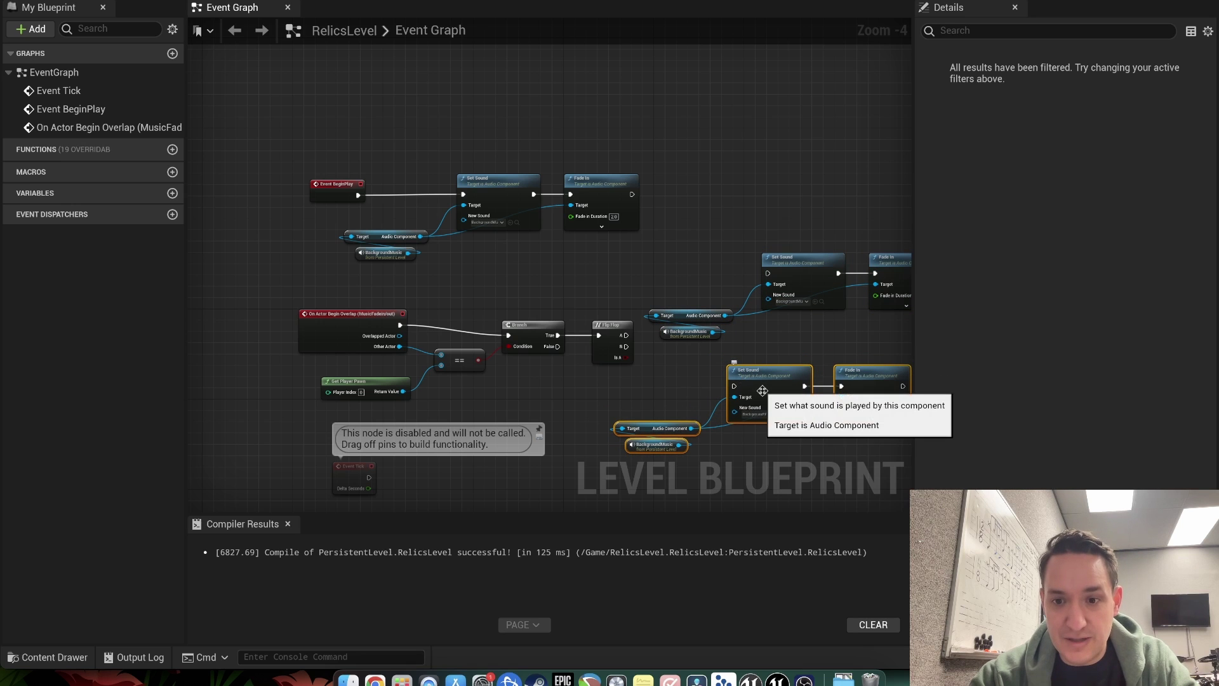
pyautogui.moveTo(755, 381); pyautogui.dragTo(712, 375, button='right')
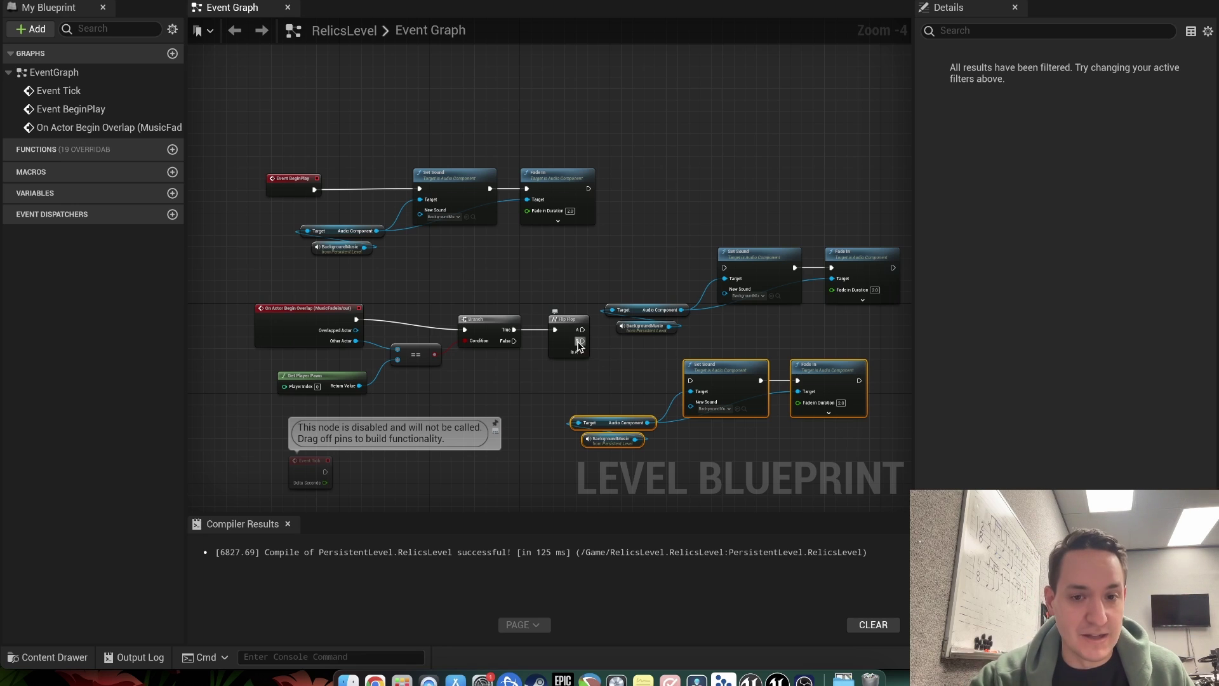
# Step: Wire Flip Flop B to the lower Set Sound, delete the upper Set Sound, wire A to Fade In
pyautogui.moveTo(582, 342); pyautogui.dragTo(691, 381)
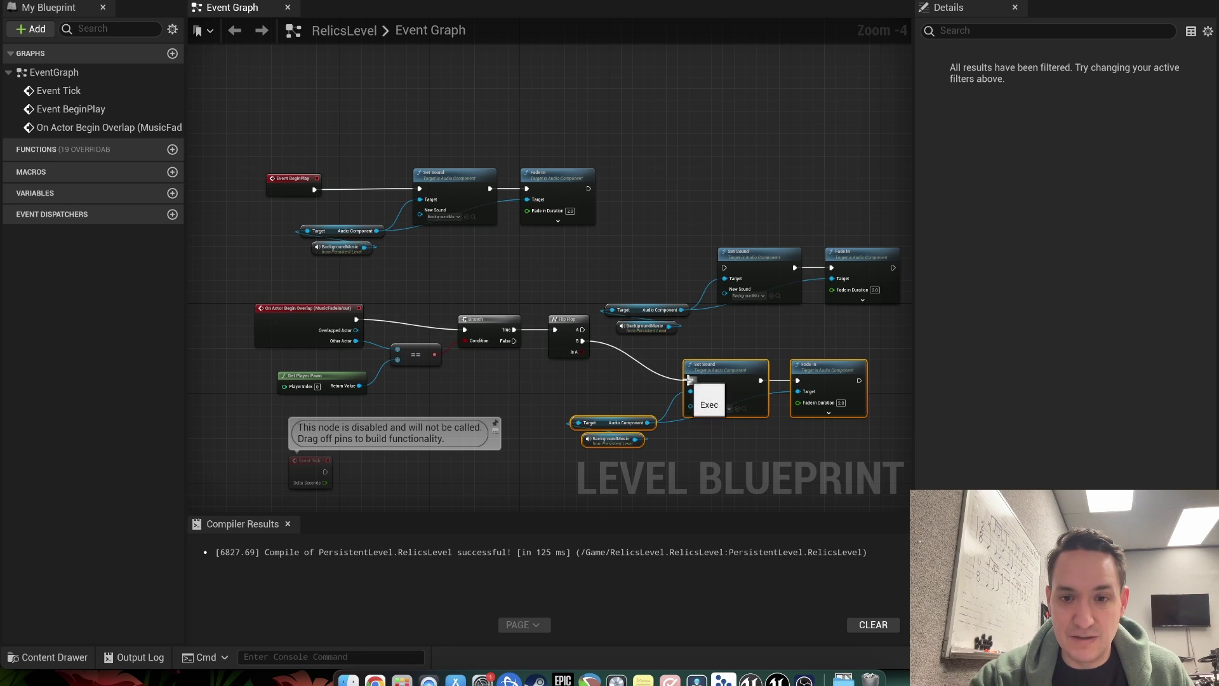
pyautogui.click(744, 256)
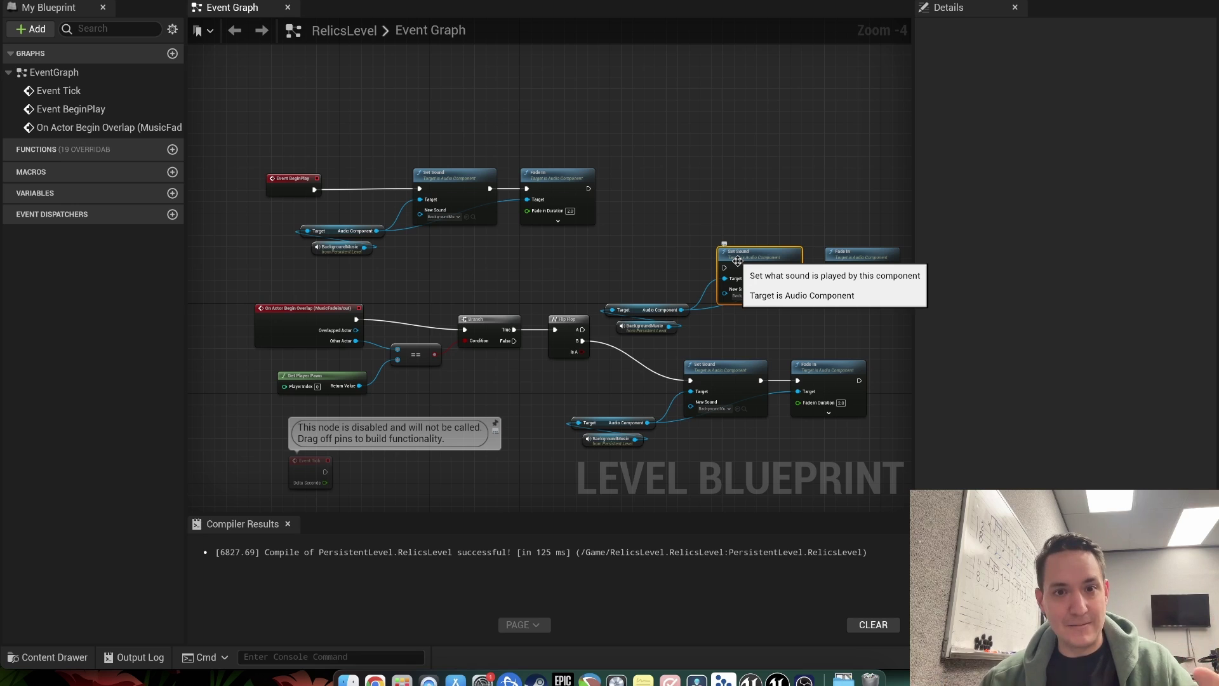
pyautogui.press('Delete')
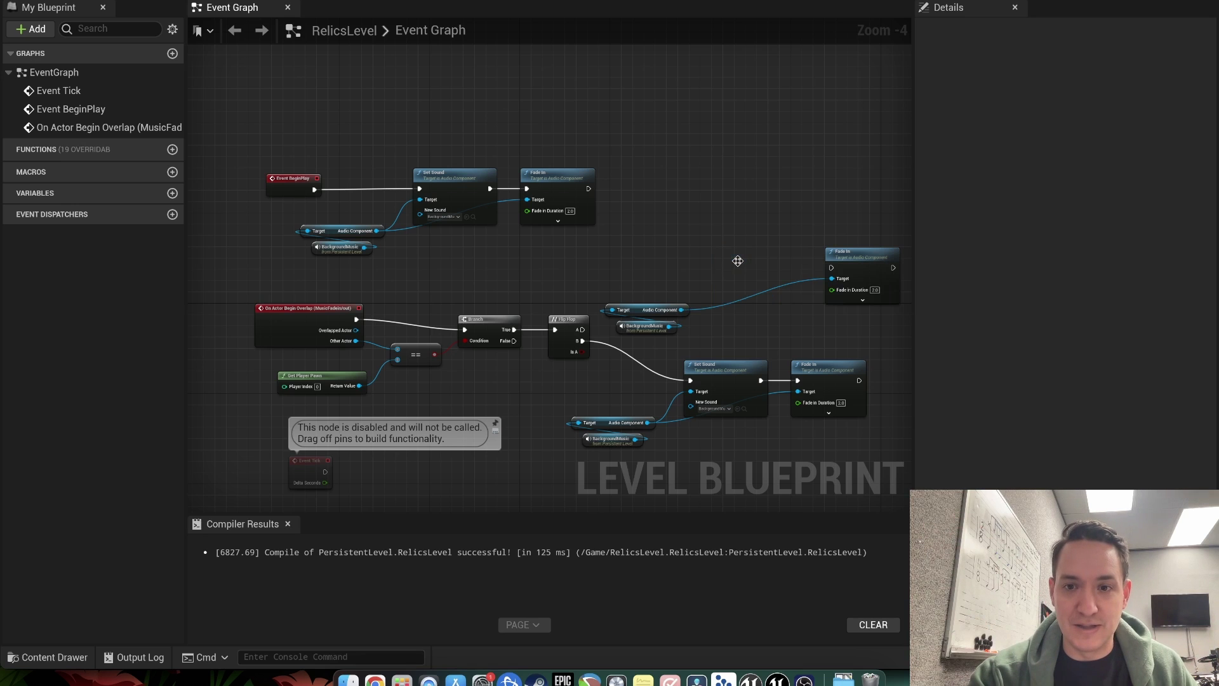
pyautogui.moveTo(580, 329); pyautogui.dragTo(716, 259)
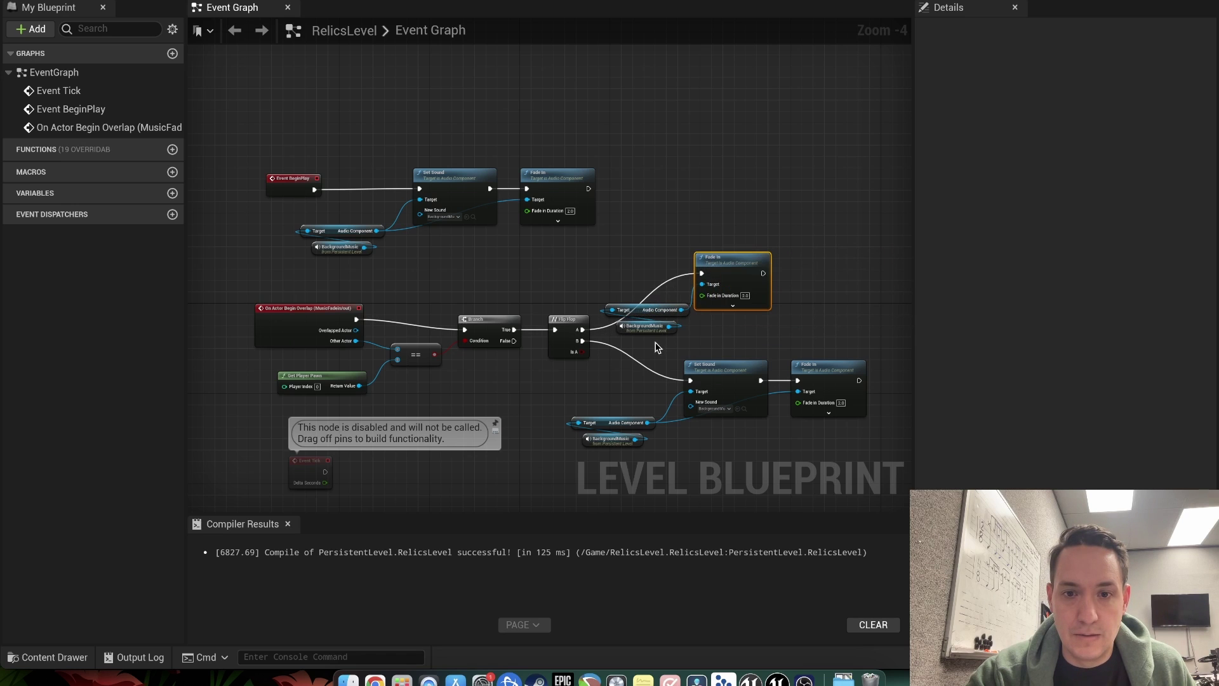
pyautogui.moveTo(654, 345)
pyautogui.mouseDown()
pyautogui.moveTo(643, 311)
pyautogui.moveTo(661, 330)
pyautogui.mouseUp()
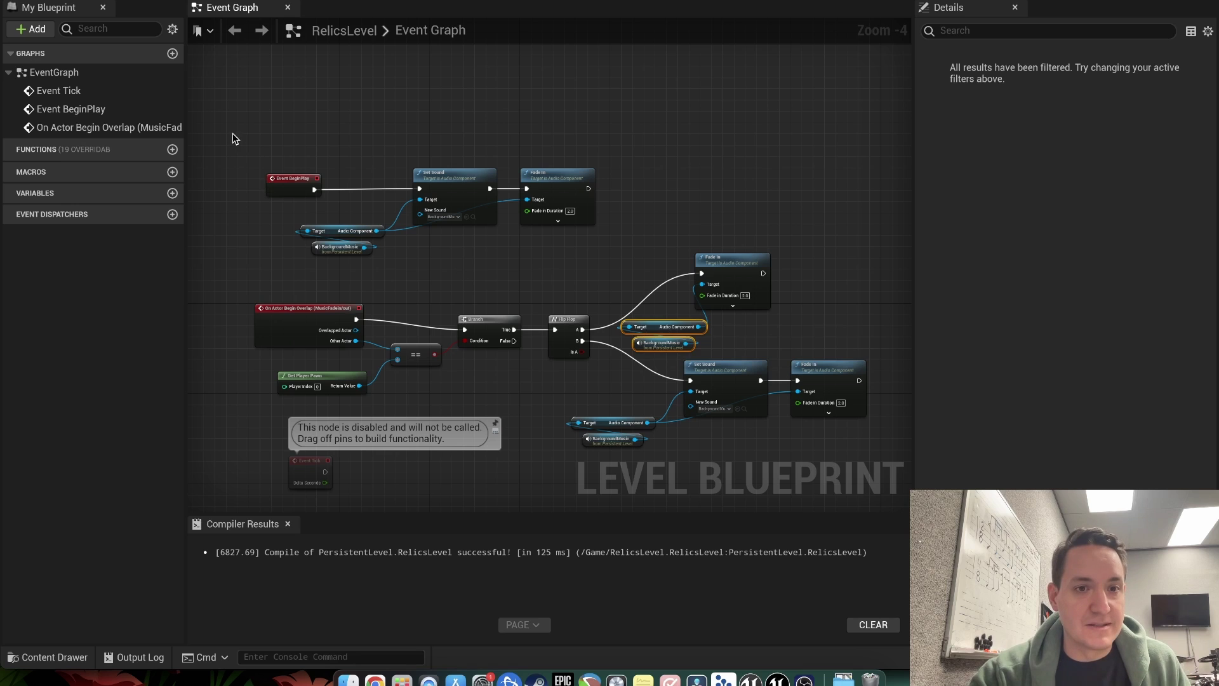
pyautogui.moveTo(232, 138); pyautogui.dragTo(598, 272)
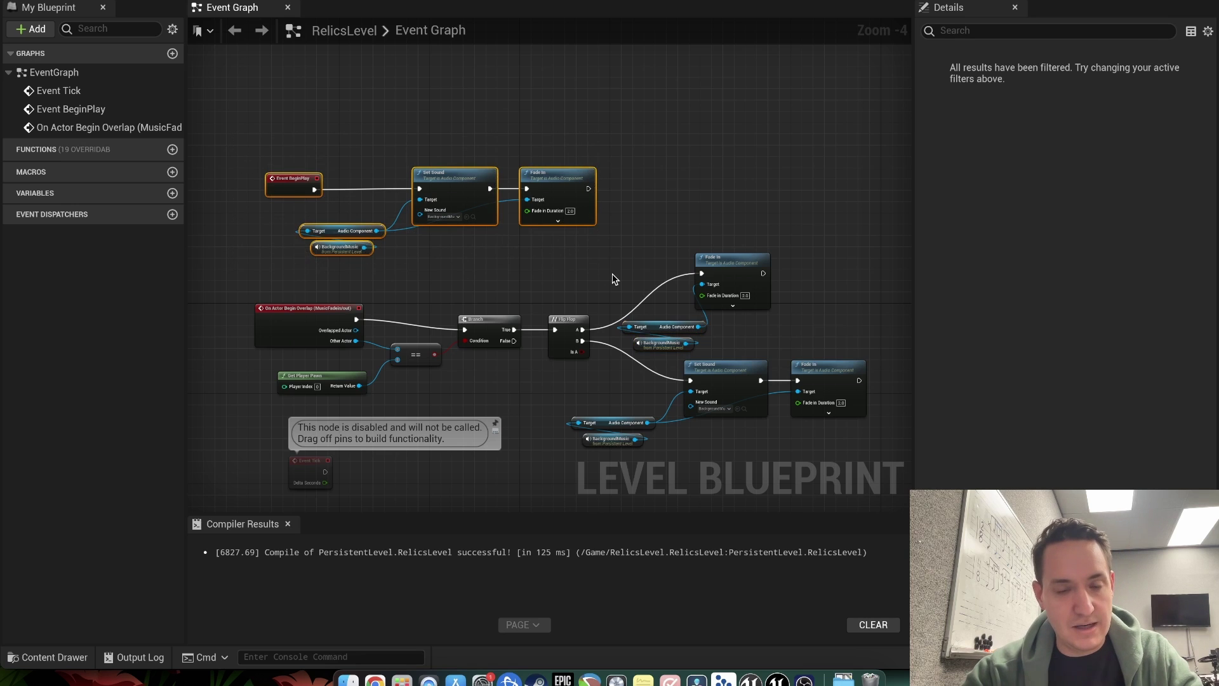
# Step: Wrap the BeginPlay nodes in a 'Play Music' comment and overlap nodes in 'Overlap Trigger Box'
pyautogui.press('c')
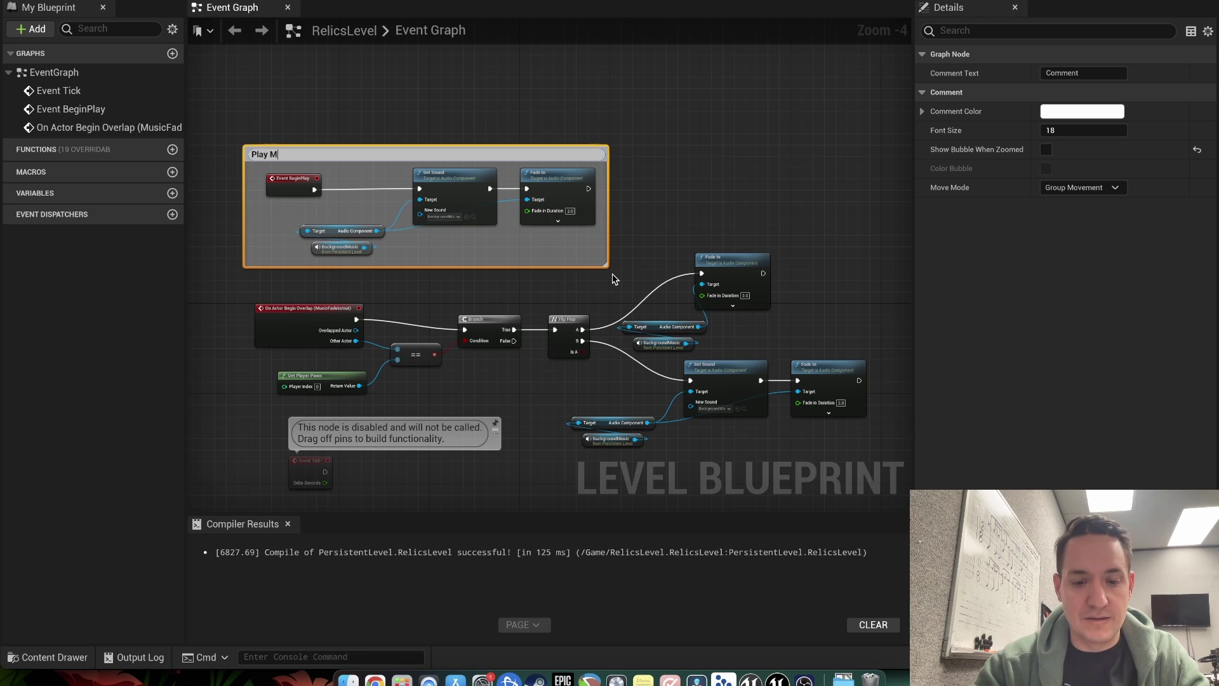
pyautogui.press('Return')
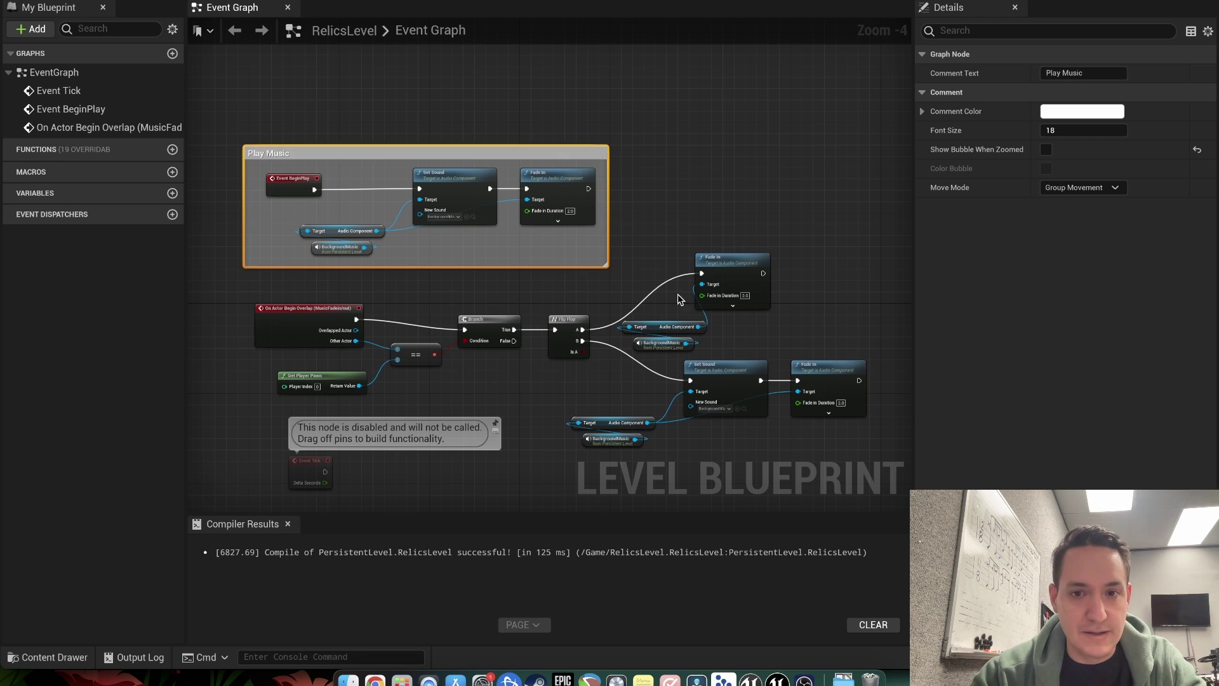
pyautogui.moveTo(297, 296); pyautogui.dragTo(858, 501)
pyautogui.moveTo(308, 278); pyautogui.dragTo(310, 363)
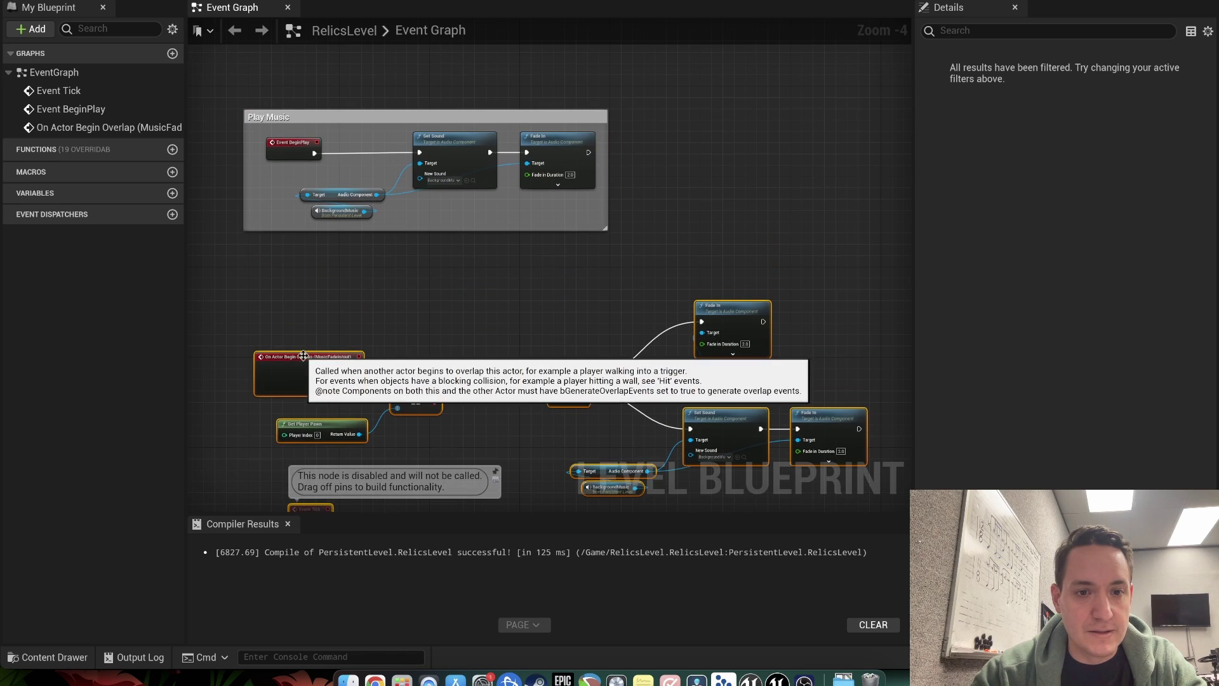
pyautogui.moveTo(308, 314); pyautogui.dragTo(861, 493)
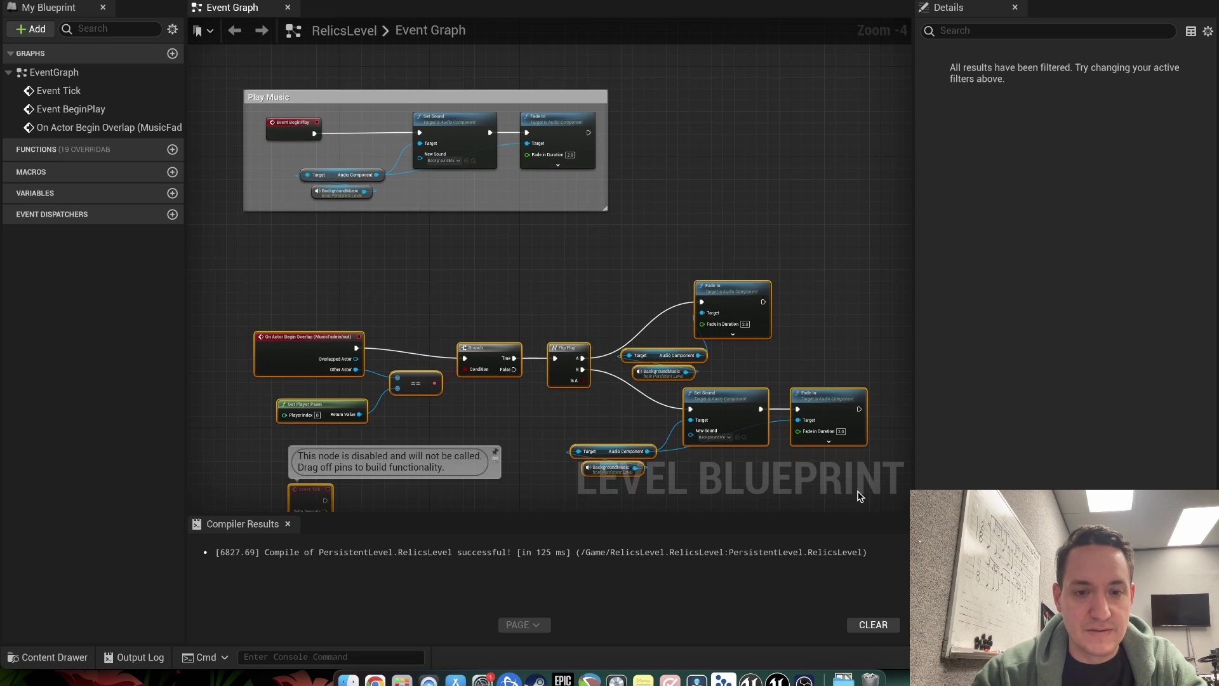
pyautogui.press('c')
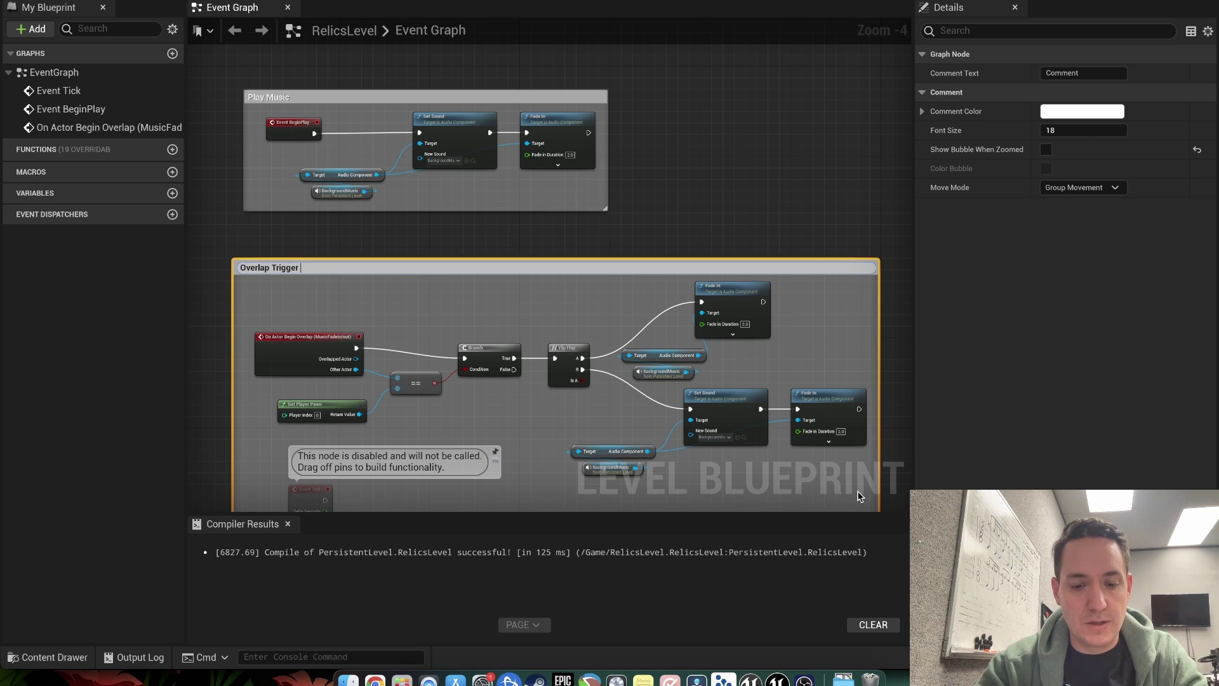
pyautogui.write('Overlap Trigger Box')
pyautogui.press('Return')
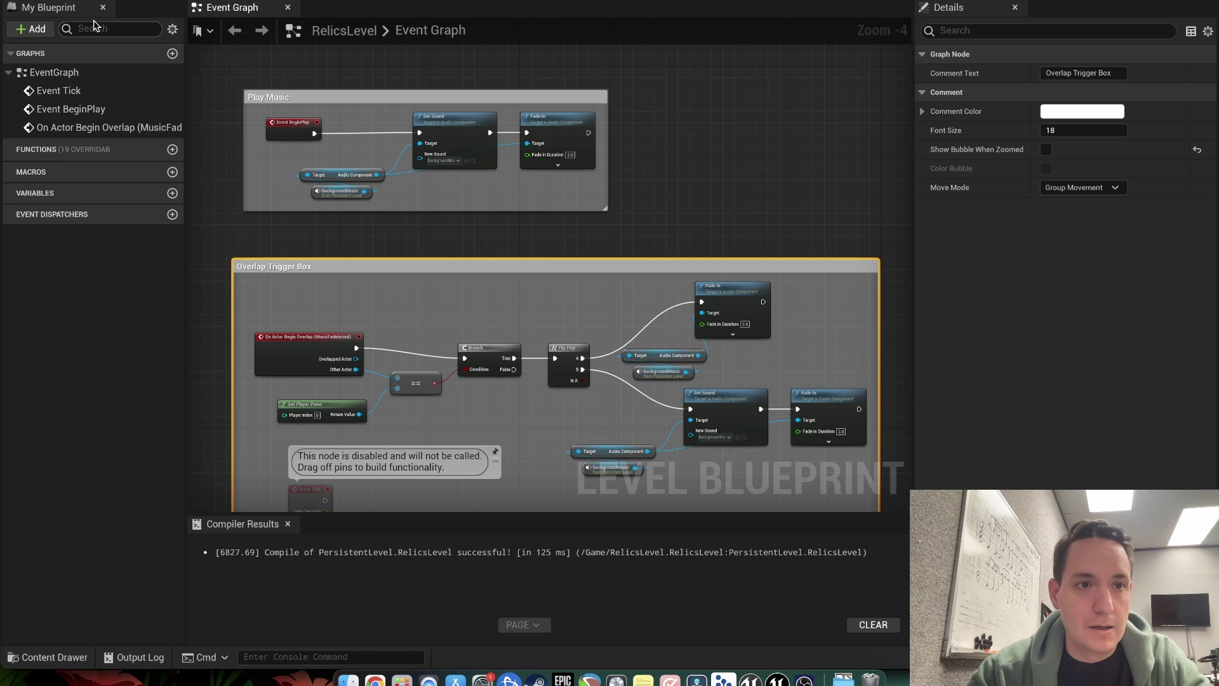
# Step: Compile and save the level blueprint, then delete the upper Fade In node
pyautogui.click(96, 1)
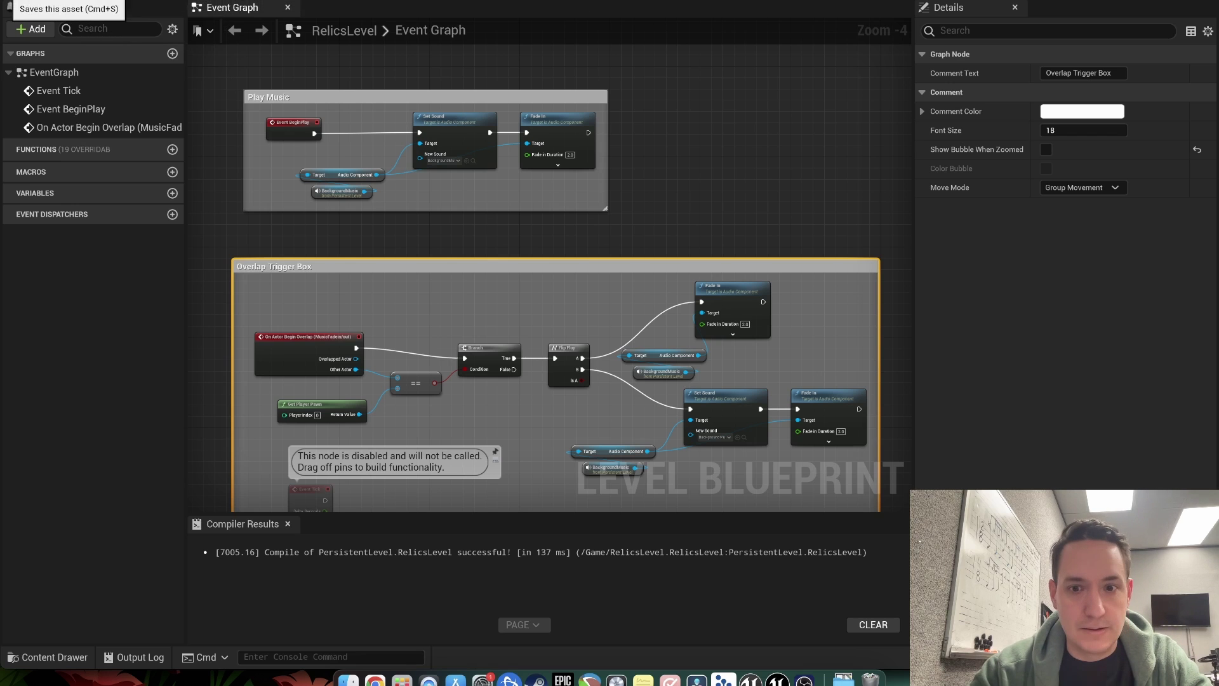
pyautogui.click(95, 1)
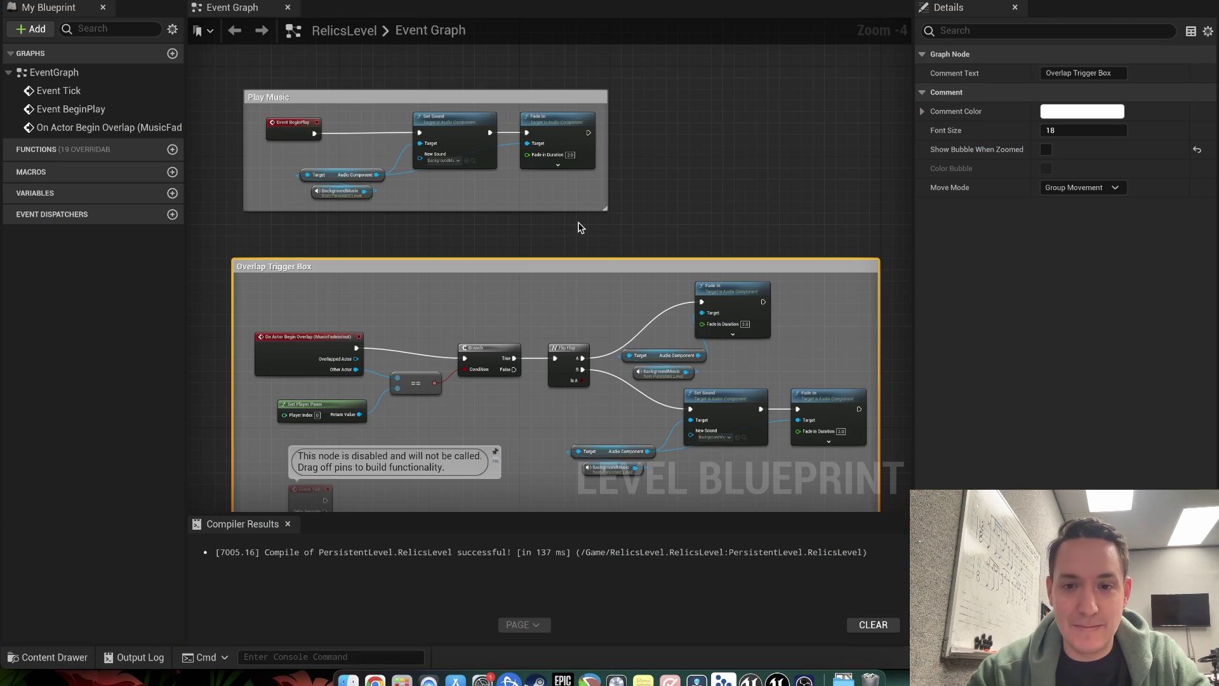
pyautogui.click(677, 276)
pyautogui.click(711, 290)
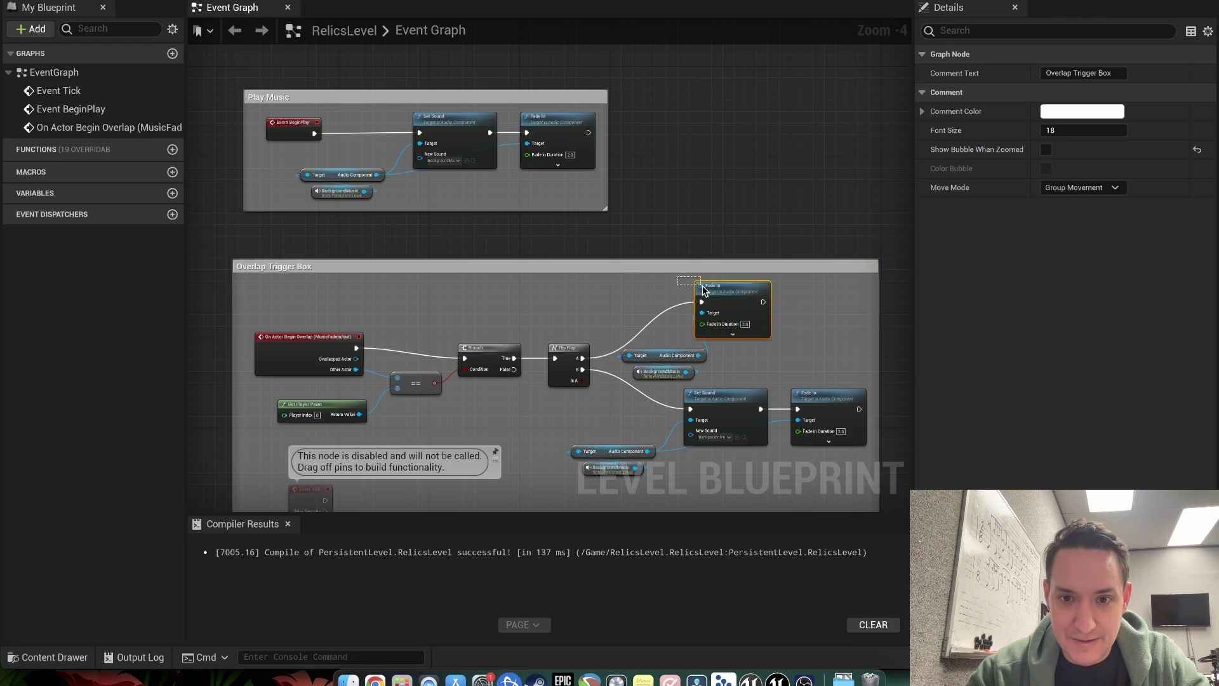
pyautogui.press('Delete')
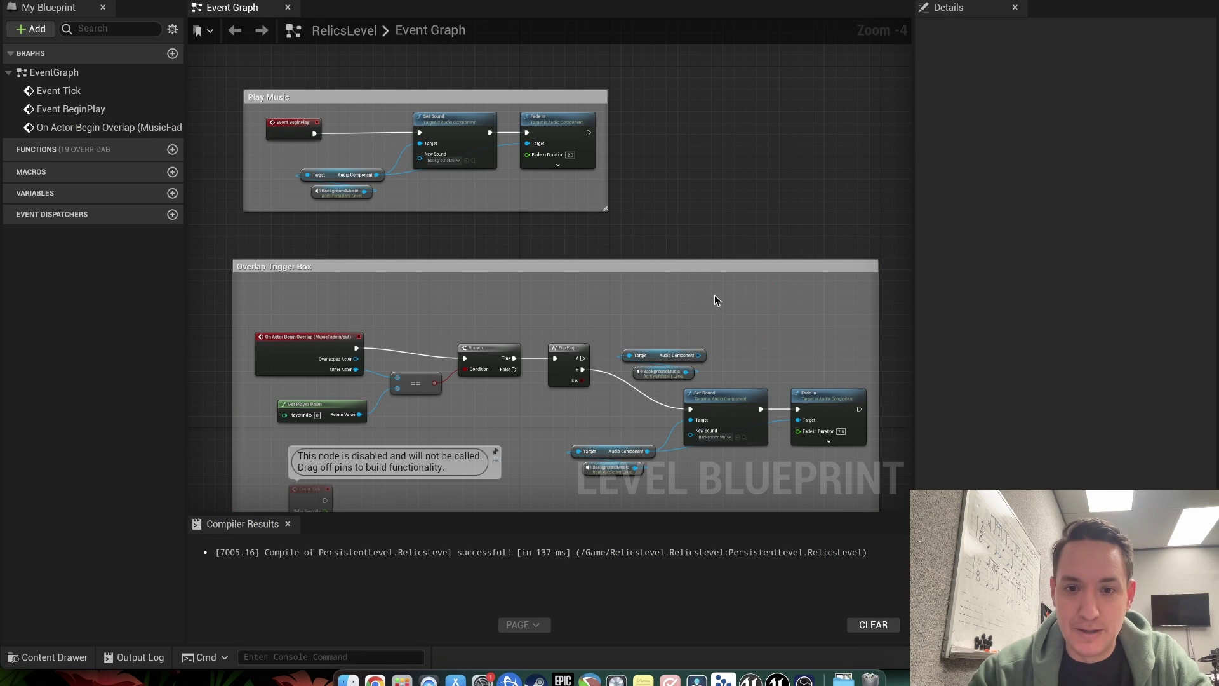
# Step: Add a 2.0-second Fade Out on the Audio Component, driven by Flip Flop A
pyautogui.rightClick(722, 299)
pyautogui.press('Escape')
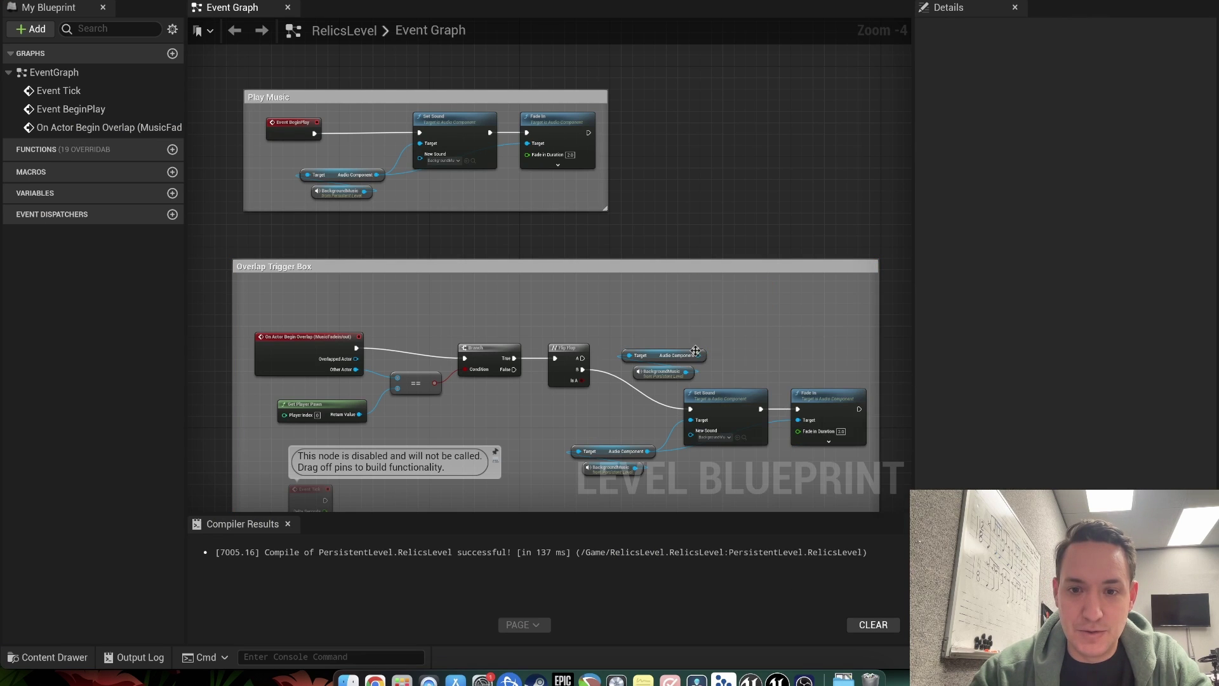
pyautogui.moveTo(699, 356); pyautogui.dragTo(717, 329)
pyautogui.write('fad')
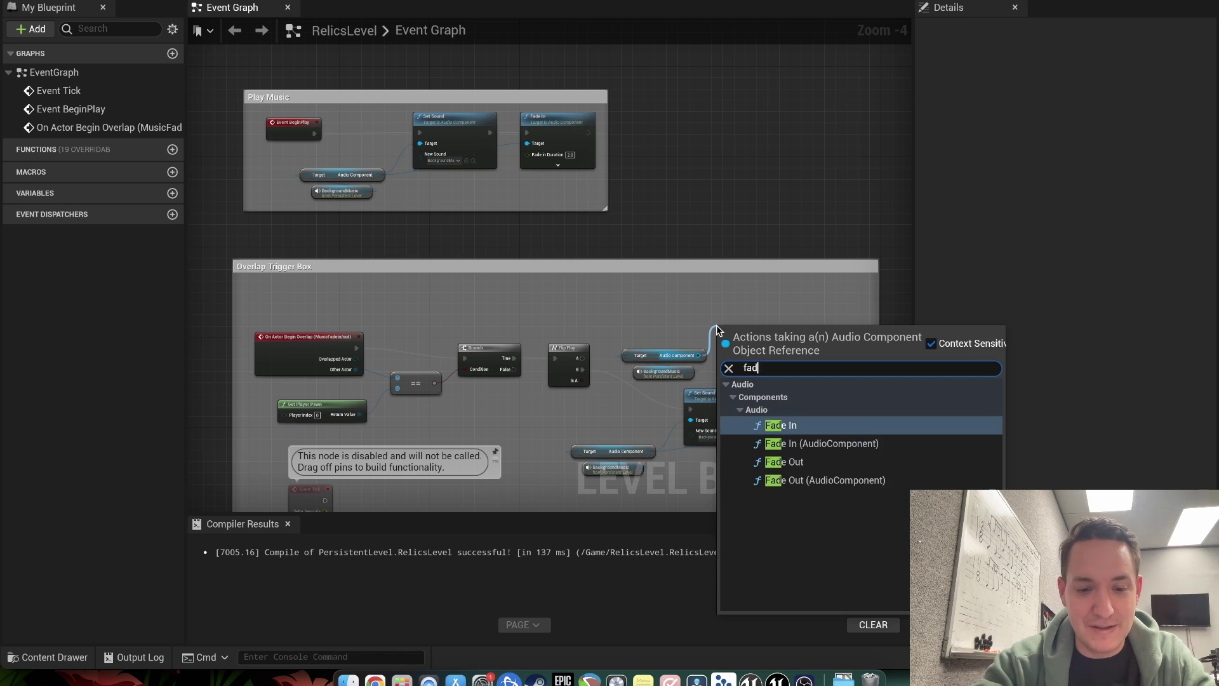
pyautogui.write('e out')
pyautogui.click(800, 428)
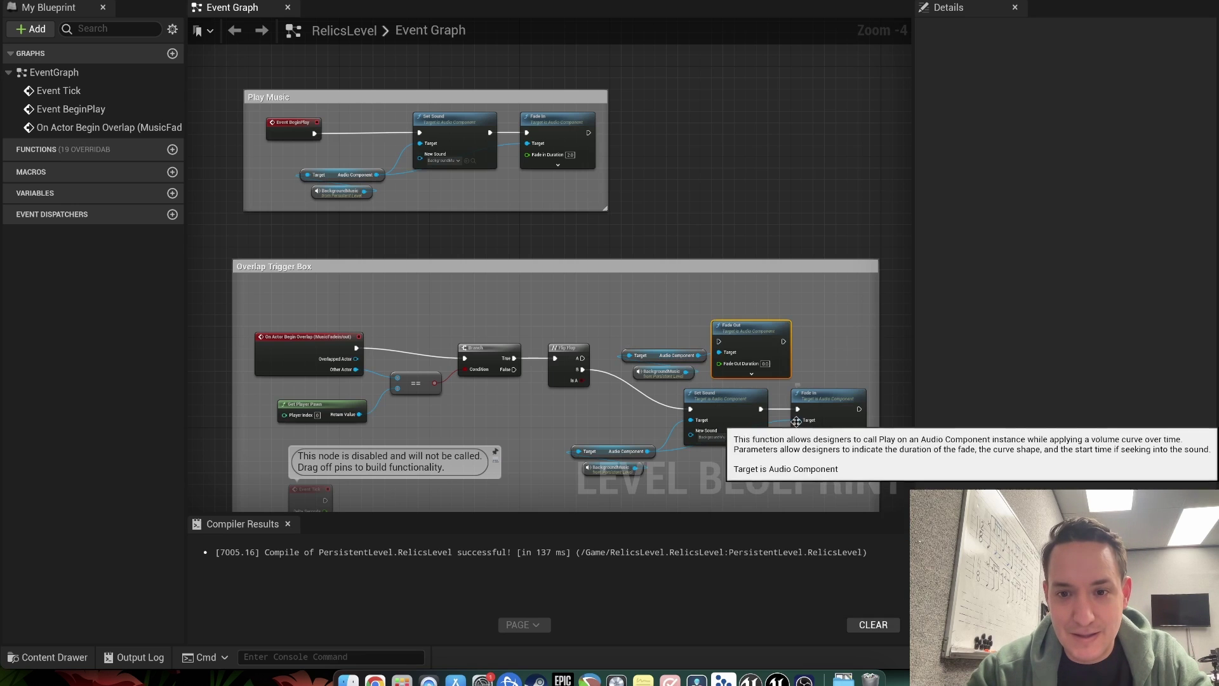
pyautogui.click(766, 364)
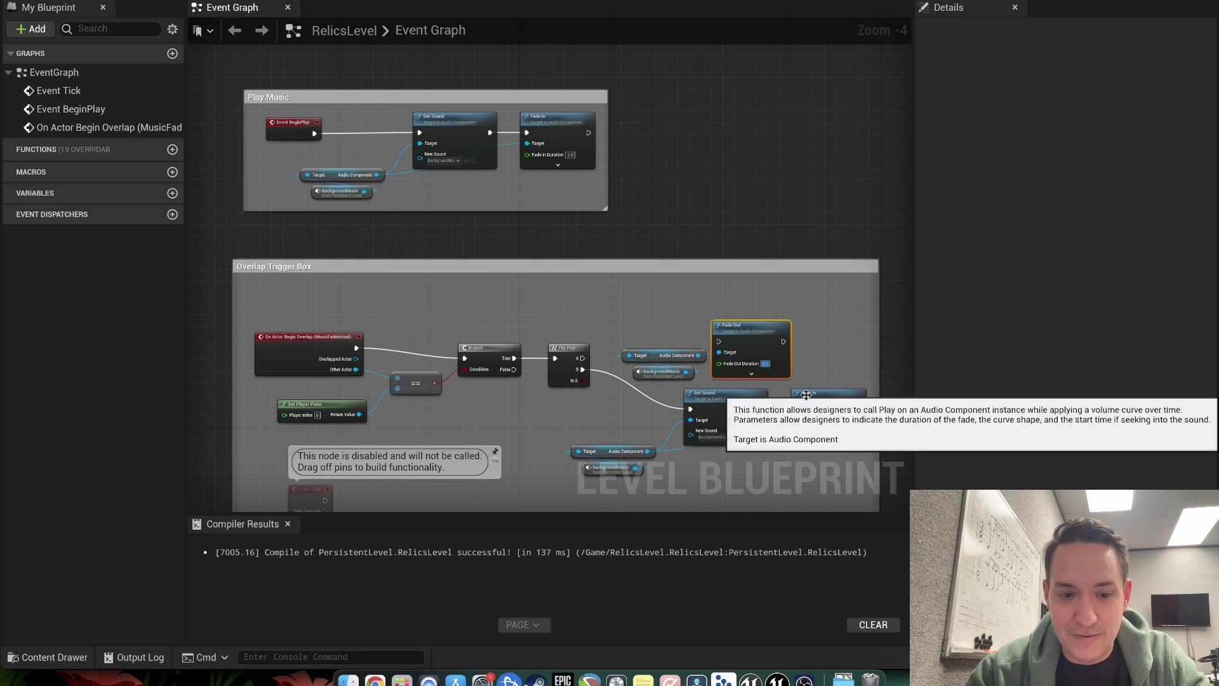
pyautogui.write('2.0')
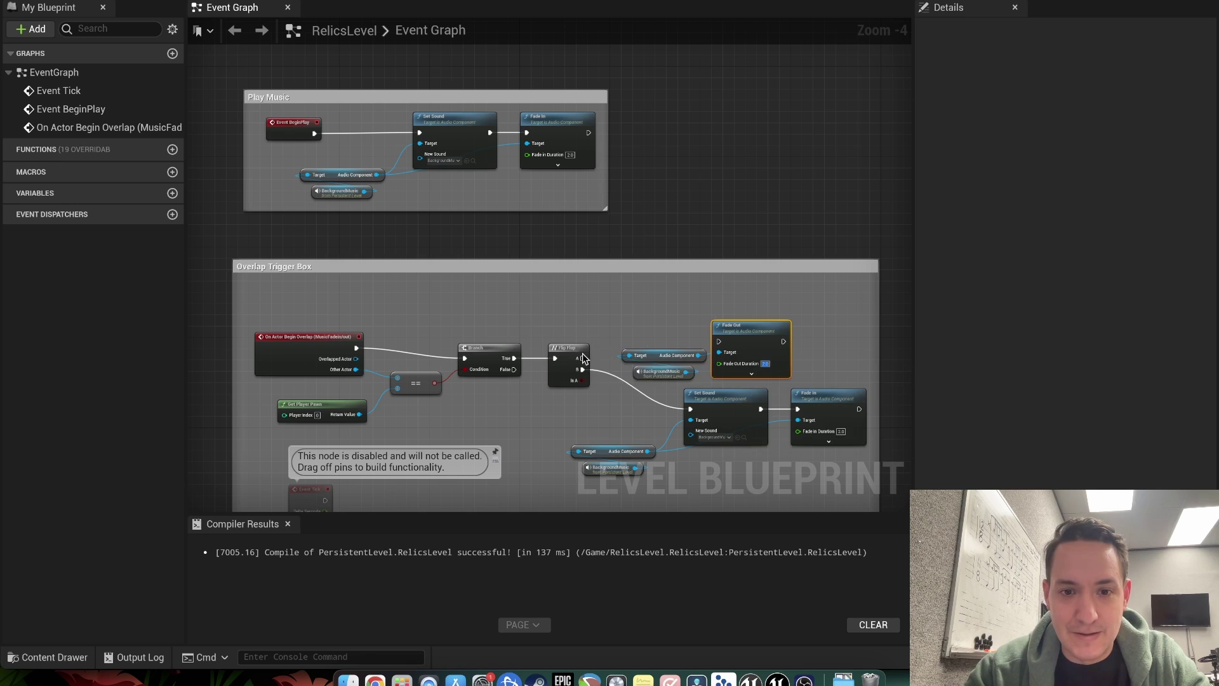
pyautogui.moveTo(583, 359); pyautogui.dragTo(750, 320)
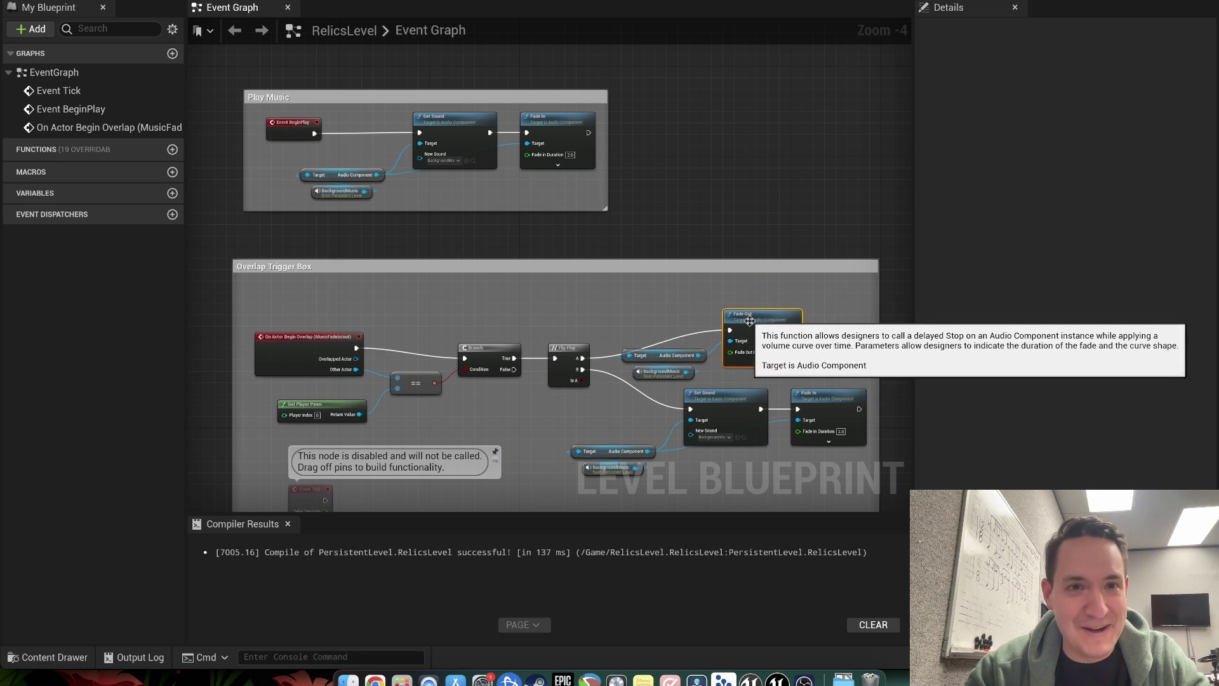
# Step: Play-test the level, walking across the meadow toward the cellos by the cliffs, then stop
pyautogui.click(114, 2)
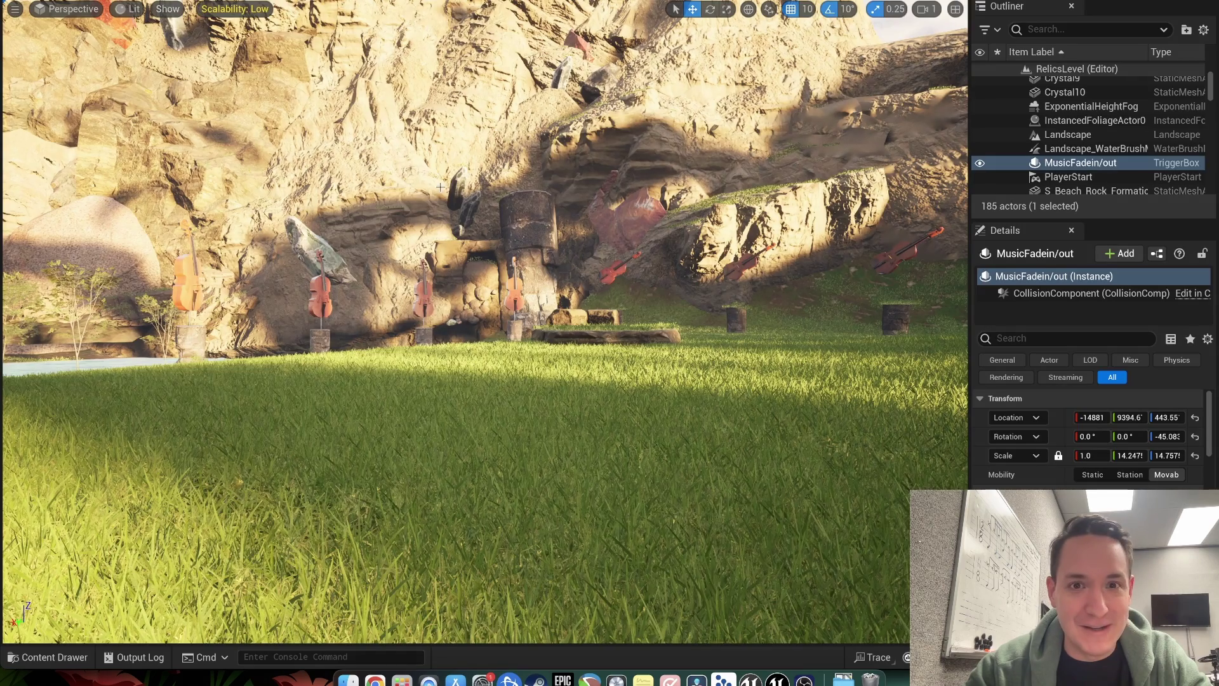
pyautogui.click(330, 2)
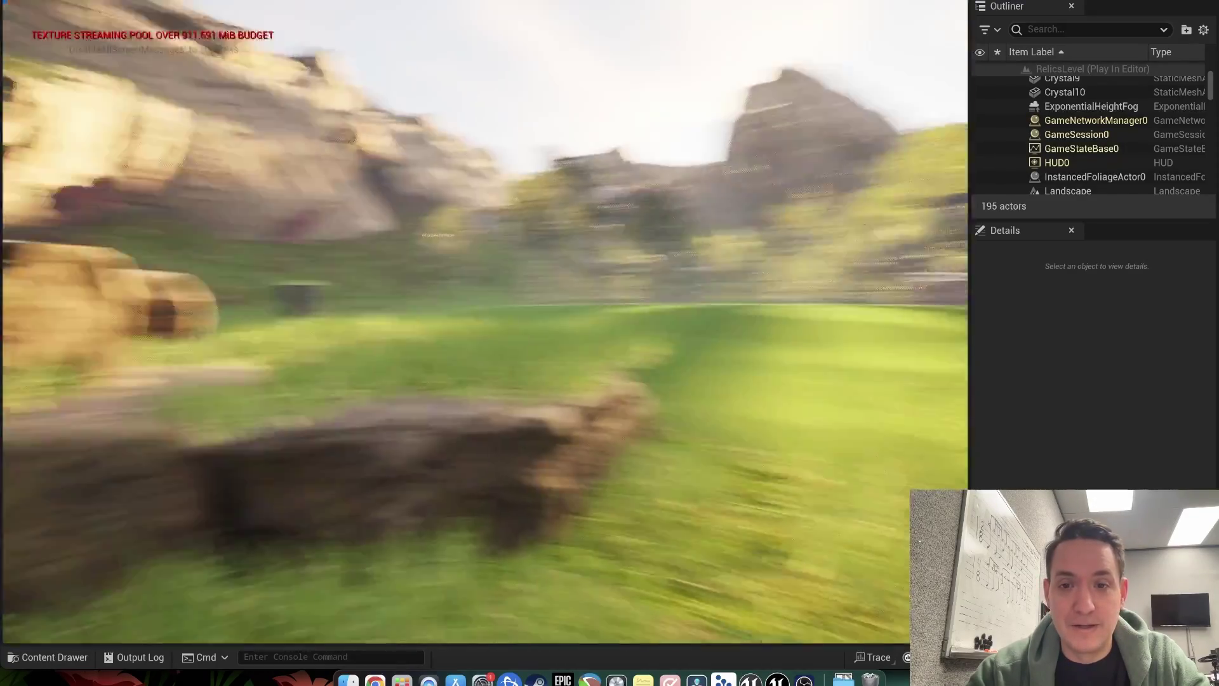
pyautogui.press('a')
pyautogui.press('d')
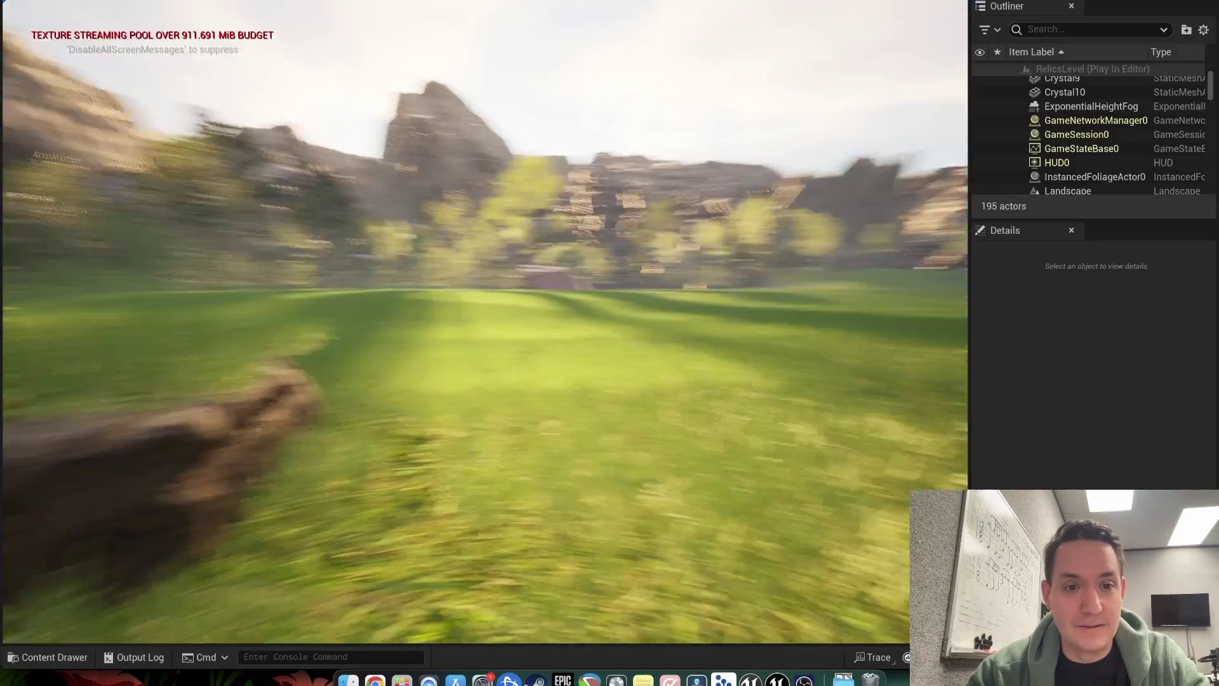
pyautogui.press('w')
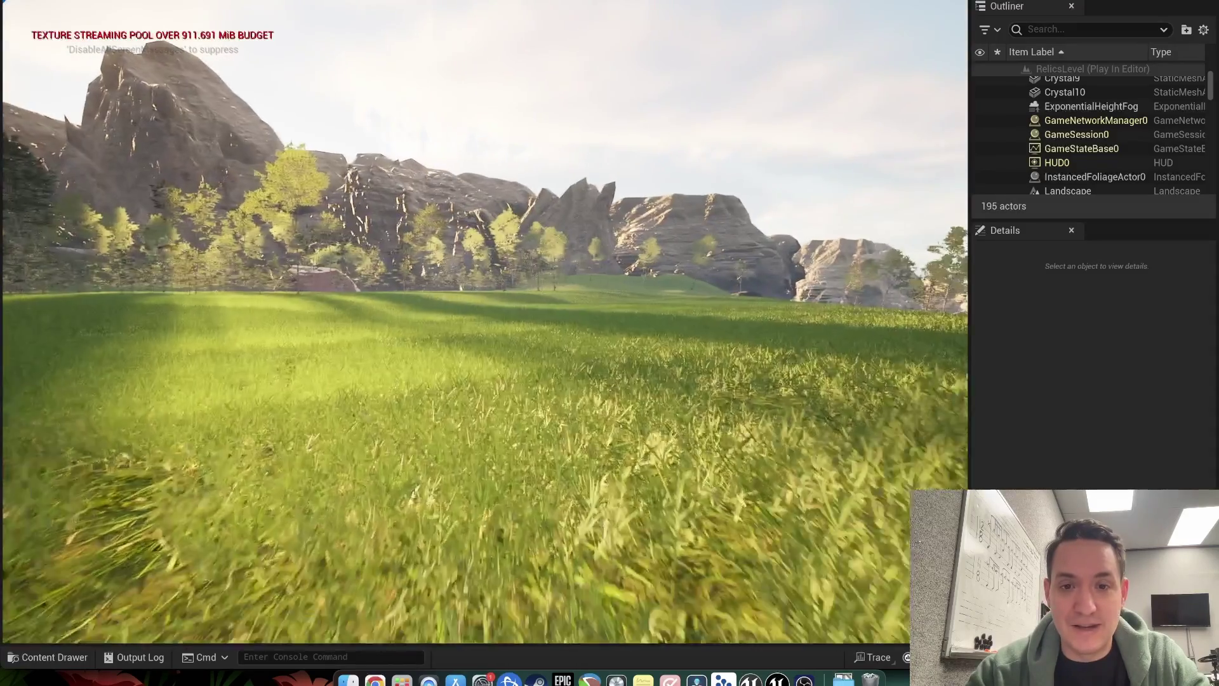
pyautogui.press('w')
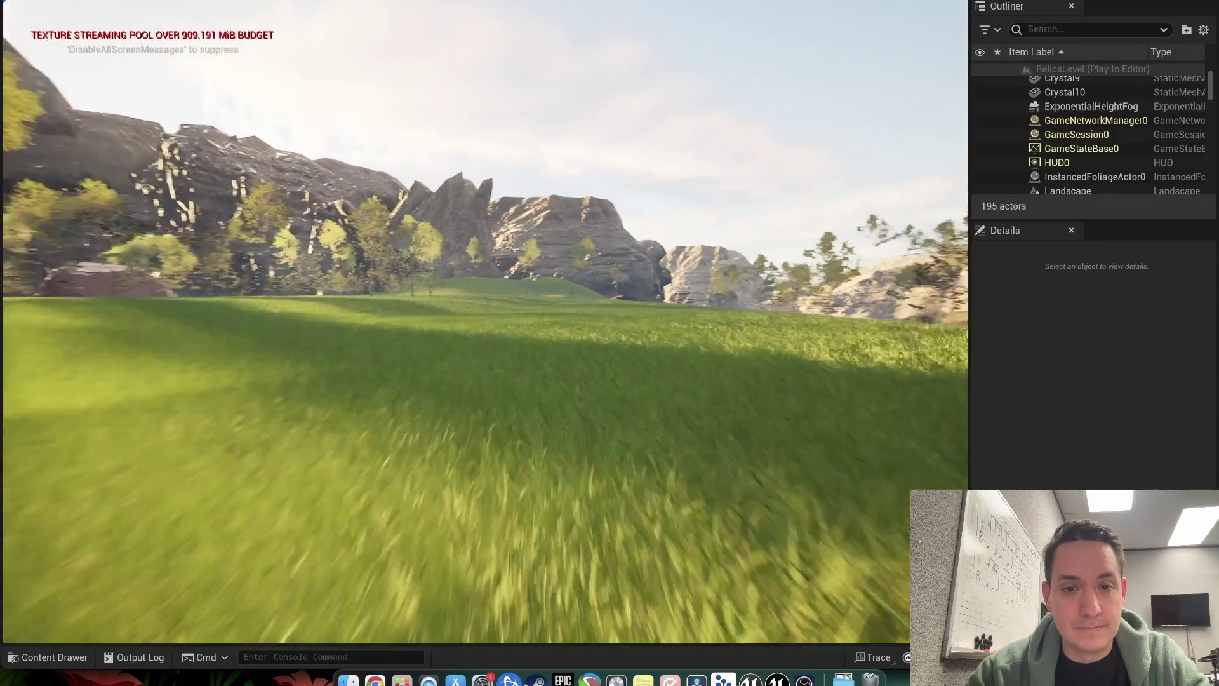
pyautogui.press('w')
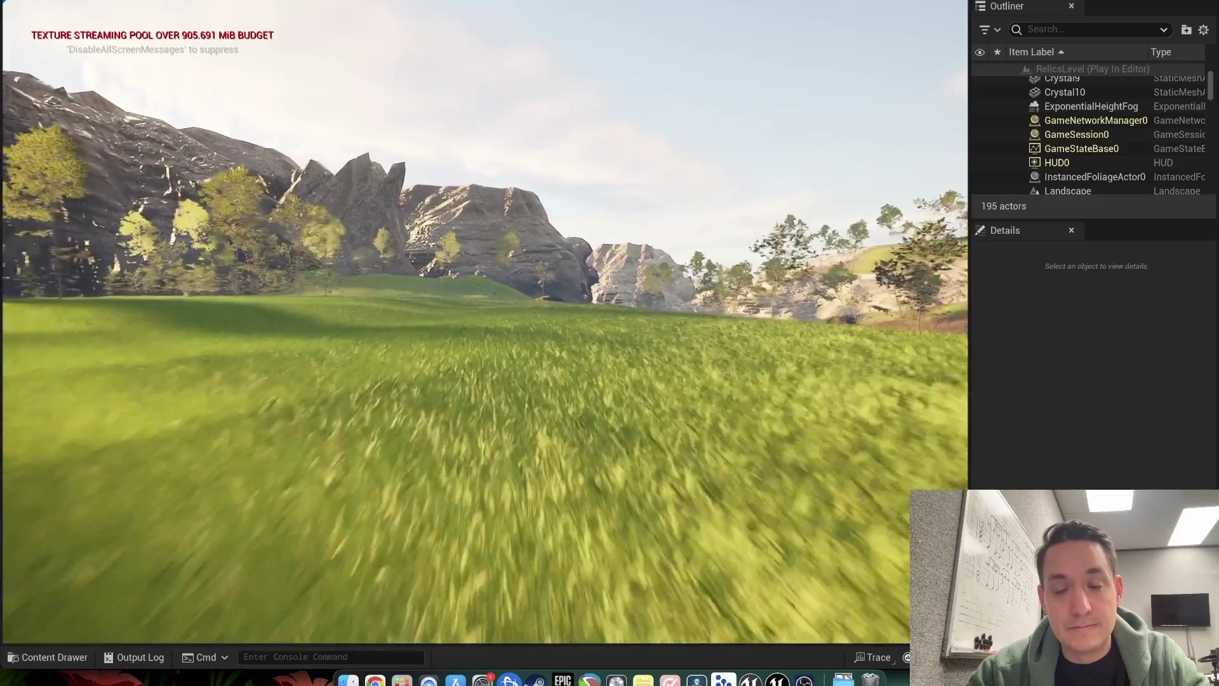
pyautogui.press('w')
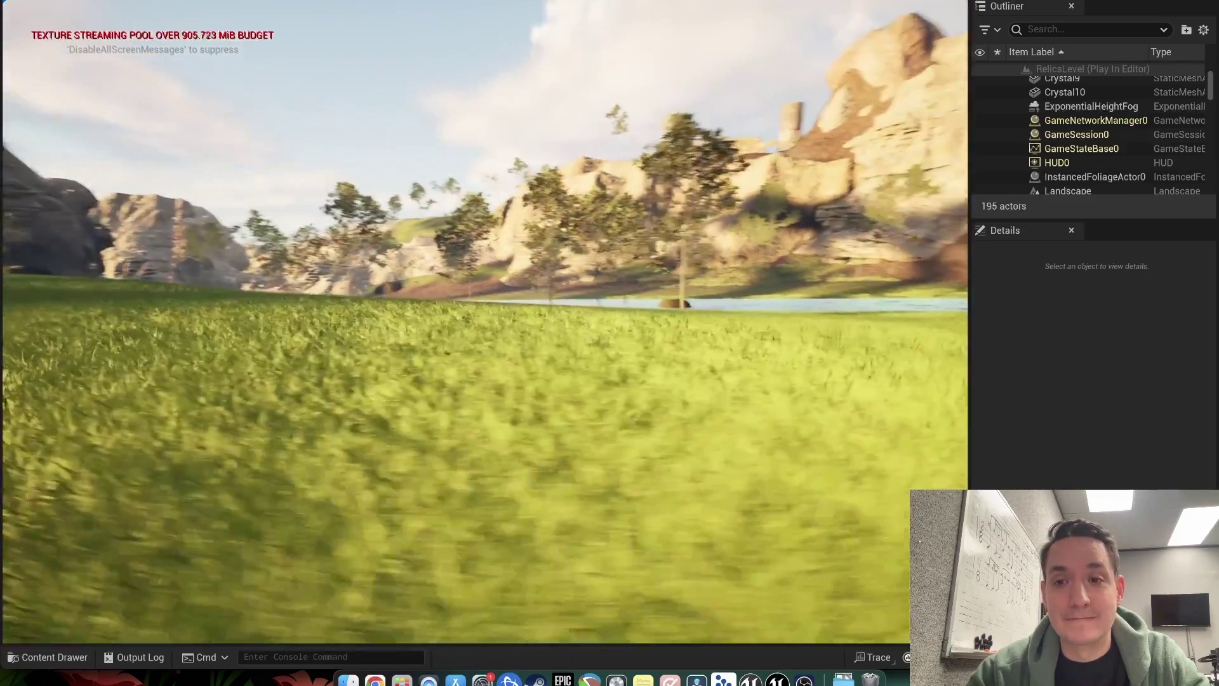
pyautogui.press('w')
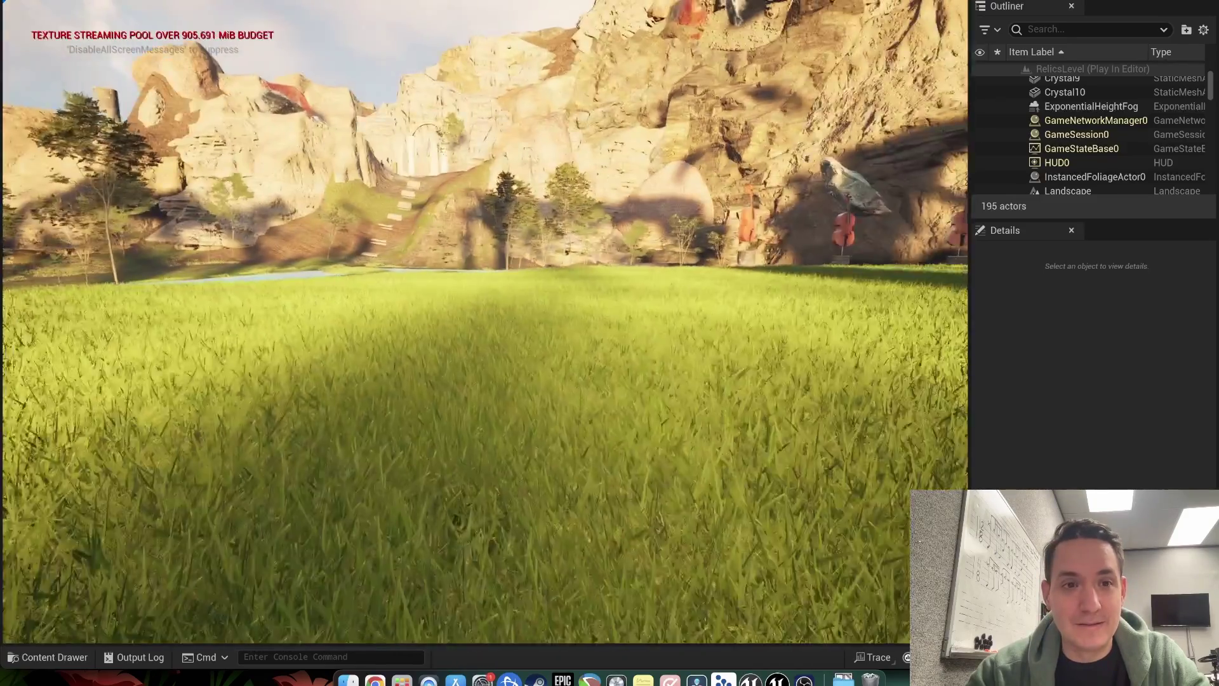
pyautogui.press('Escape')
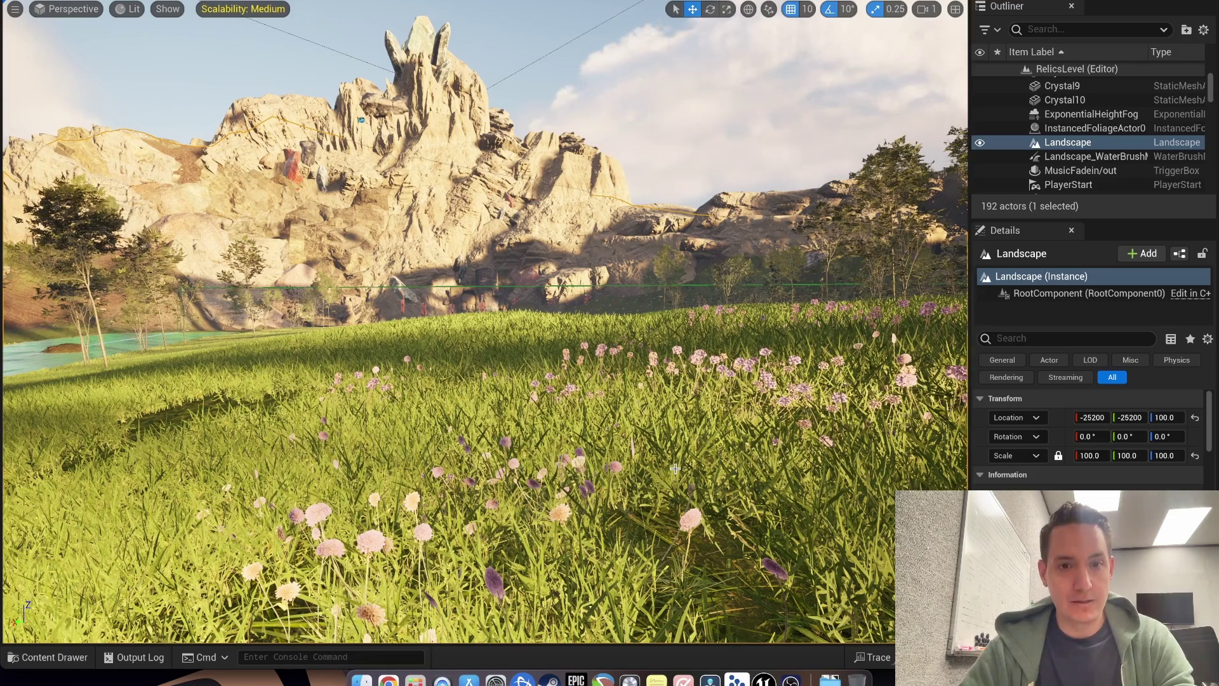
# Step: Fly the viewport camera over the flower field to the cellos and violins, then open the Music folder
pyautogui.press('Up')
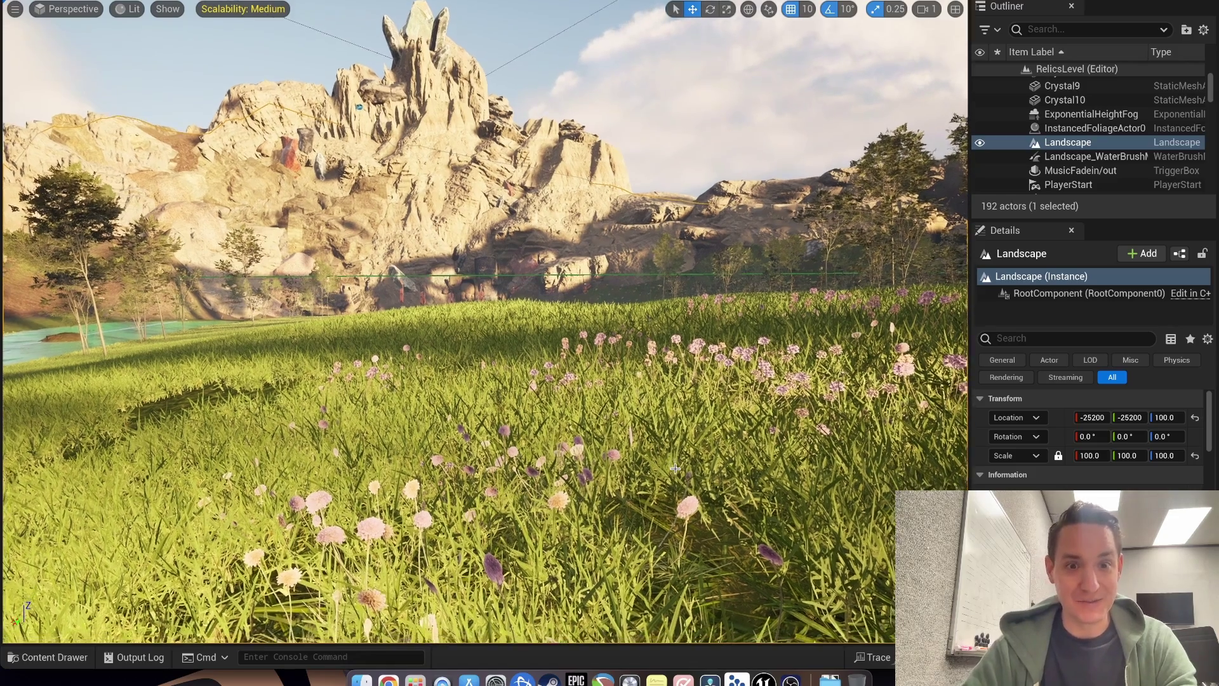
pyautogui.press('Down')
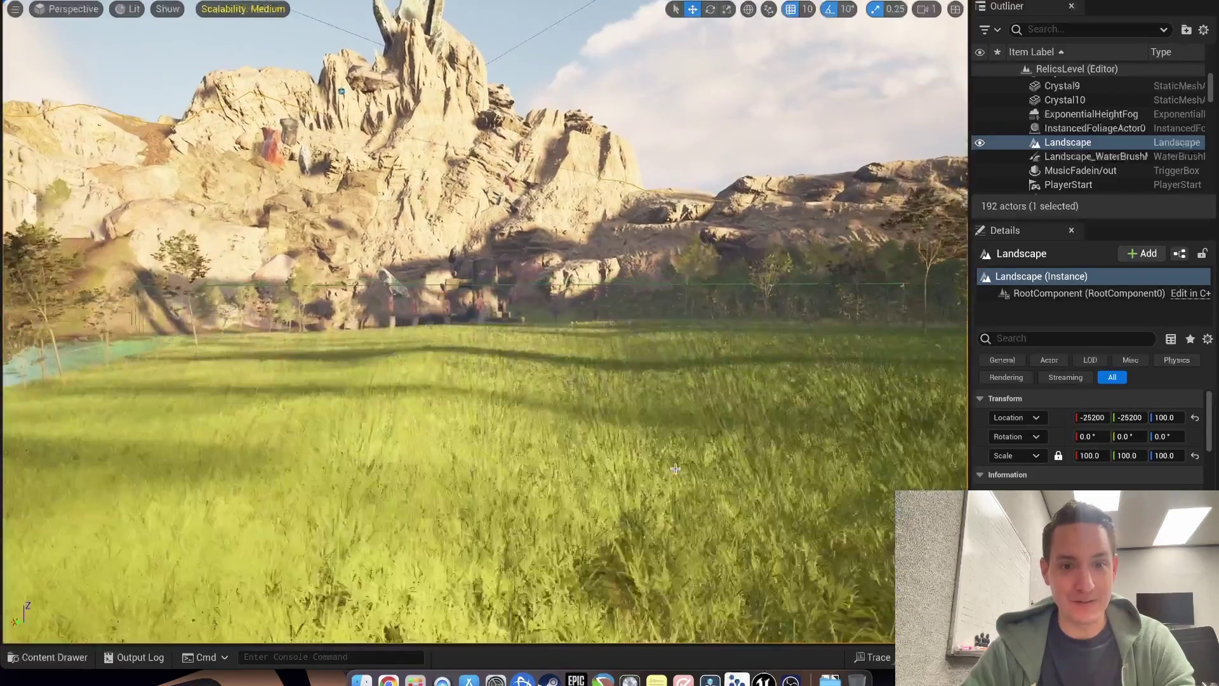
pyautogui.press('Up')
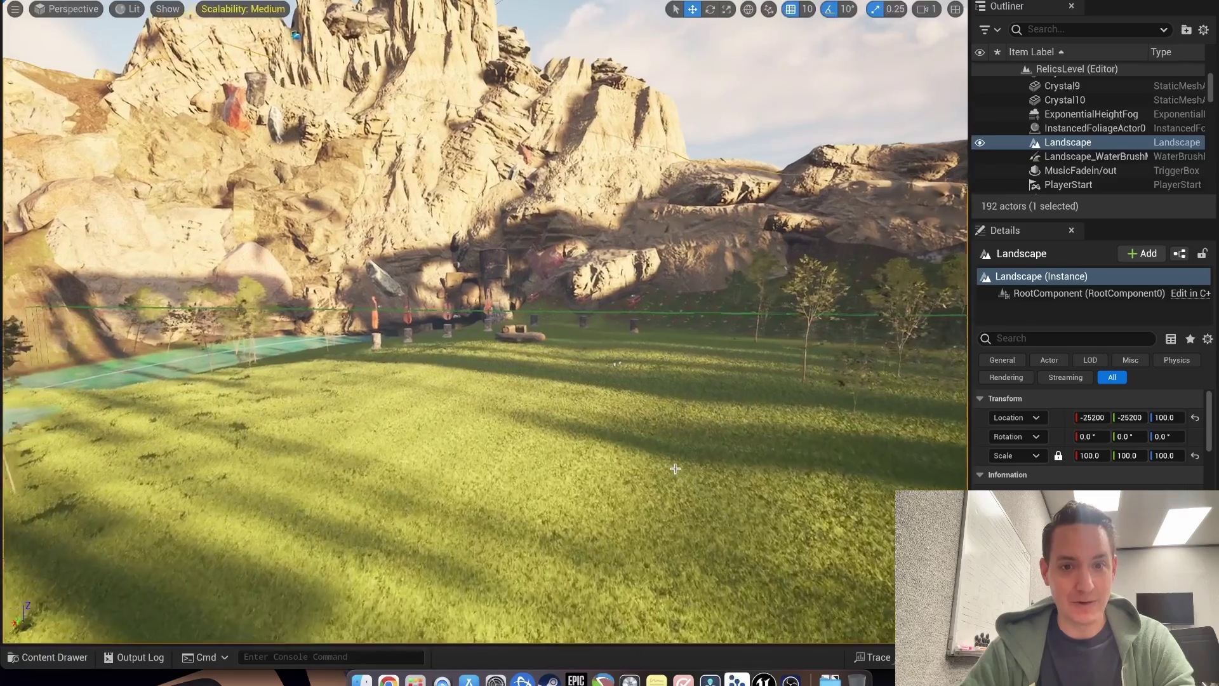
pyautogui.press('Up')
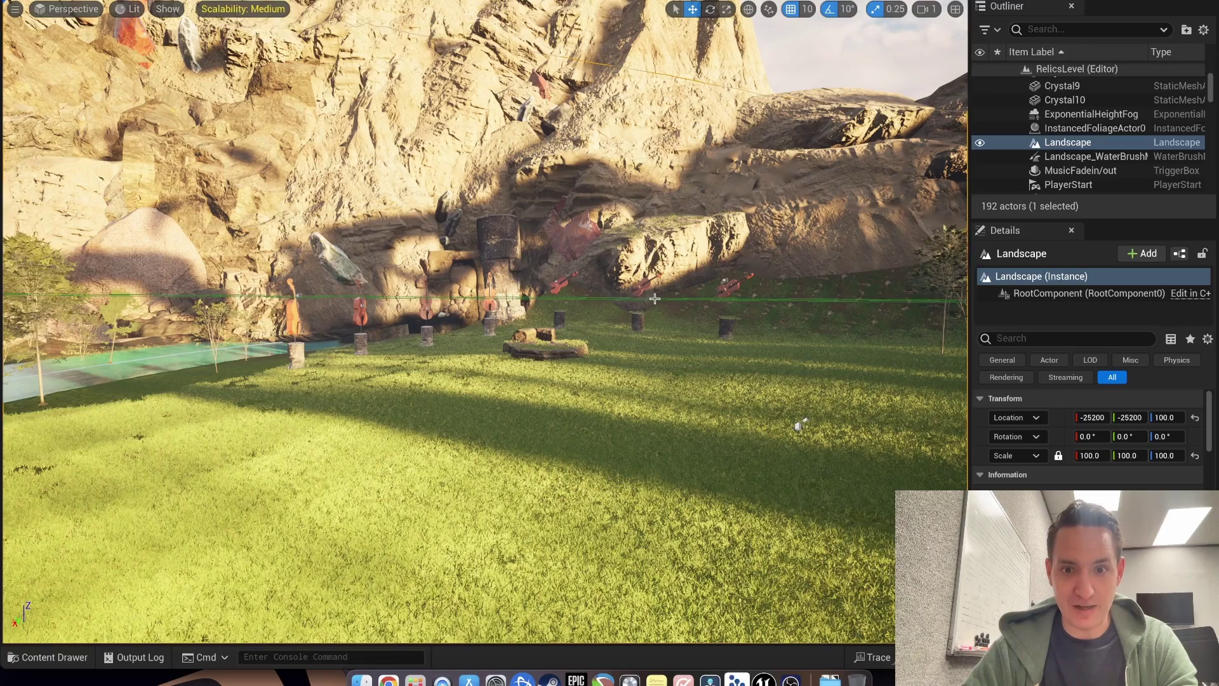
pyautogui.press('Up')
pyautogui.press('Right')
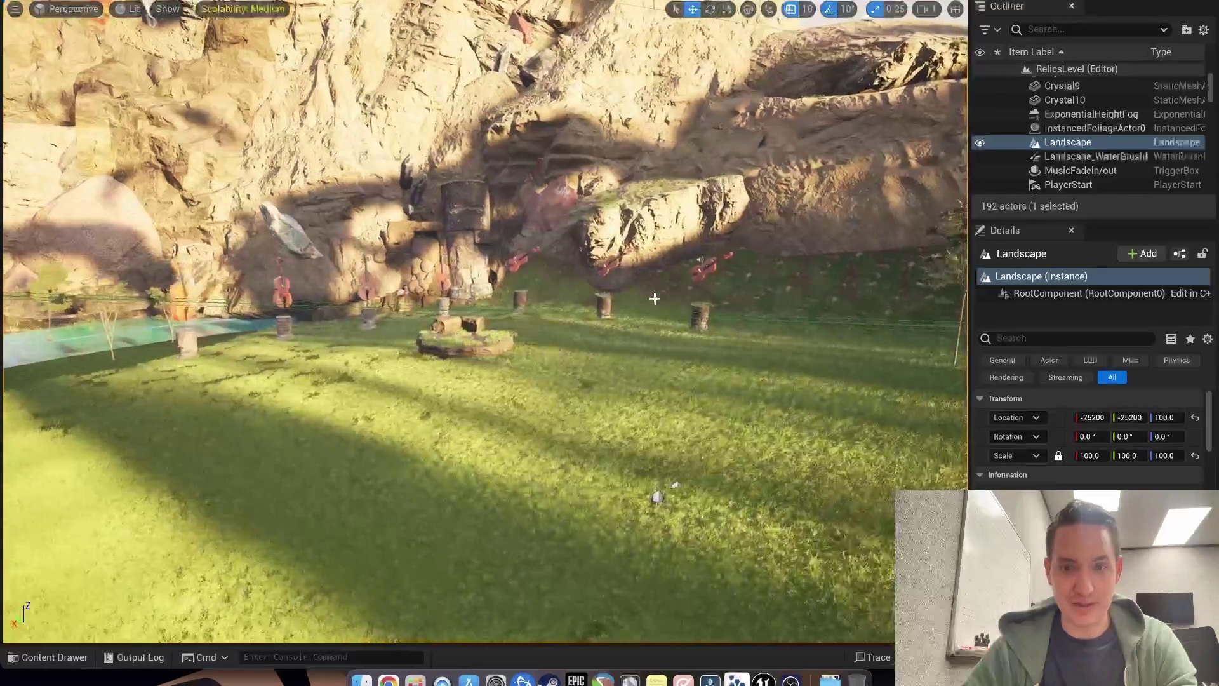
pyautogui.press('Up')
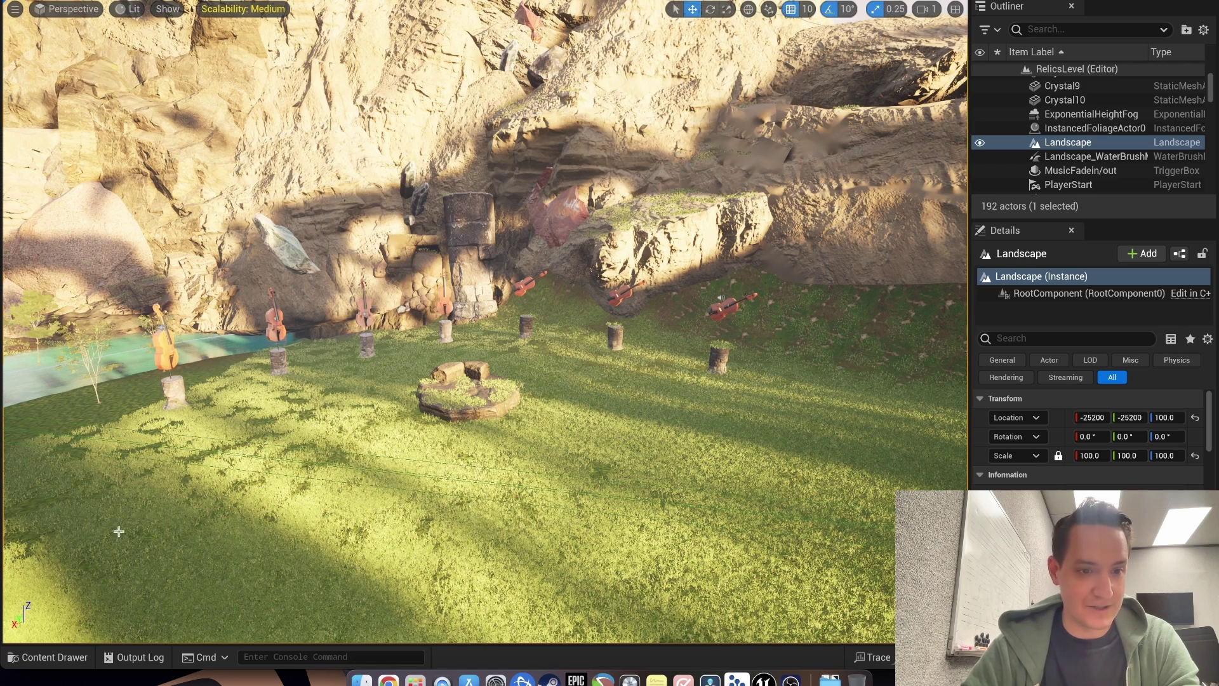
pyautogui.click(48, 656)
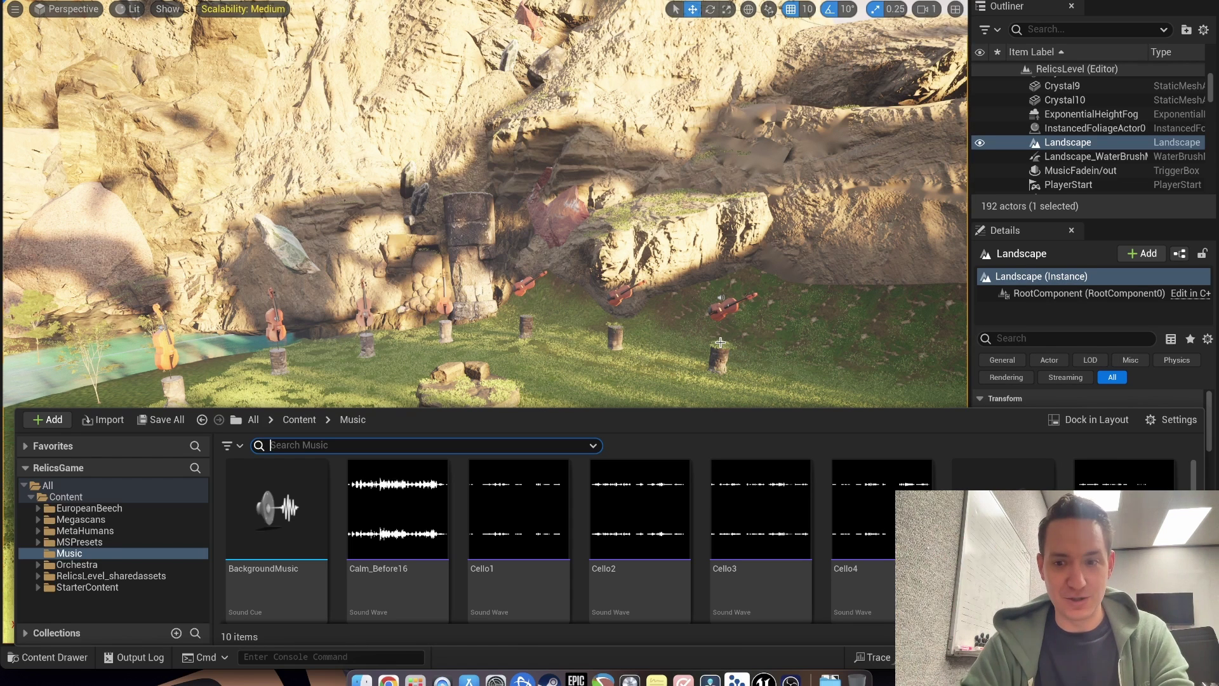
# Step: Drag the Cello4 sound wave into the level and raise it into the cello (Z 670, Y 13310)
pyautogui.click(871, 521)
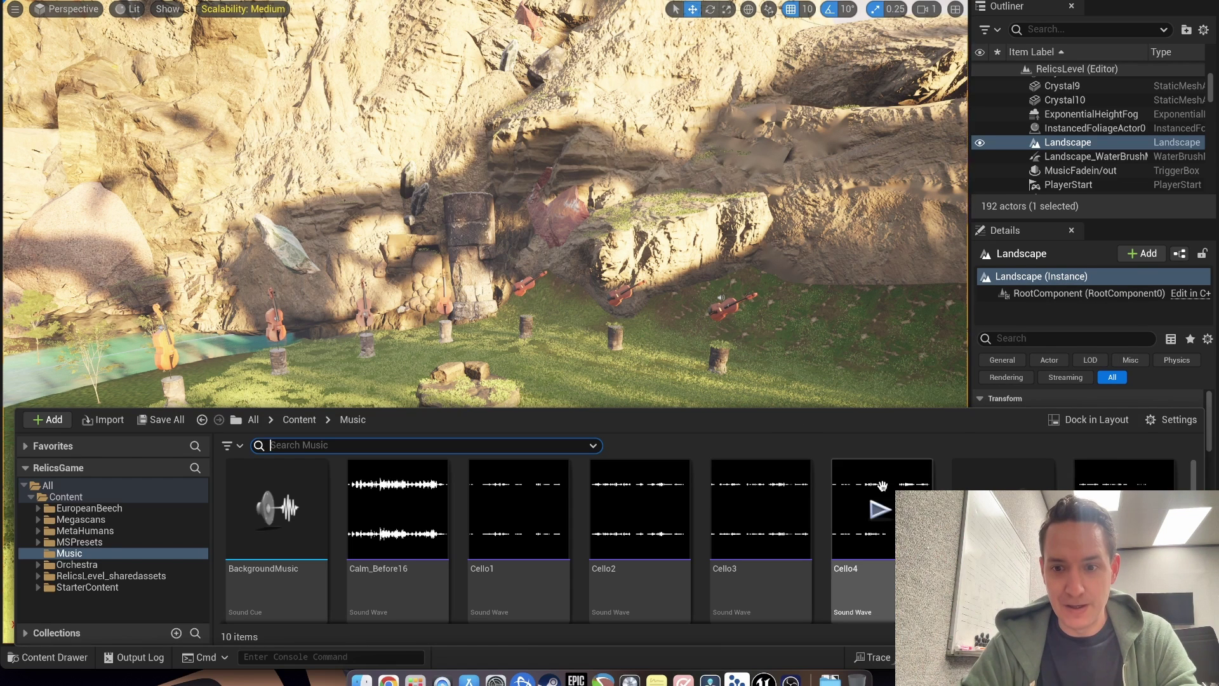
pyautogui.moveTo(871, 520); pyautogui.dragTo(623, 372)
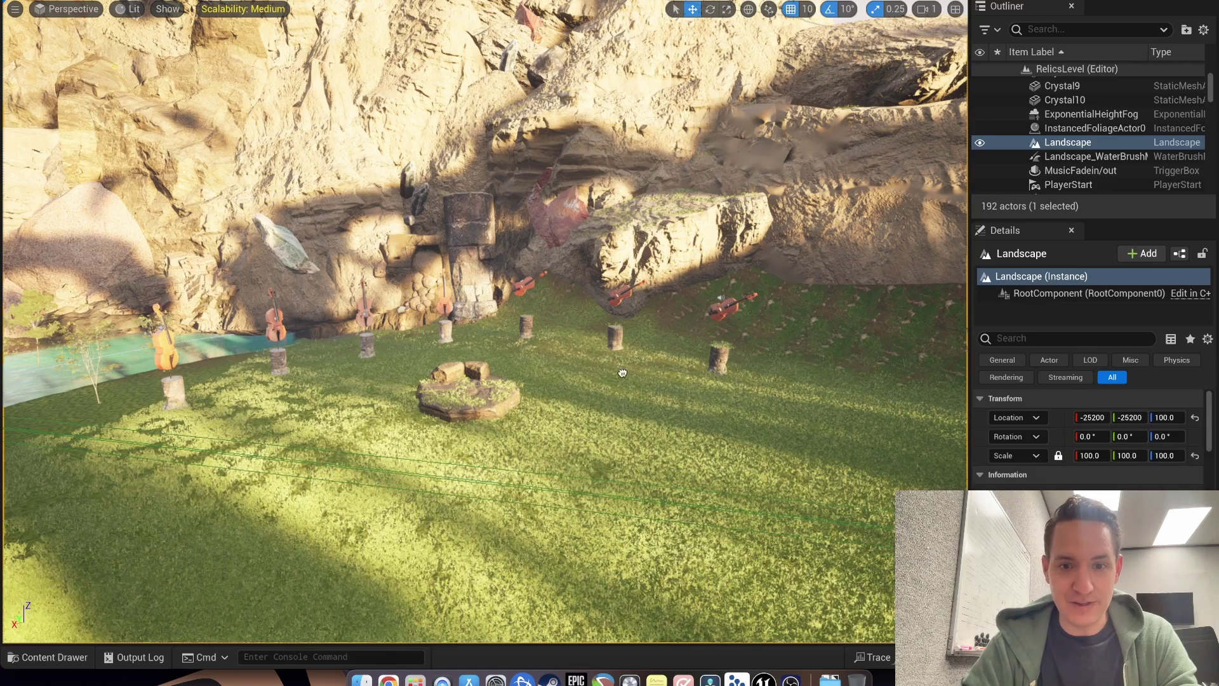
pyautogui.moveTo(443, 334); pyautogui.dragTo(443, 334)
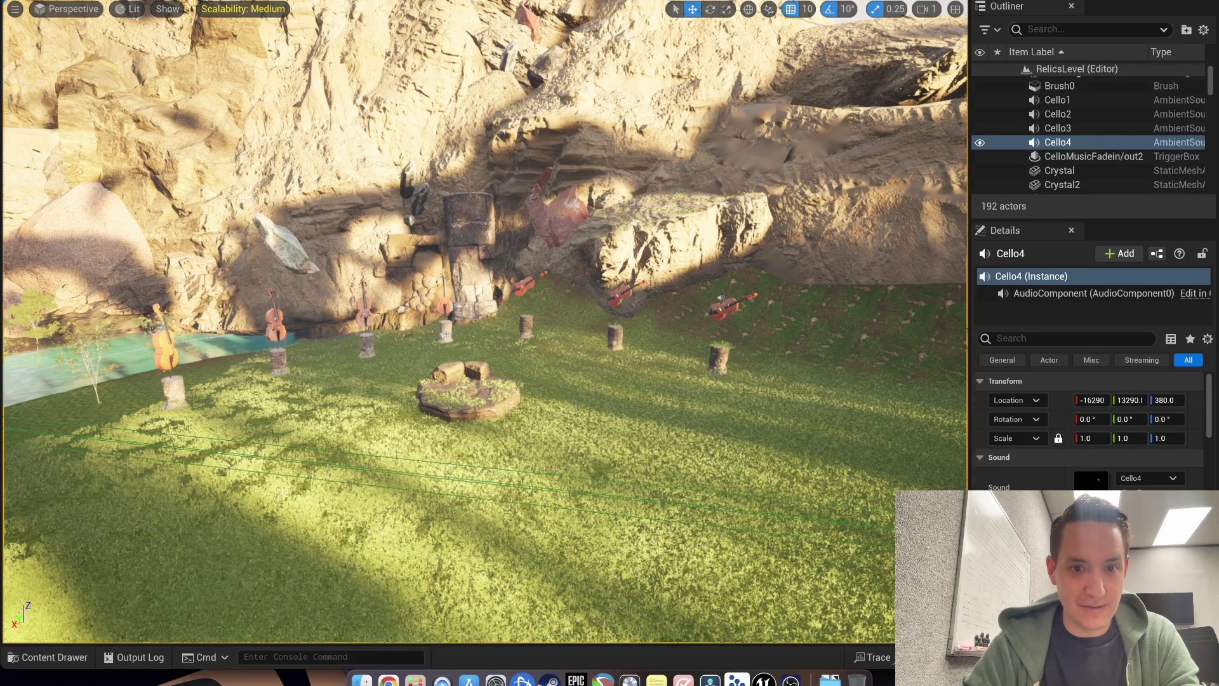
pyautogui.press('f')
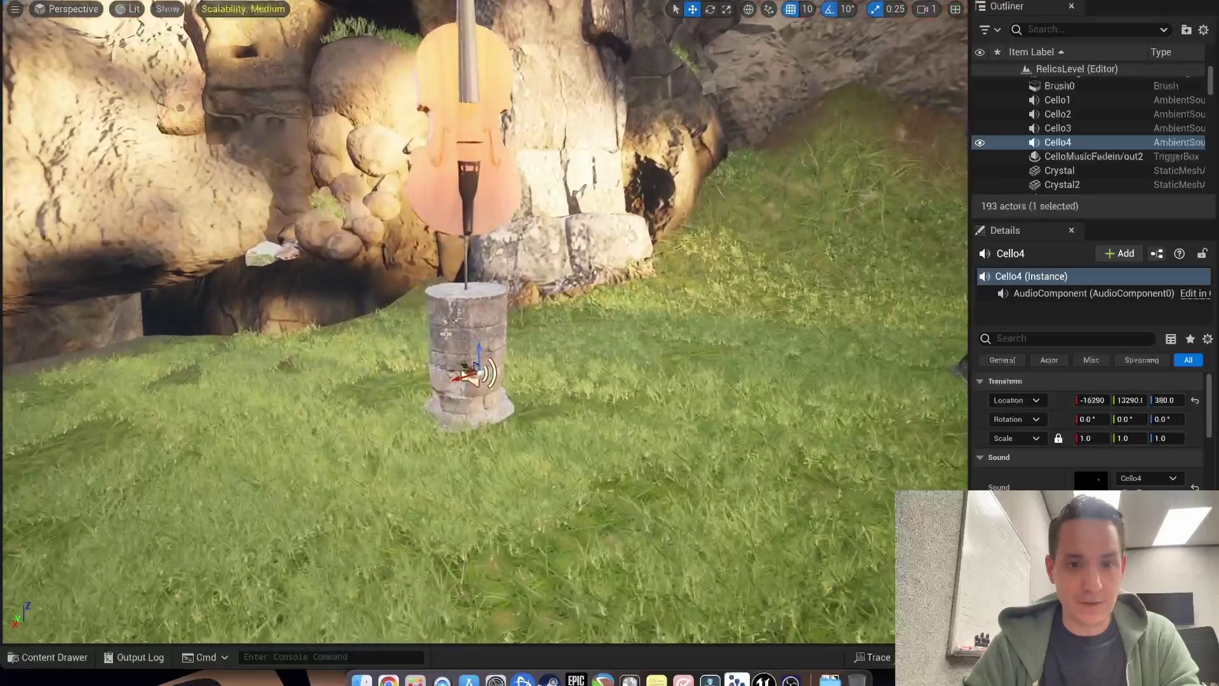
pyautogui.moveTo(473, 334); pyautogui.dragTo(472, 158)
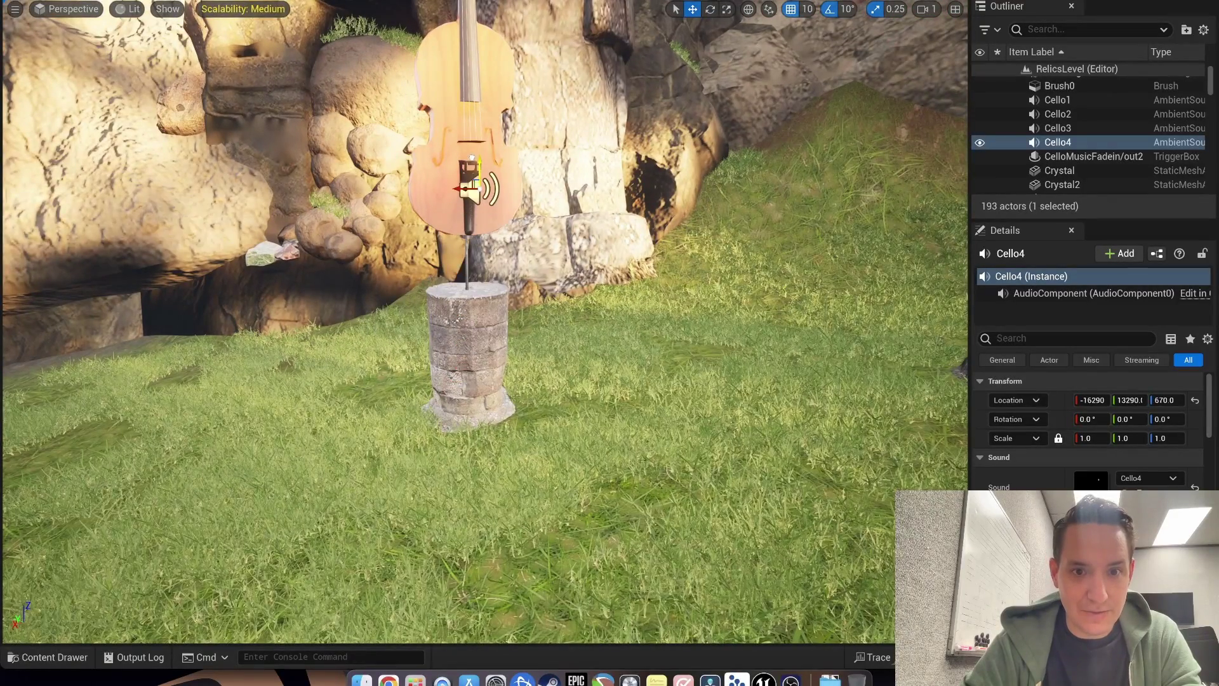
pyautogui.moveTo(484, 194); pyautogui.dragTo(541, 194, button='right')
pyautogui.moveTo(625, 206); pyautogui.dragTo(613, 205)
pyautogui.moveTo(754, 228); pyautogui.dragTo(754, 228, button='right')
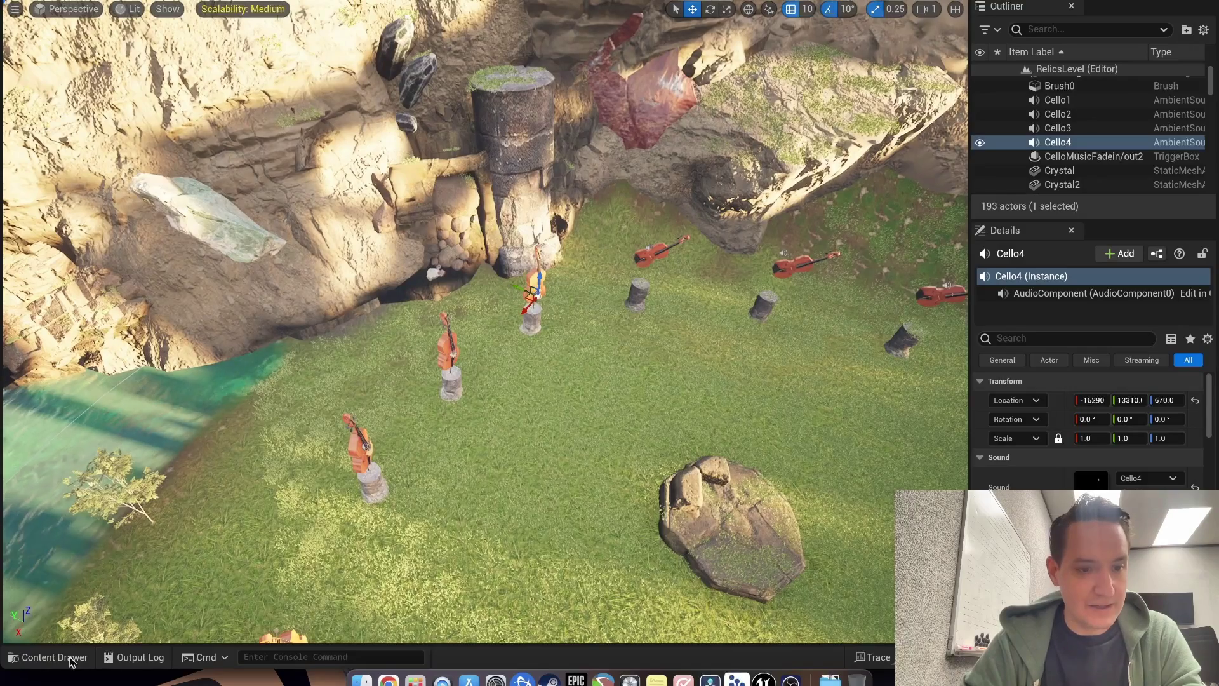
pyautogui.click(47, 657)
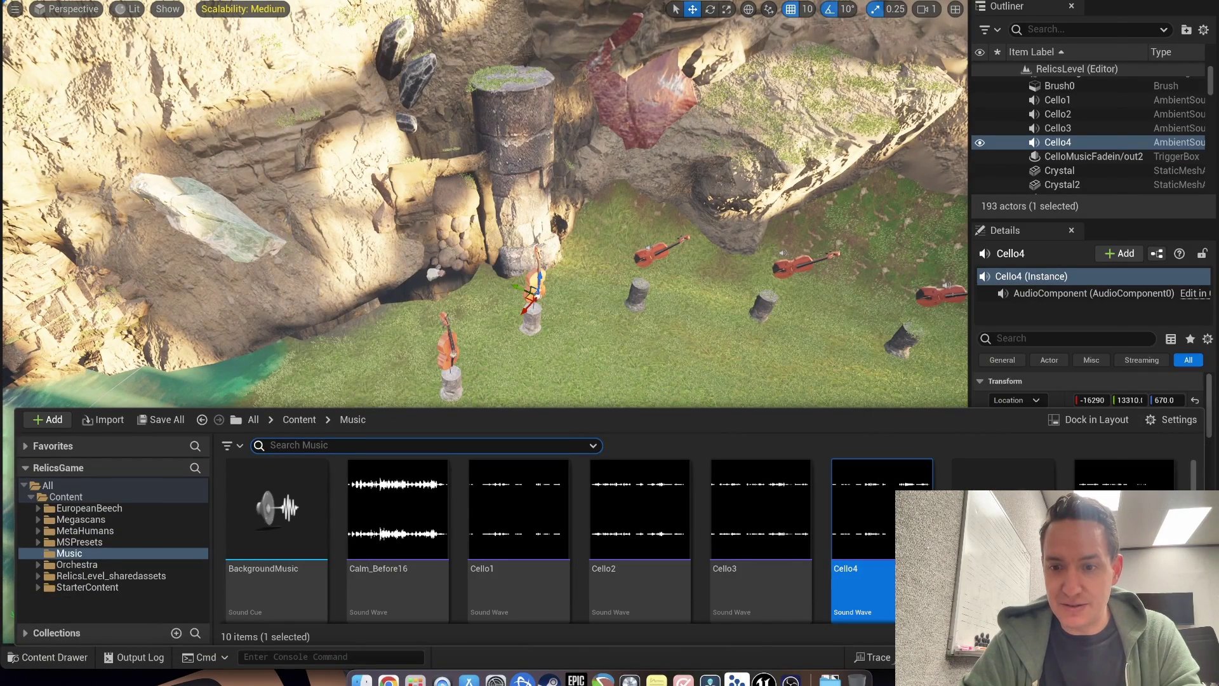
pyautogui.rightClick(939, 559)
pyautogui.moveTo(972, 277)
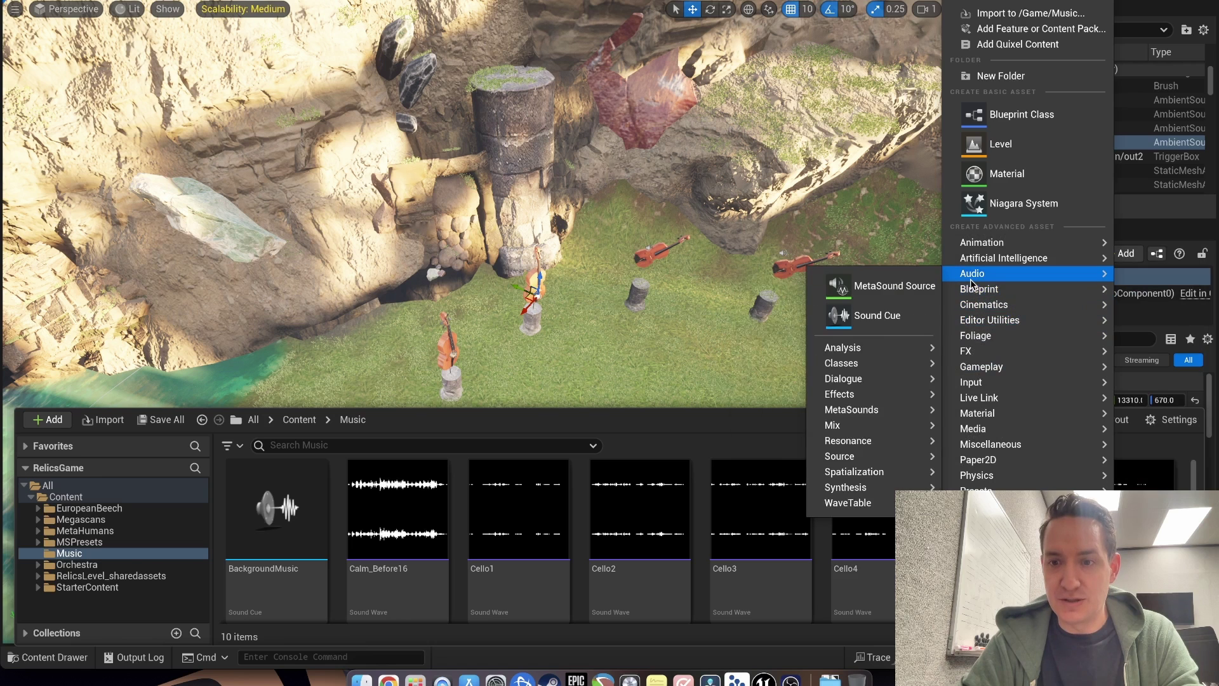
pyautogui.moveTo(848, 472)
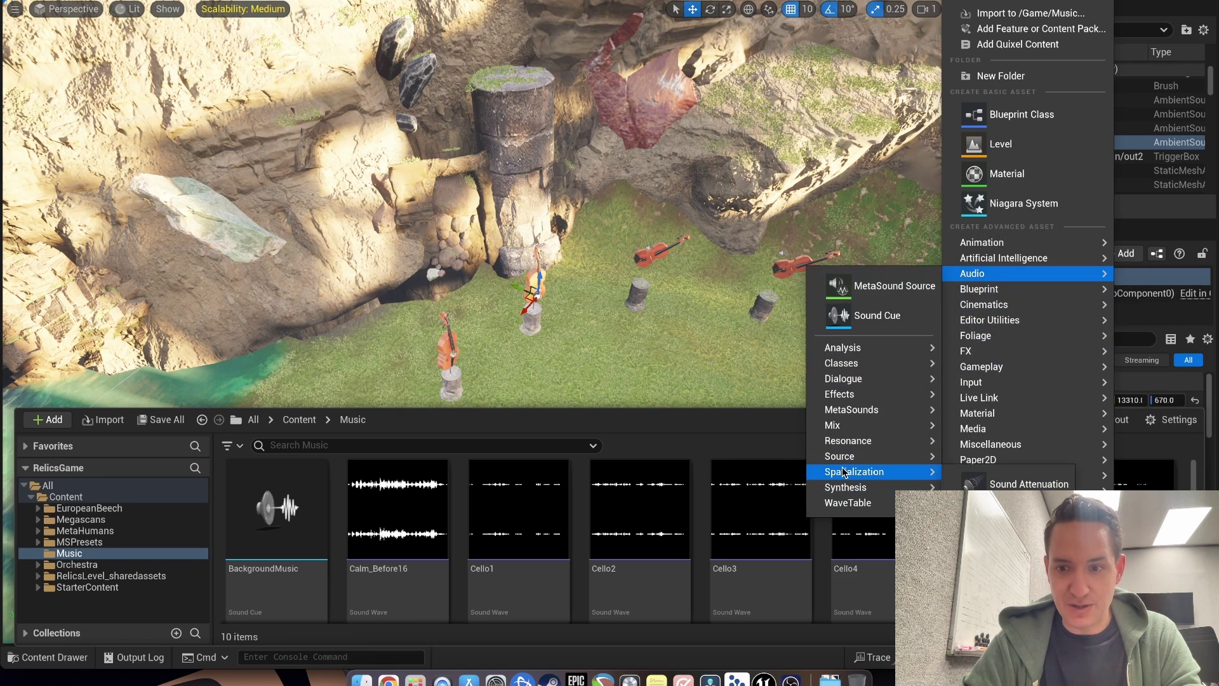
pyautogui.click(1010, 484)
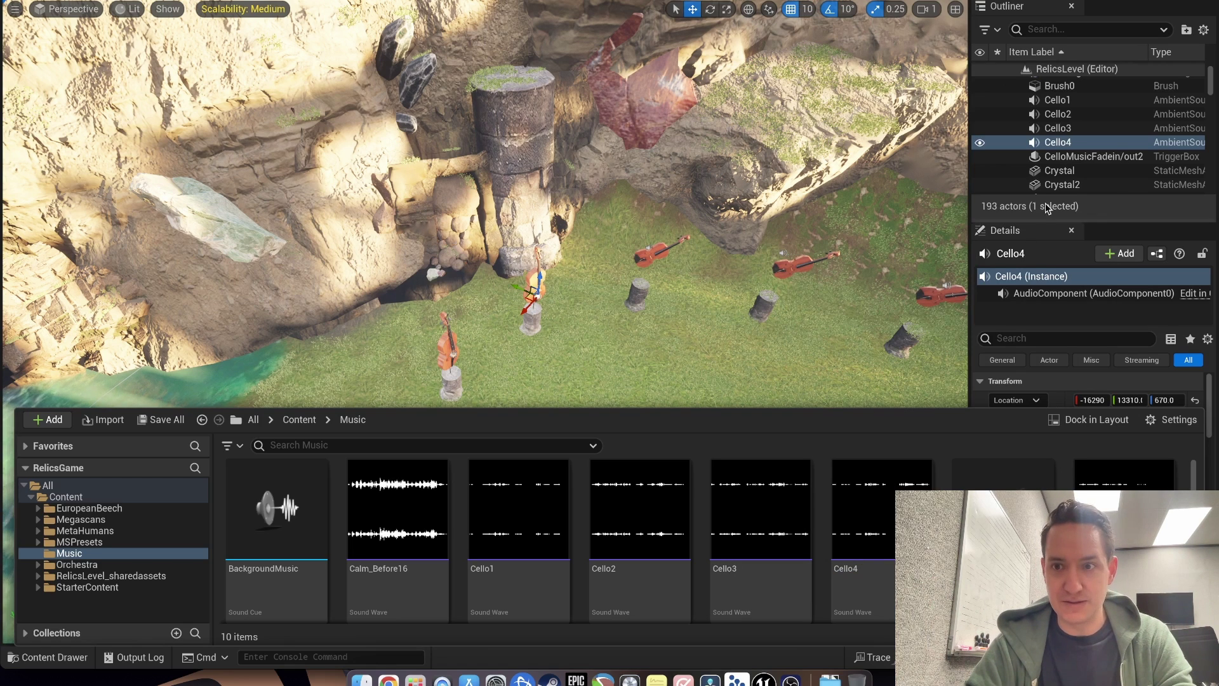
pyautogui.click(1057, 129)
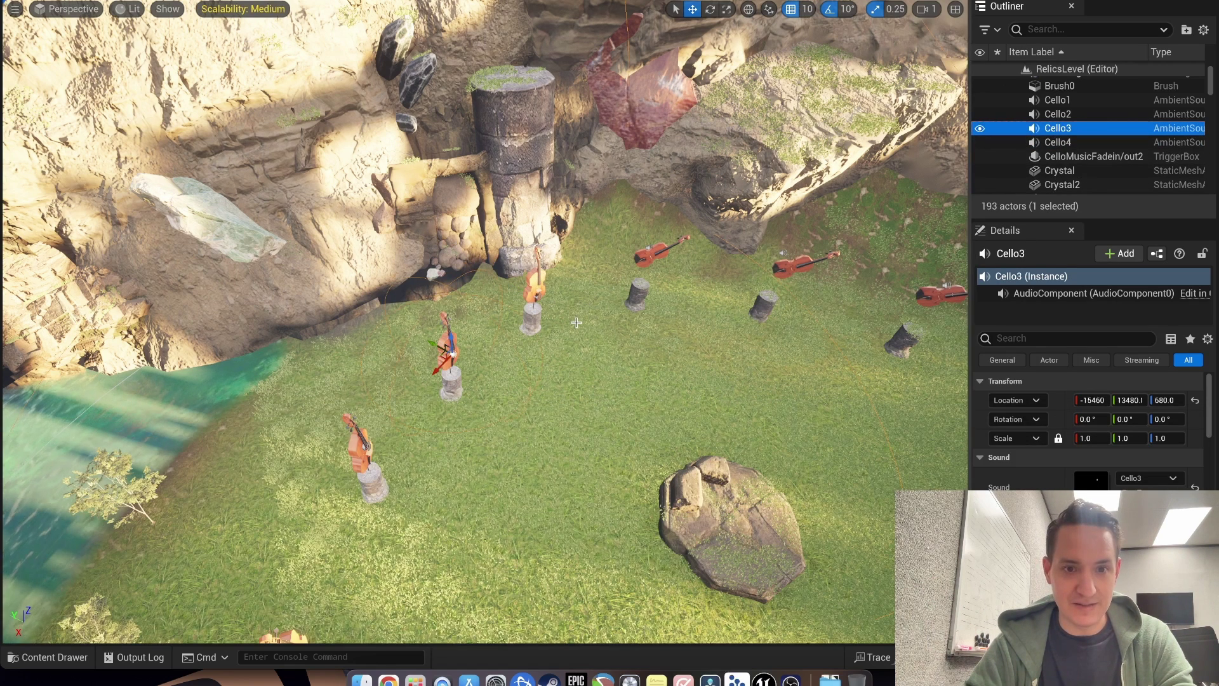
# Step: Switch the viewport to Unlit to inspect the attenuation spheres, and select Cello4
pyautogui.click(127, 9)
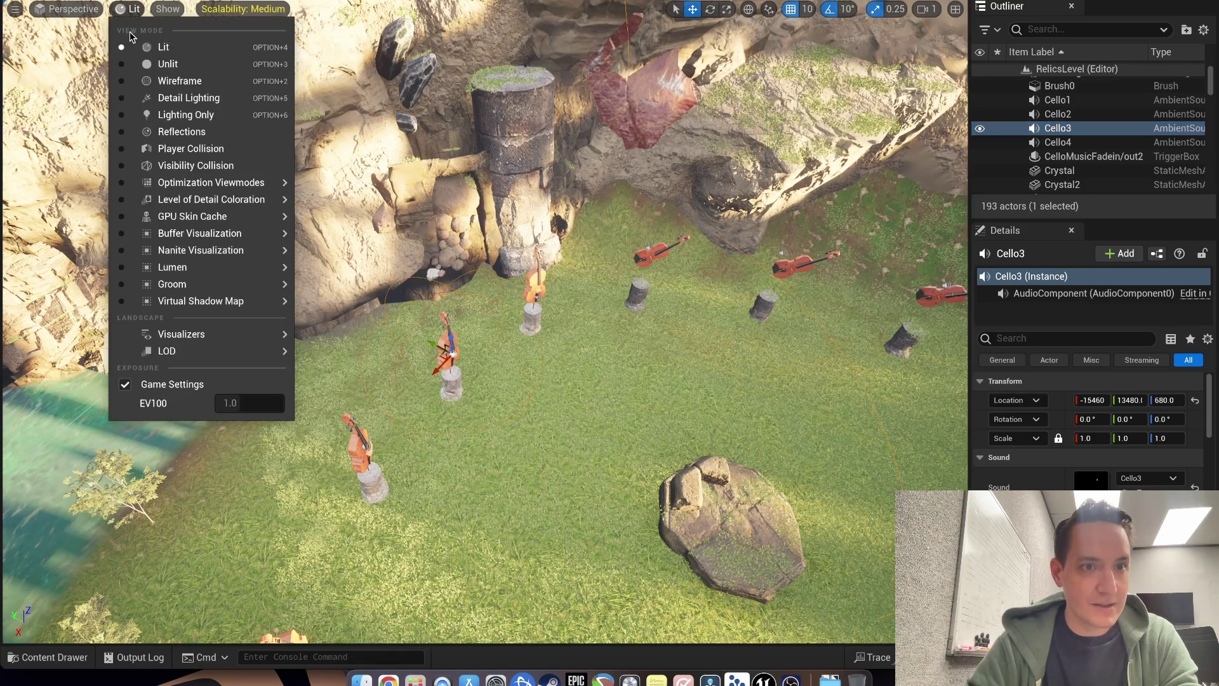
pyautogui.click(132, 64)
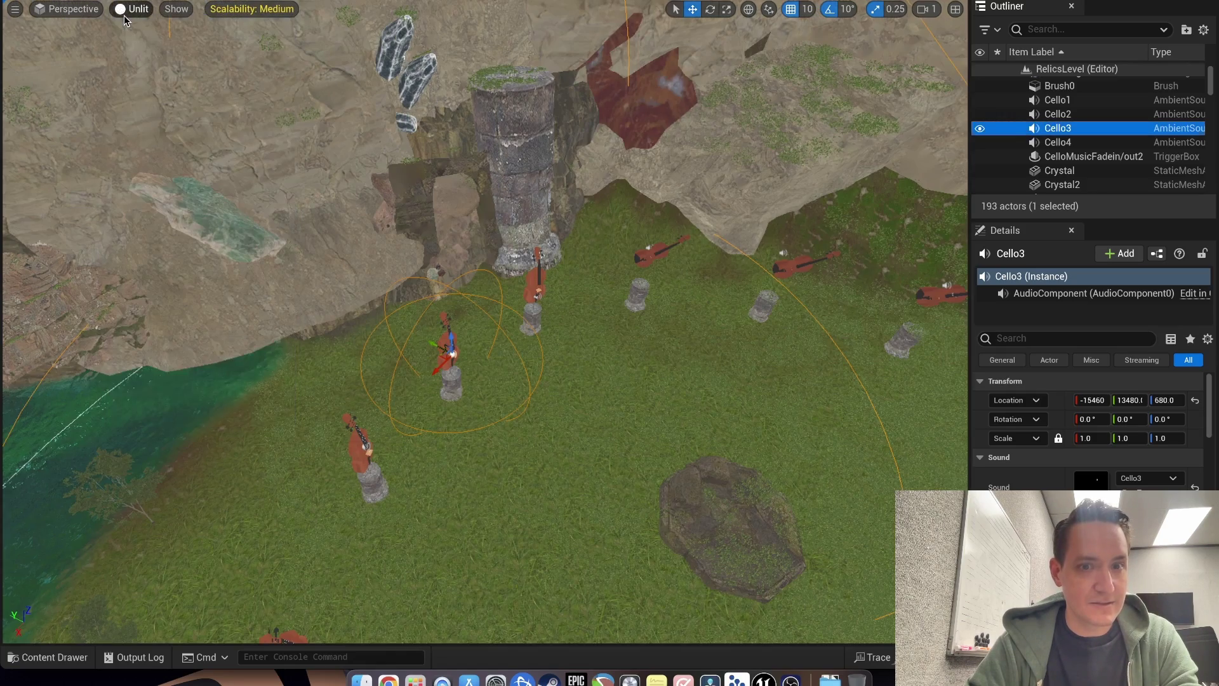
pyautogui.moveTo(386, 288); pyautogui.dragTo(438, 341, button='right')
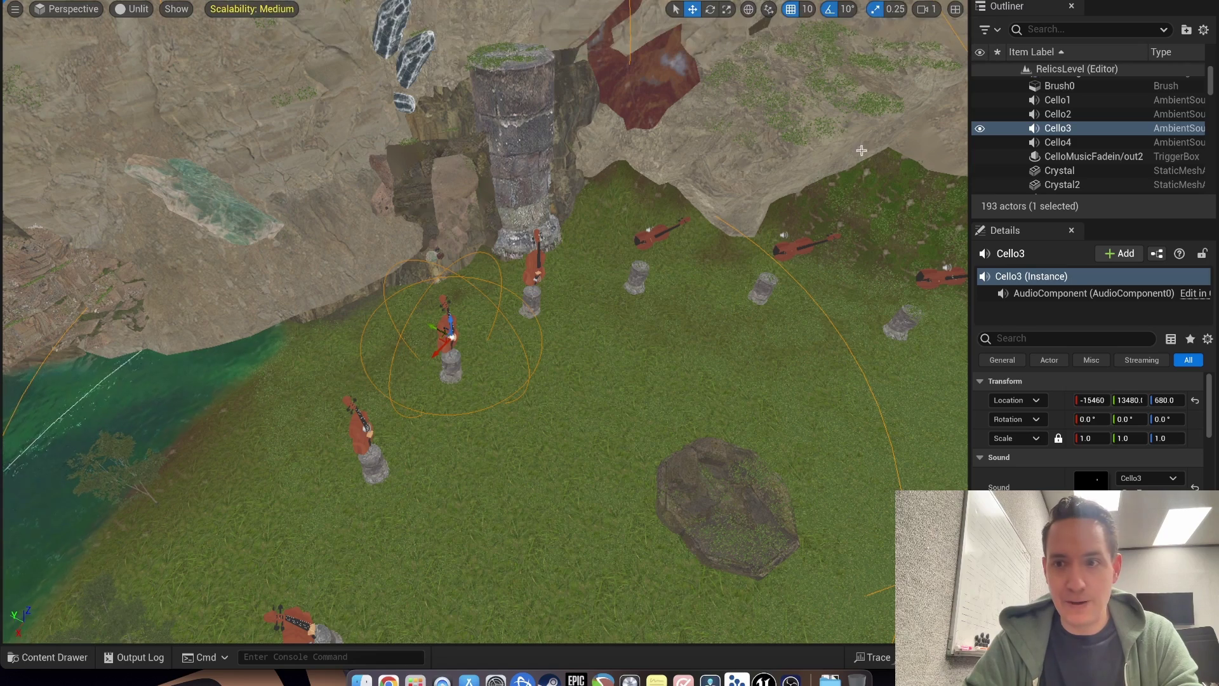
pyautogui.click(1051, 146)
# Step: Return the viewport to Lit and reopen the Music folder's sound assets
pyautogui.click(144, 11)
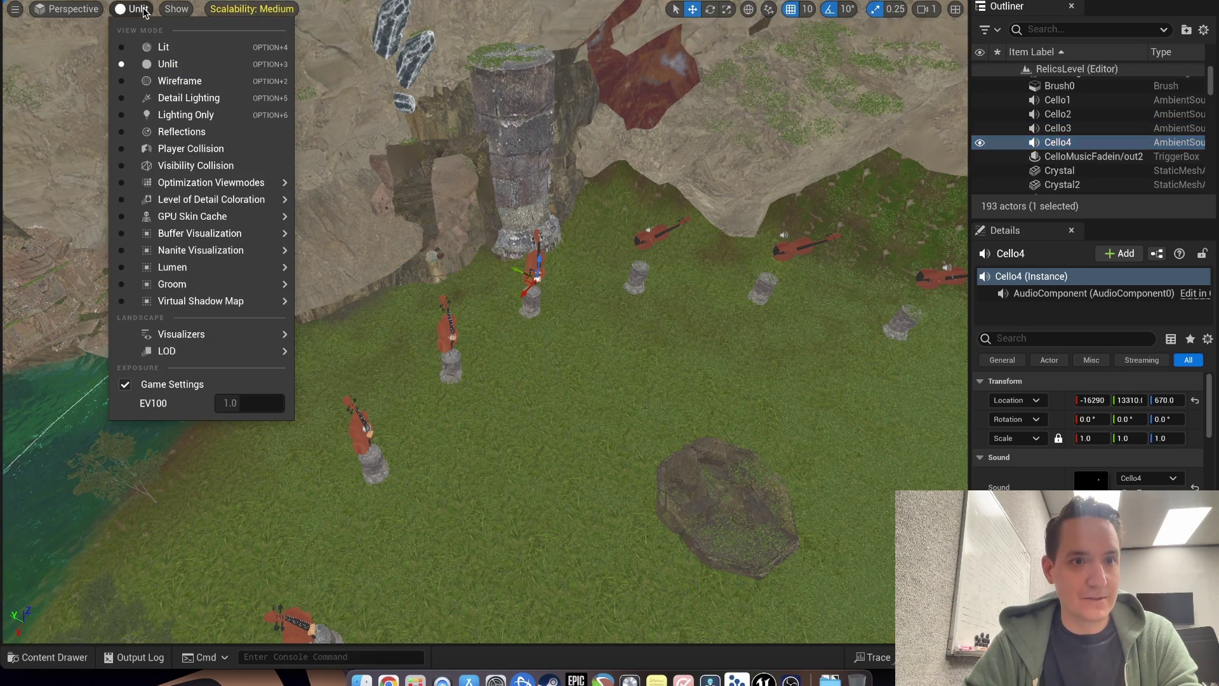
pyautogui.click(156, 46)
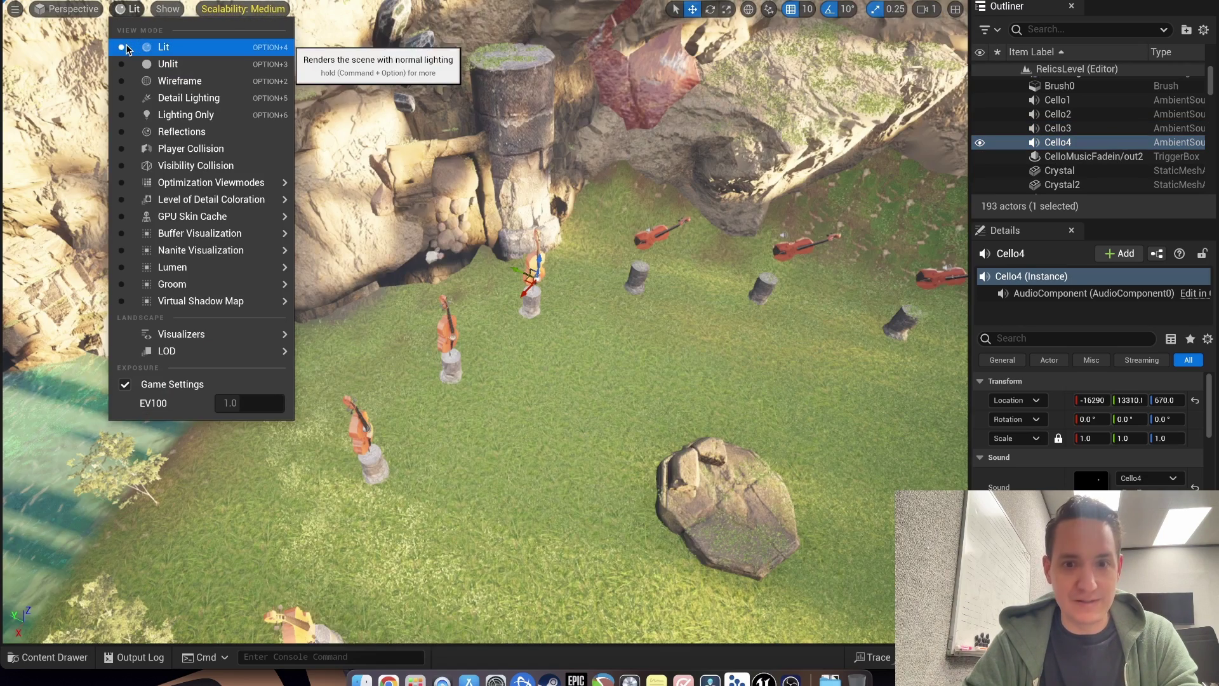
pyautogui.click(124, 11)
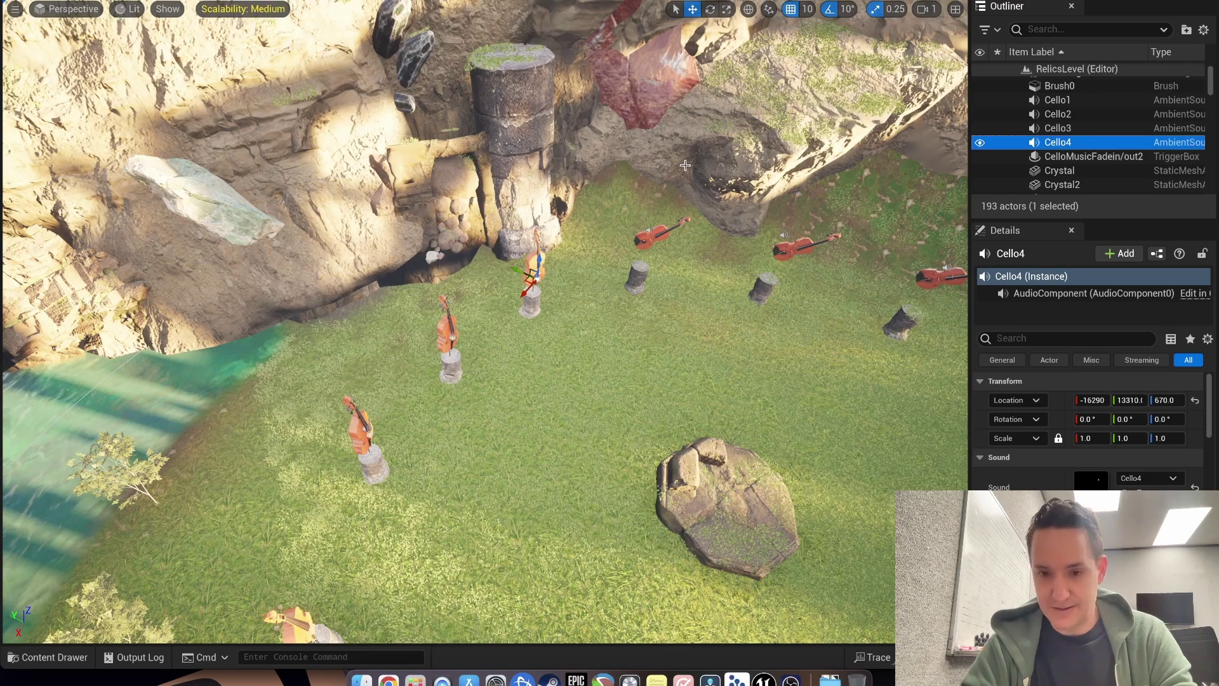
pyautogui.click(61, 658)
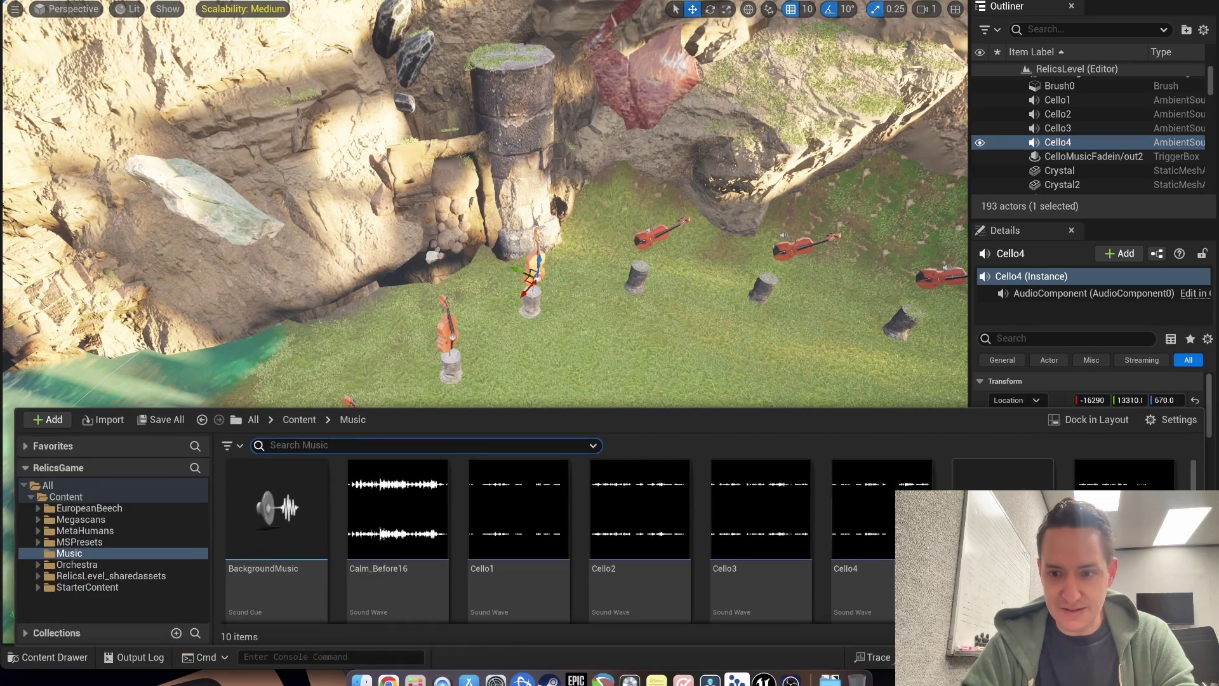
# Step: In the Cello4 SoundWave editor, set Virtualization Mode to Play when Silent, save, and close it
pyautogui.doubleClick(864, 571)
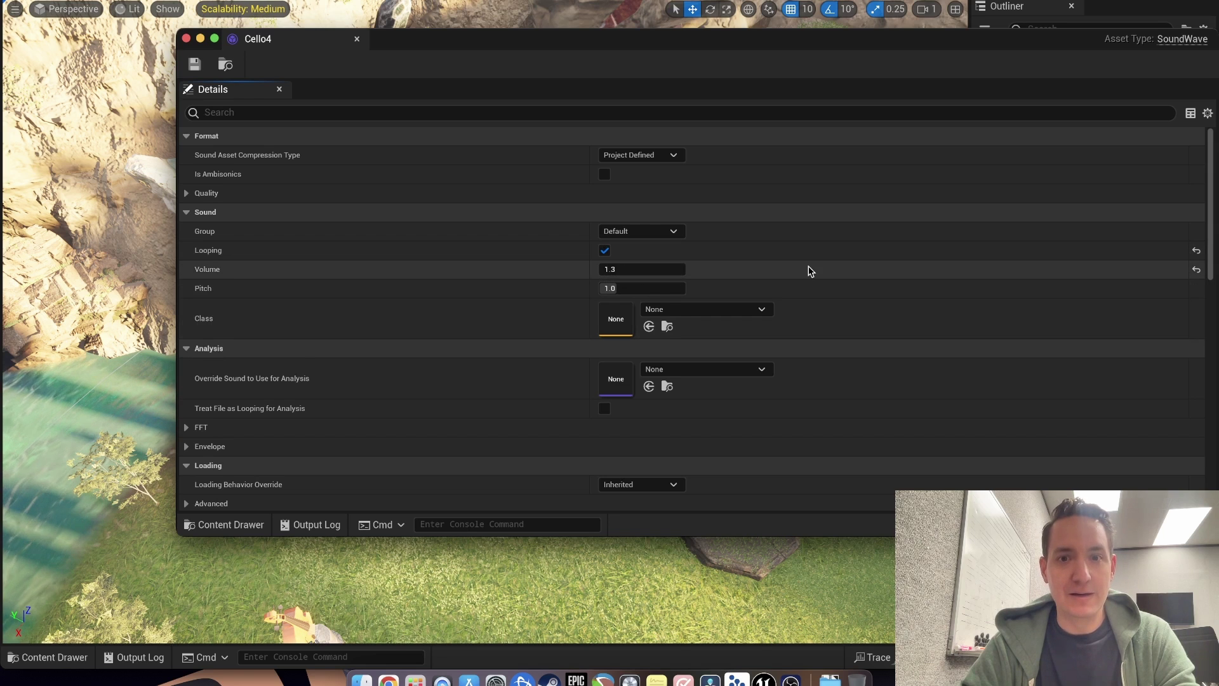
pyautogui.scroll(-15, 811, 271)
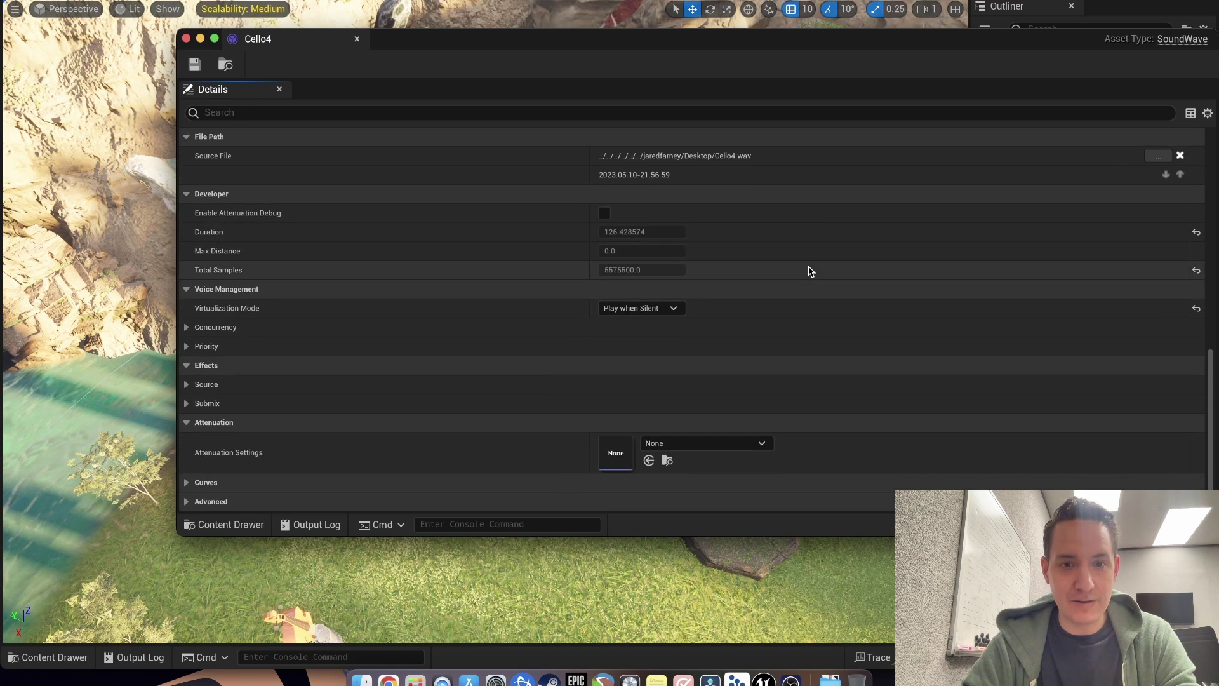
pyautogui.click(635, 309)
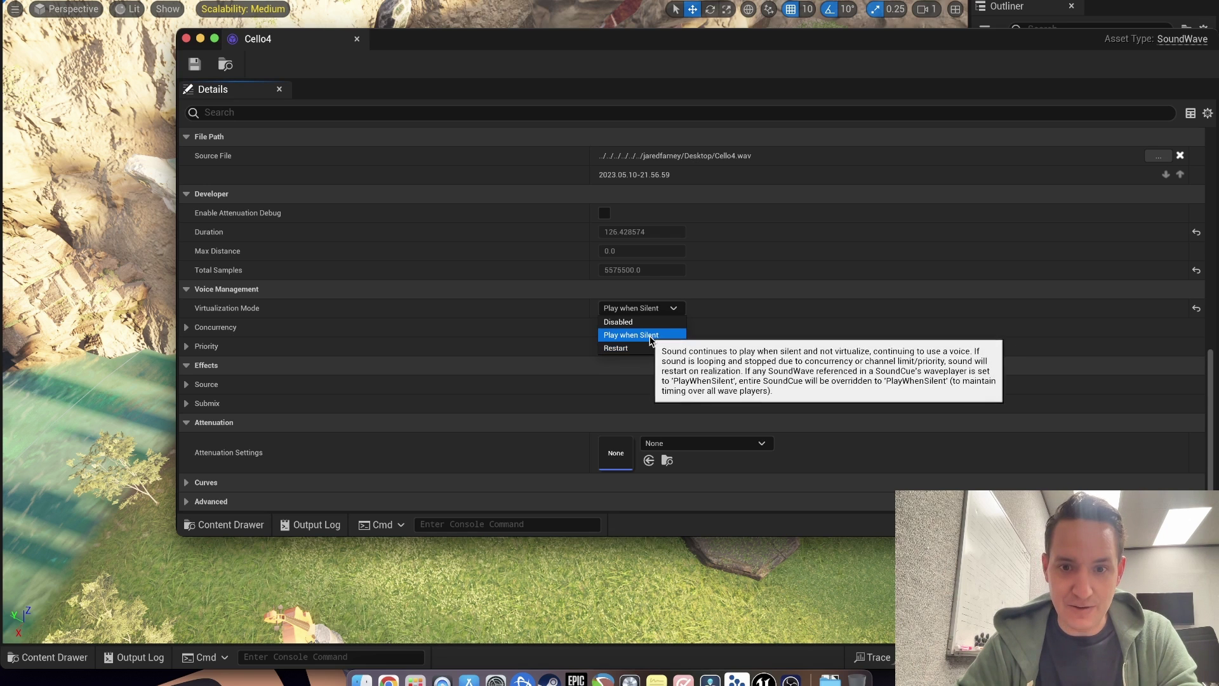
pyautogui.click(665, 78)
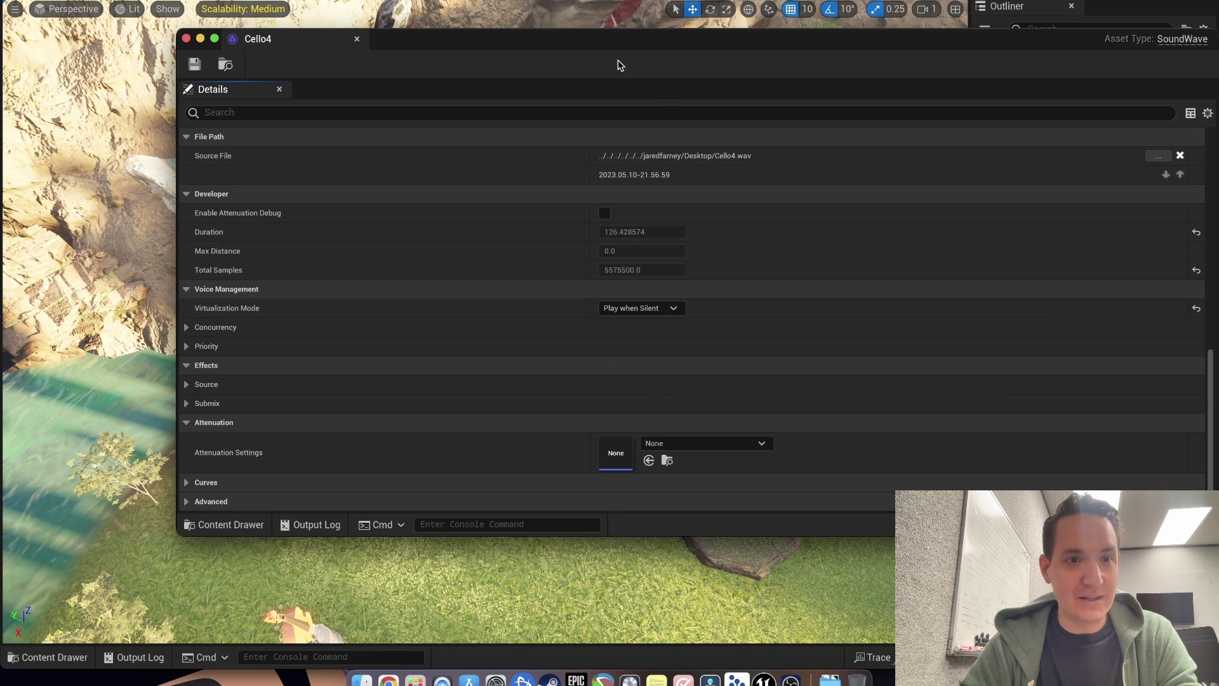
pyautogui.click(194, 64)
pyautogui.click(186, 38)
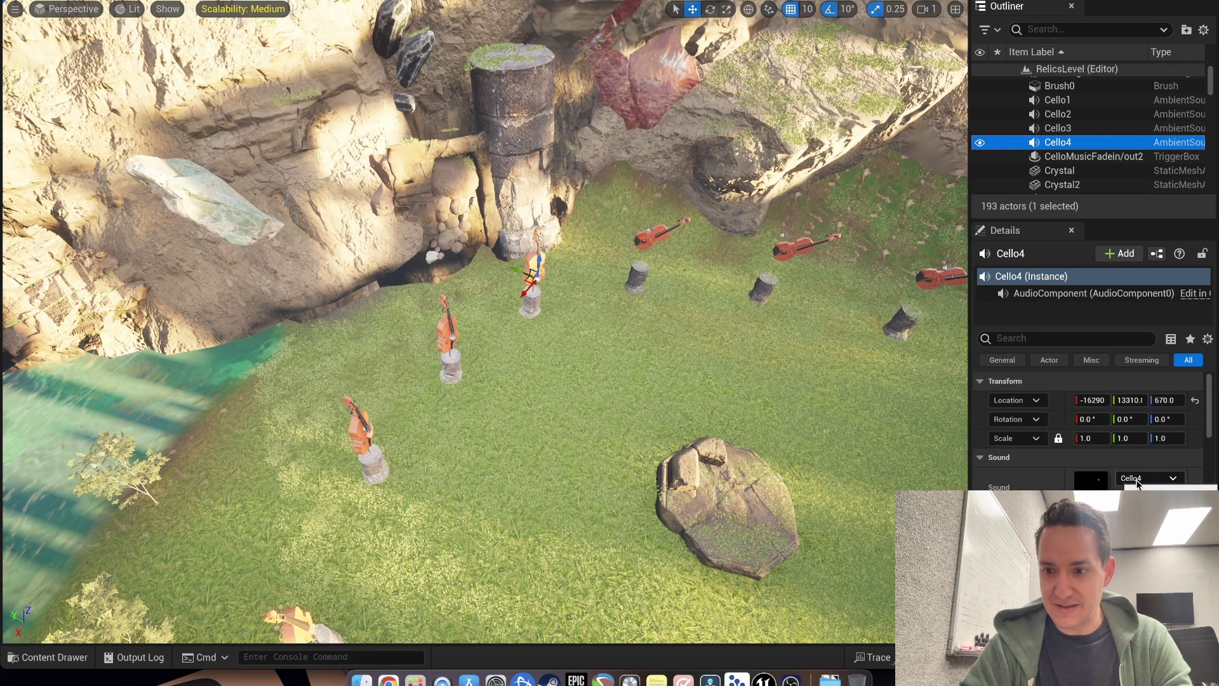
# Step: Set the Cello4 ambient sound's Attenuation Settings to CelloAttenuation in the Details panel
pyautogui.scroll(-3, 1058, 488)
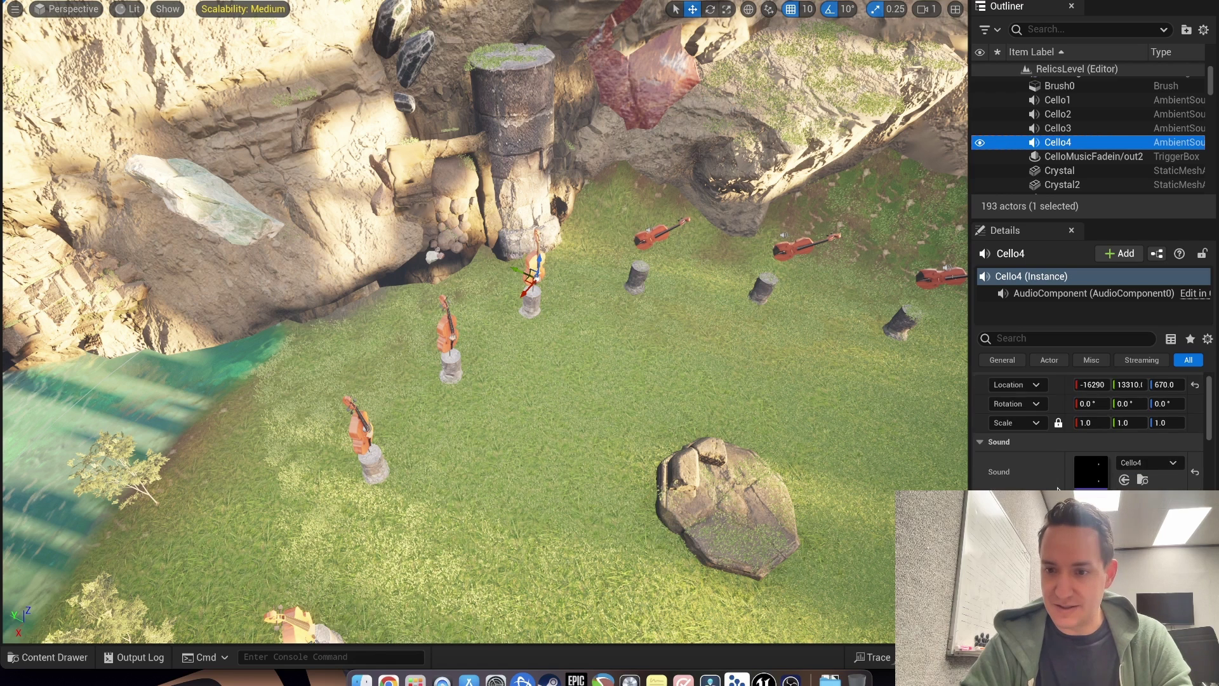
pyautogui.scroll(-2, 1058, 488)
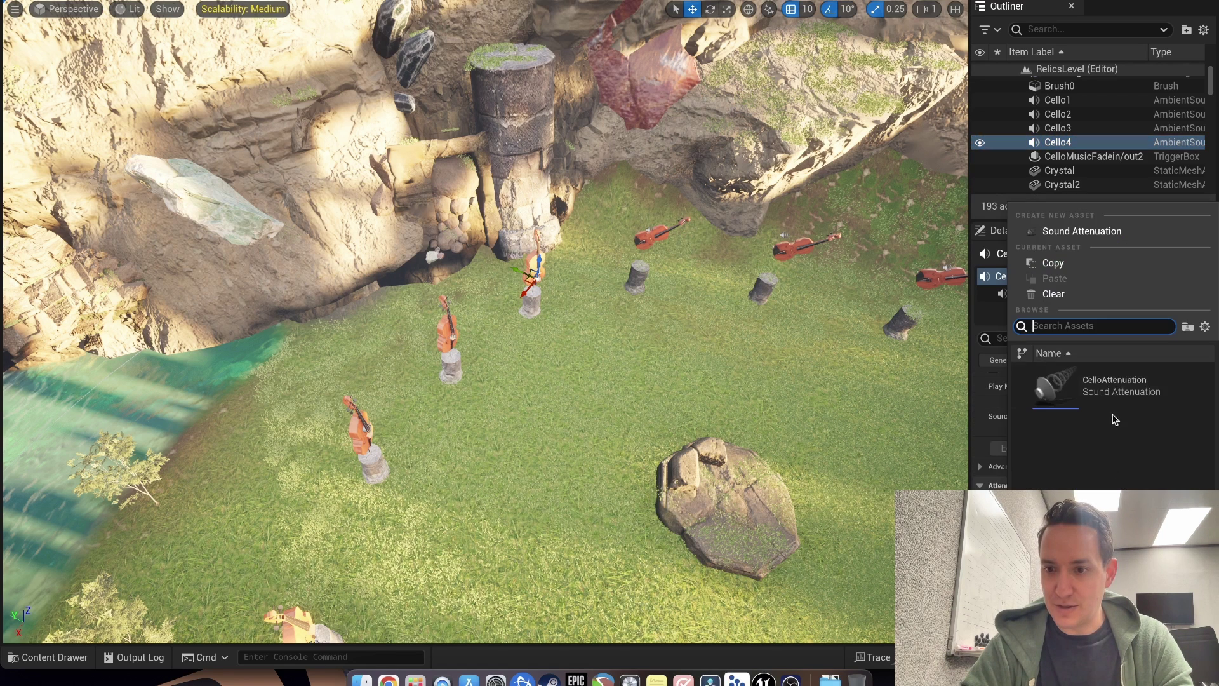
pyautogui.click(1115, 386)
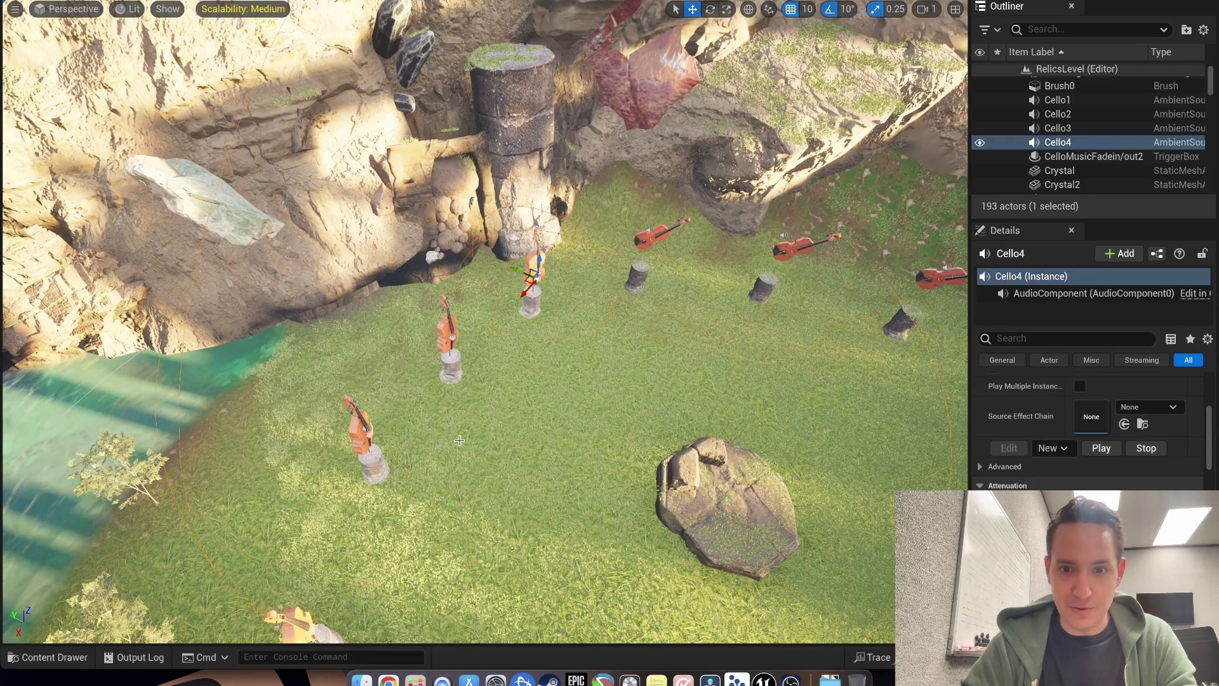
pyautogui.moveTo(459, 440); pyautogui.dragTo(502, 440, button='right')
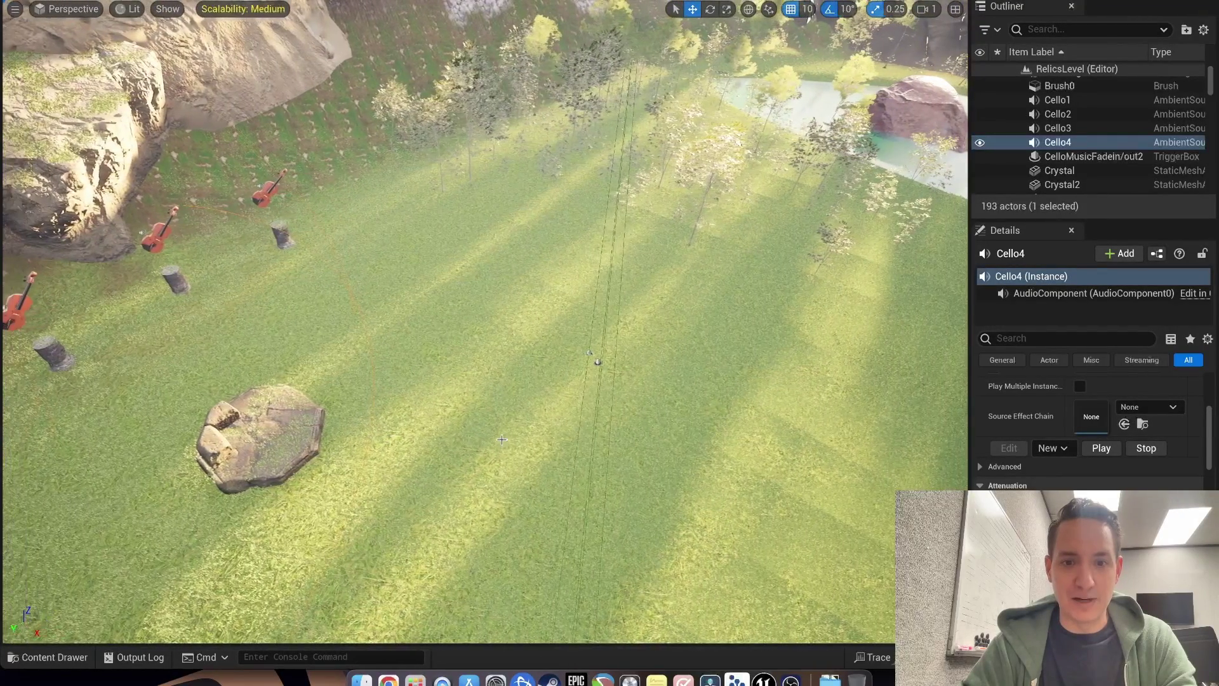
# Step: Add an On Actor Begin Overlap event for the CelloMusicFadein/out2 trigger box
pyautogui.click(1105, 157)
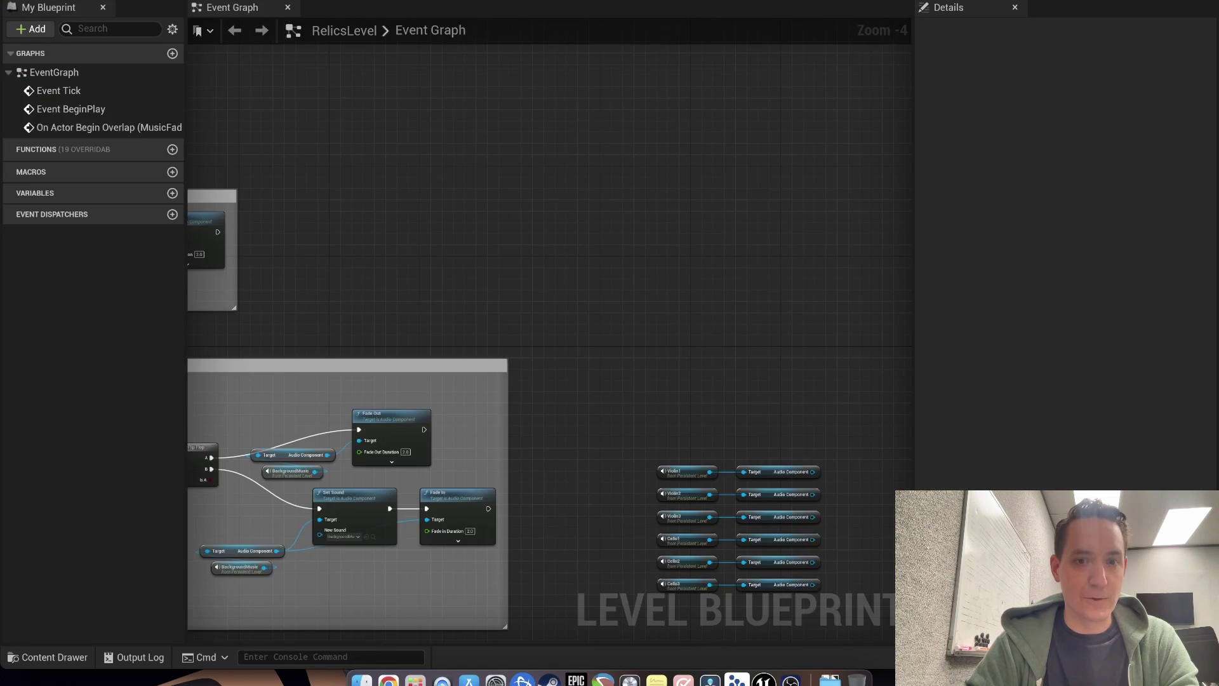
pyautogui.moveTo(499, 234); pyautogui.dragTo(512, 279, button='right')
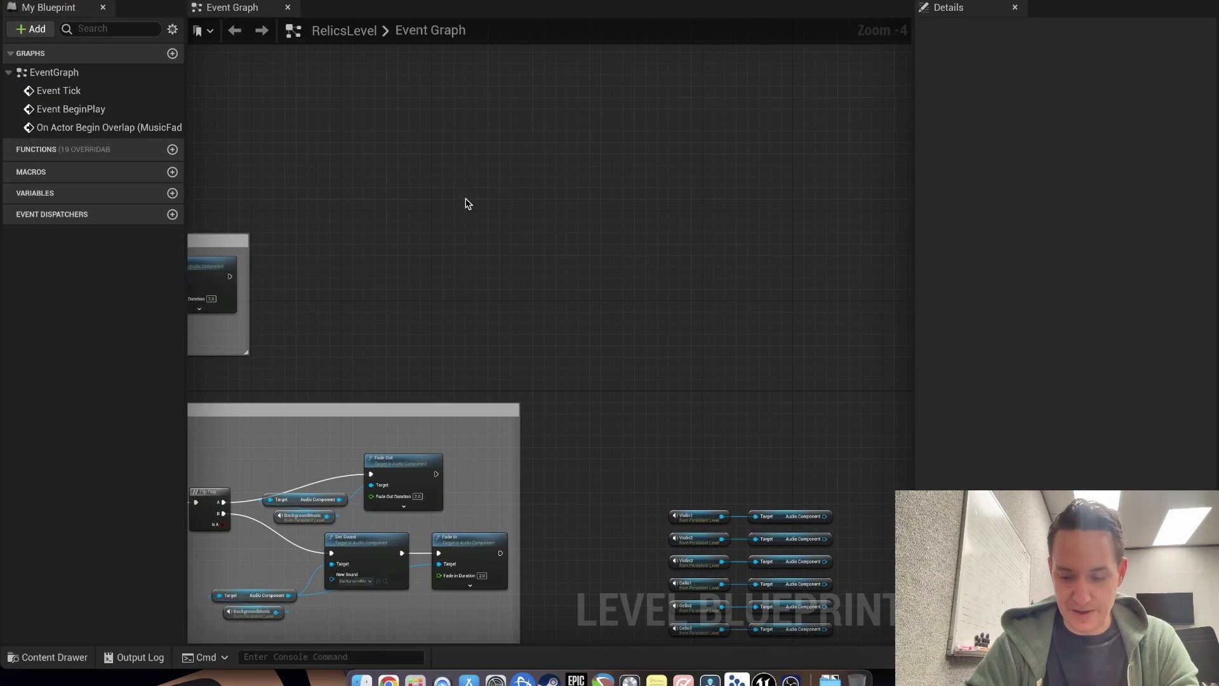
pyautogui.rightClick(447, 185)
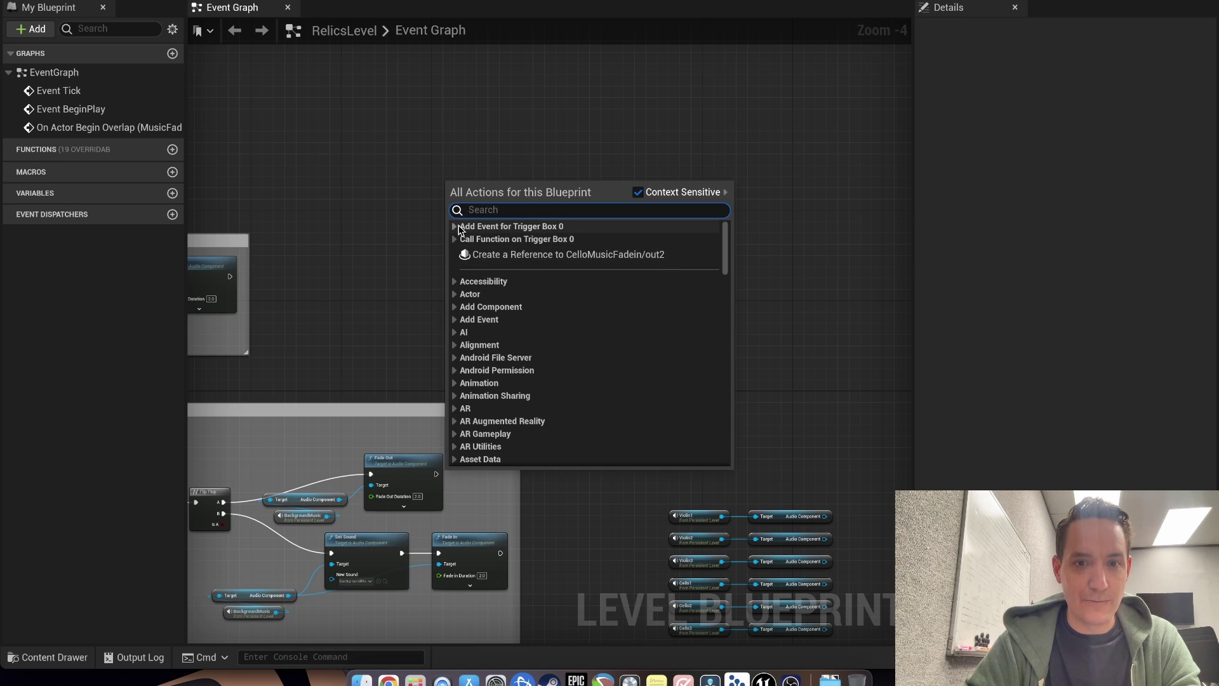
pyautogui.click(455, 227)
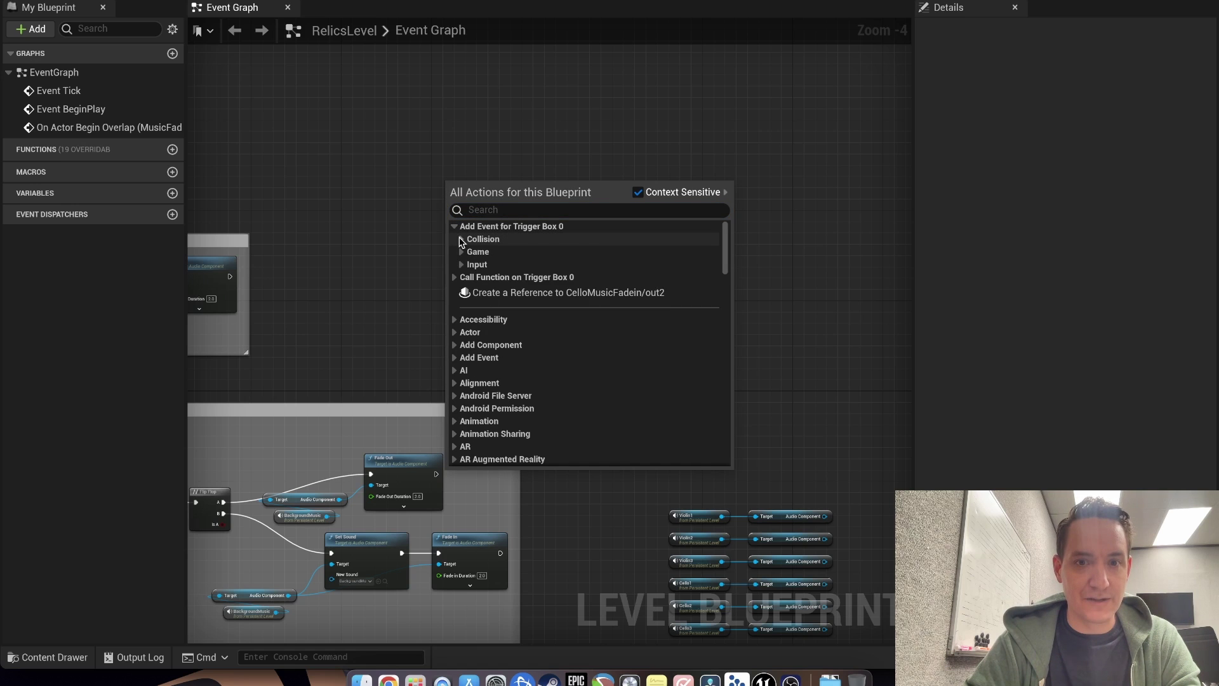
pyautogui.click(460, 239)
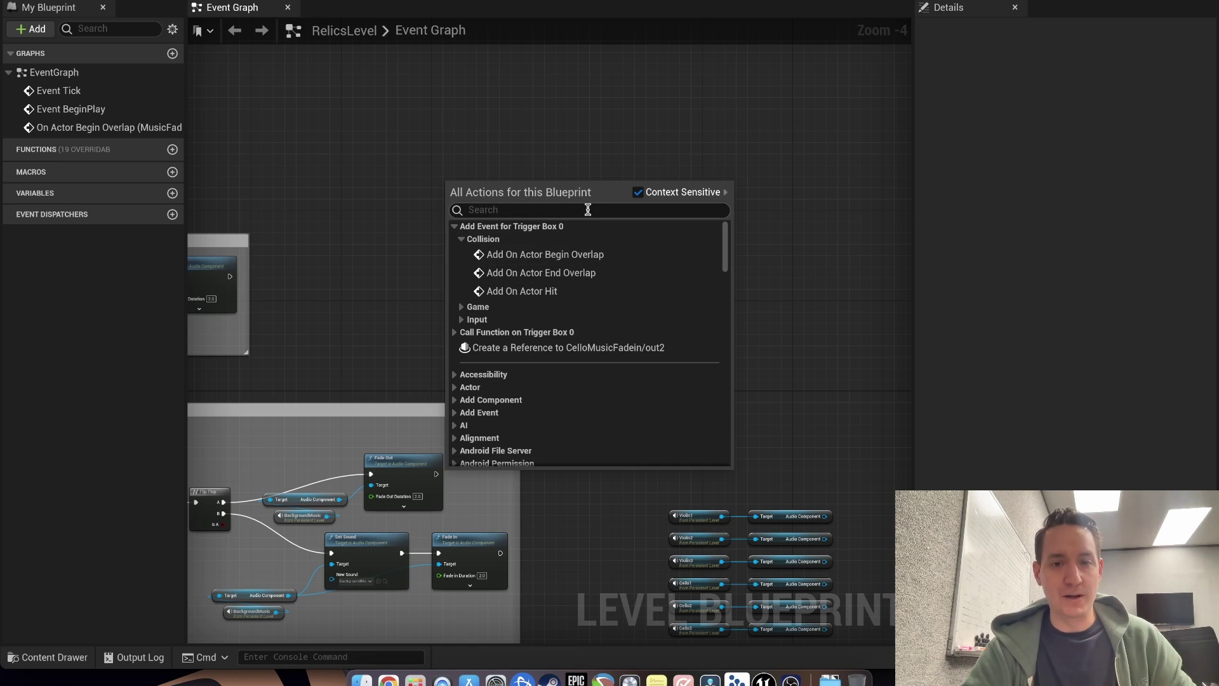
pyautogui.click(568, 255)
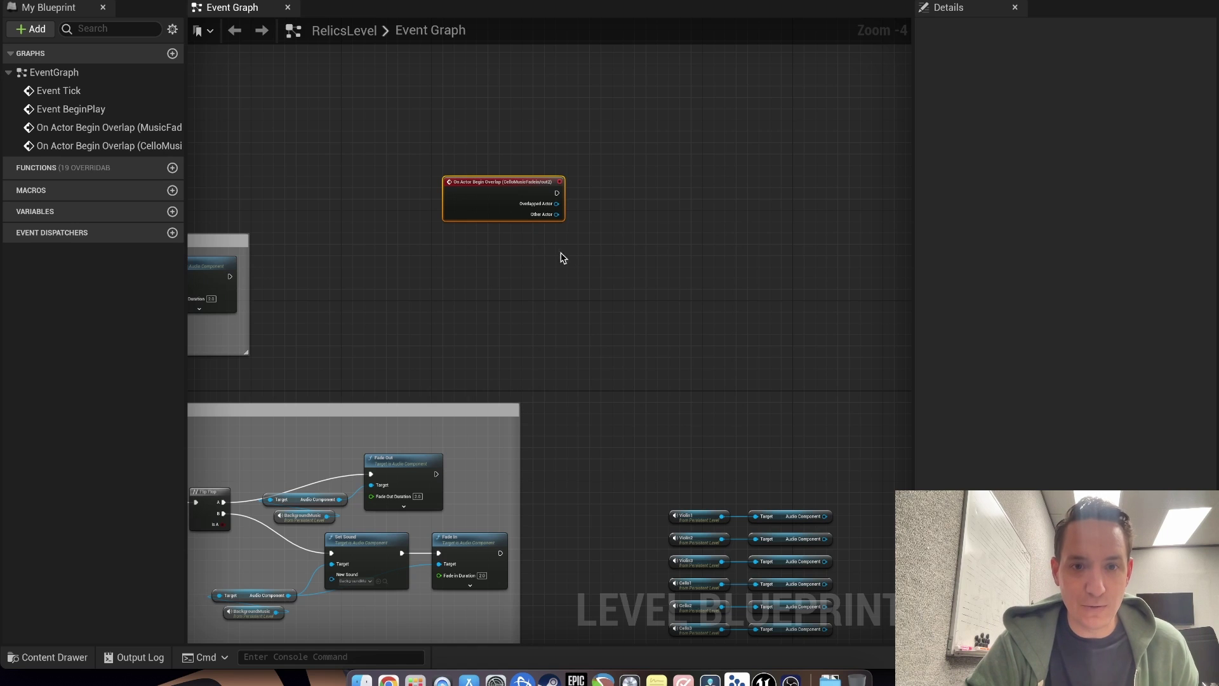
# Step: Add Get Player Pawn and an Equal node comparing it with the Overlapped Actor
pyautogui.rightClick(487, 257)
pyautogui.write('get pla')
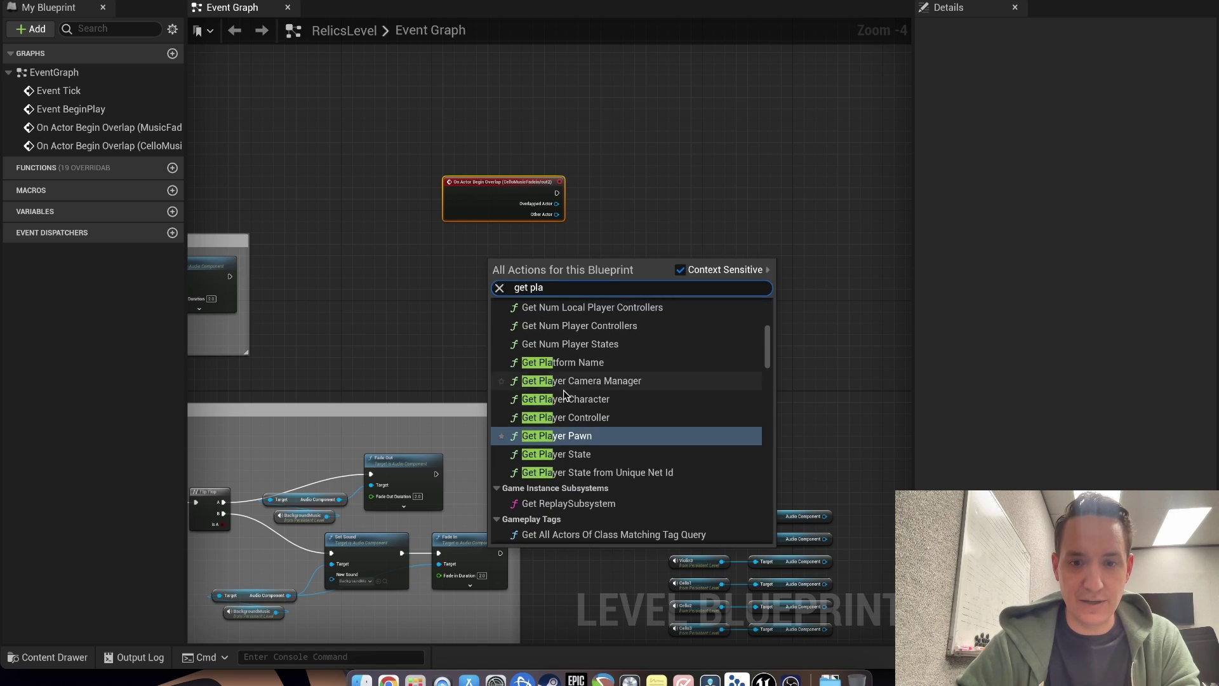
pyautogui.click(559, 436)
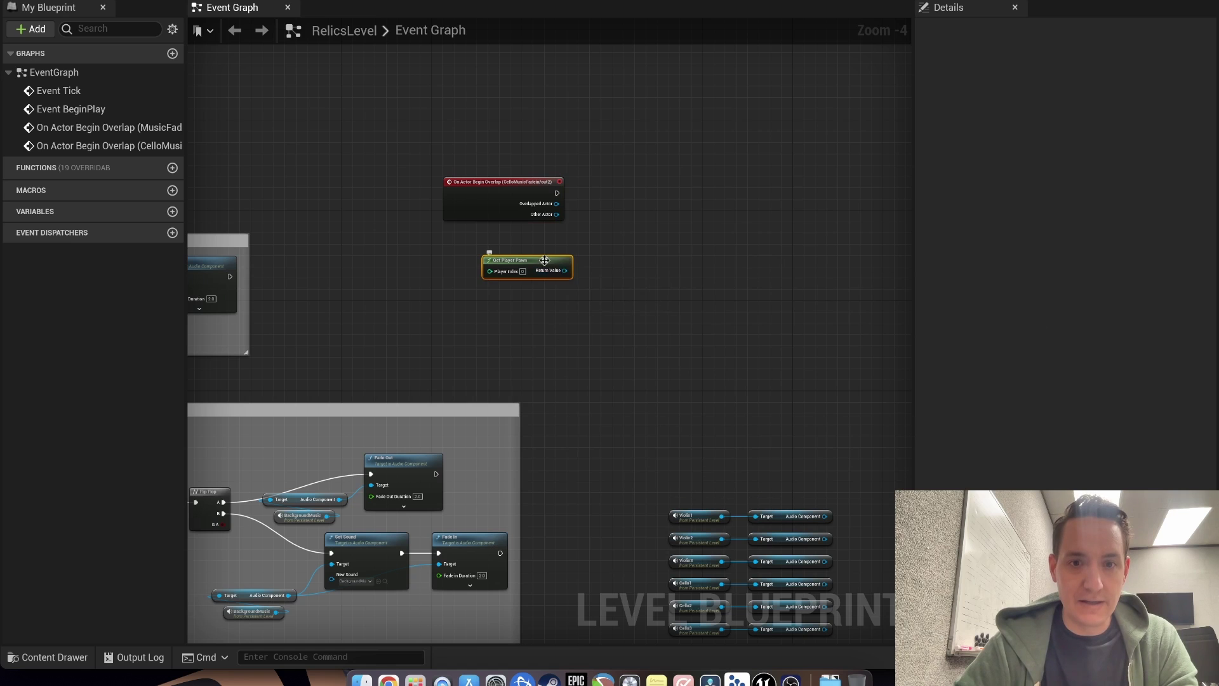
pyautogui.moveTo(561, 277); pyautogui.dragTo(550, 260)
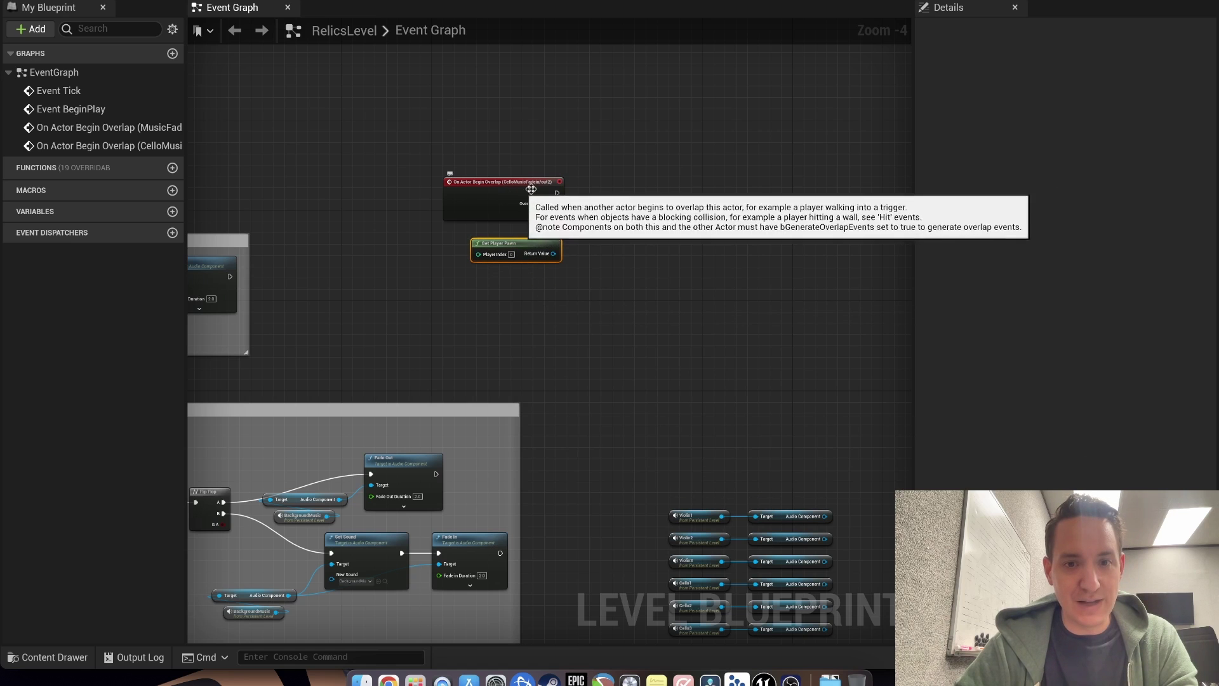
pyautogui.rightClick(593, 234)
pyautogui.write('ual')
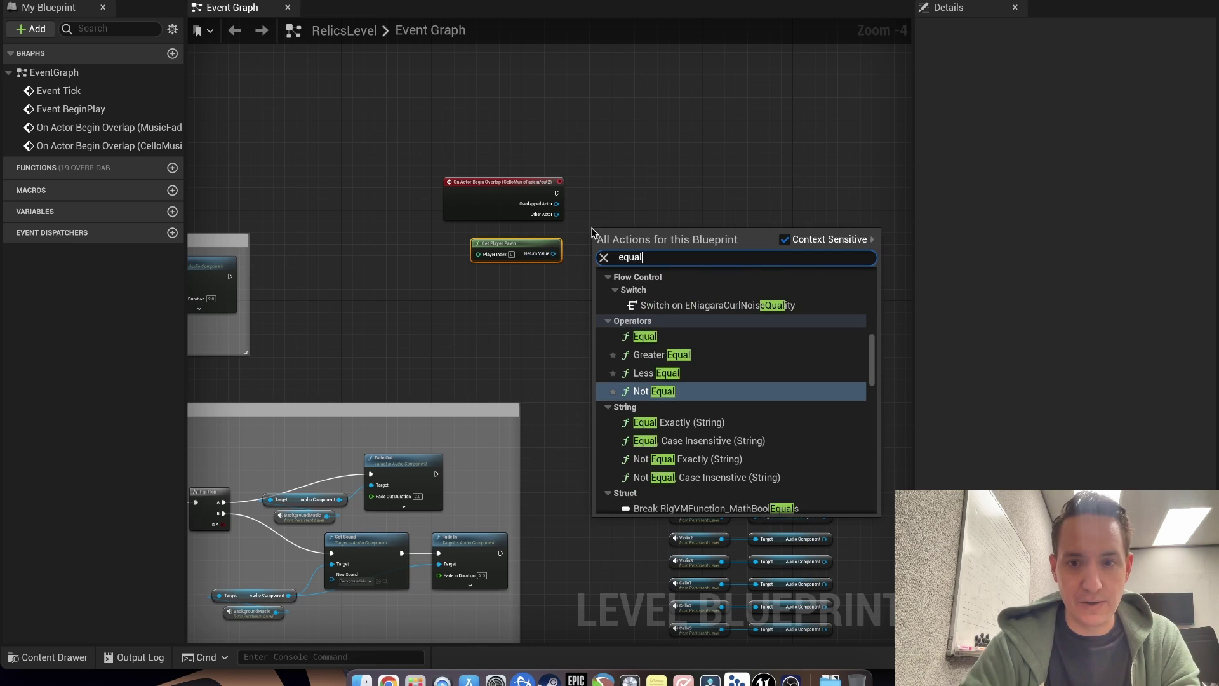
pyautogui.click(645, 336)
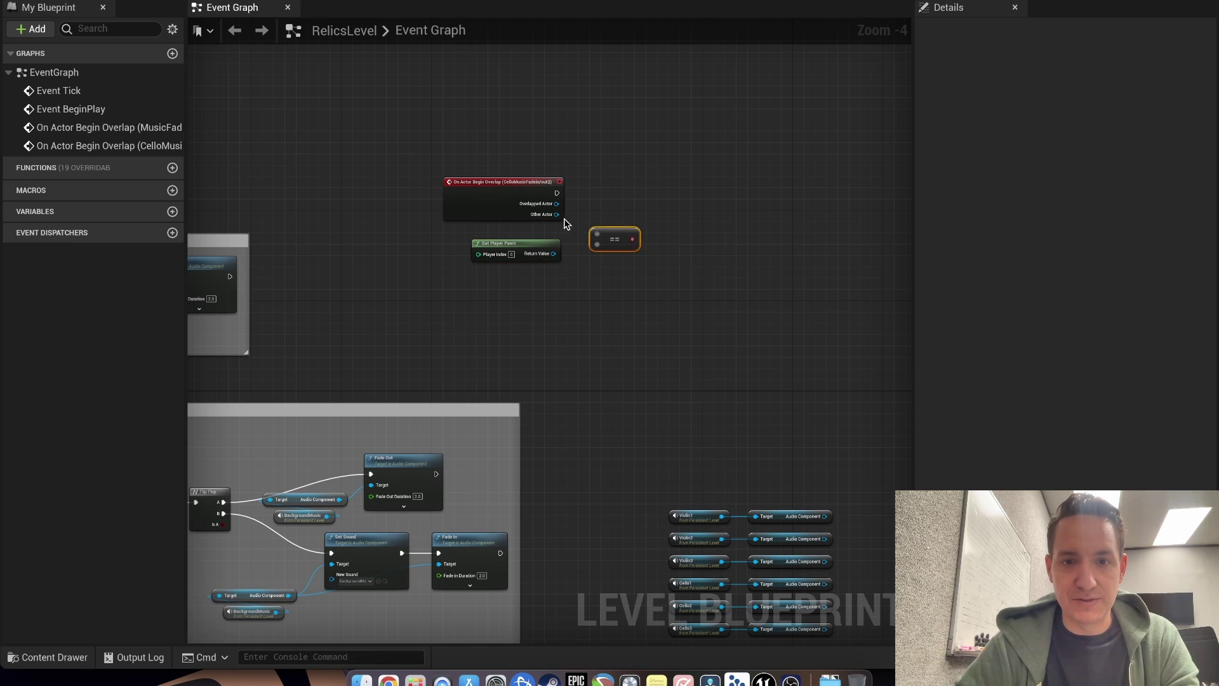
pyautogui.moveTo(556, 203); pyautogui.dragTo(675, 234)
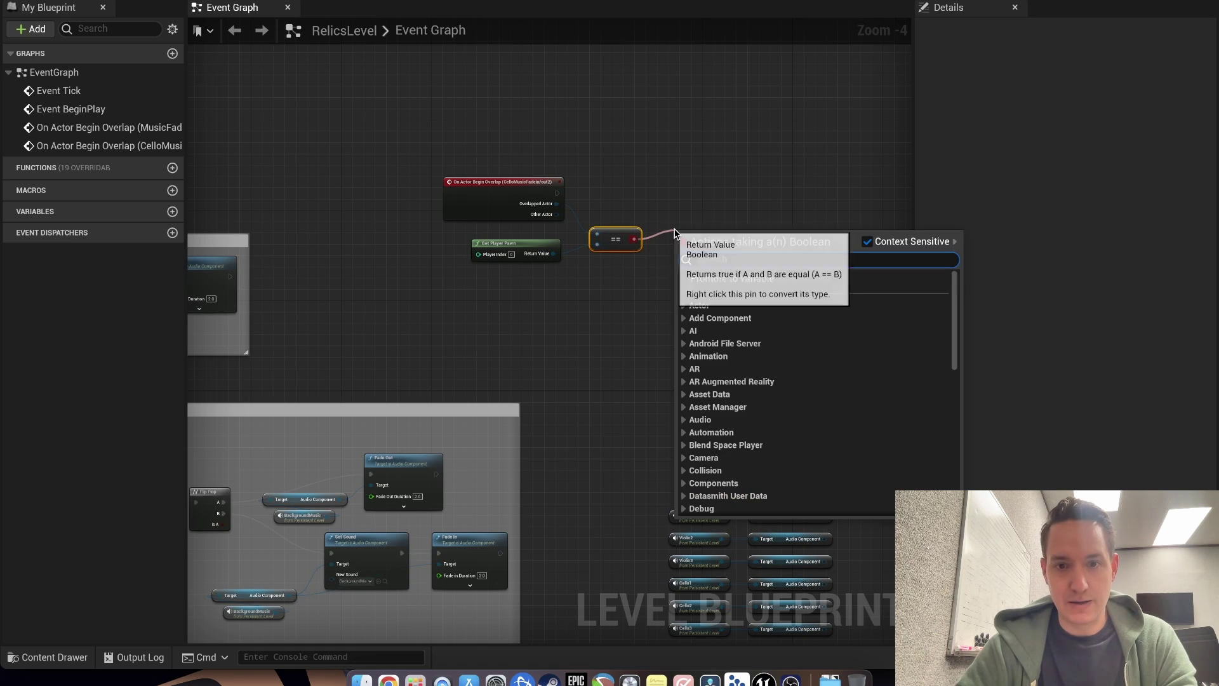
# Step: Add a Do Once node after the player comparison and select the Cello4 sound
pyautogui.write('do once')
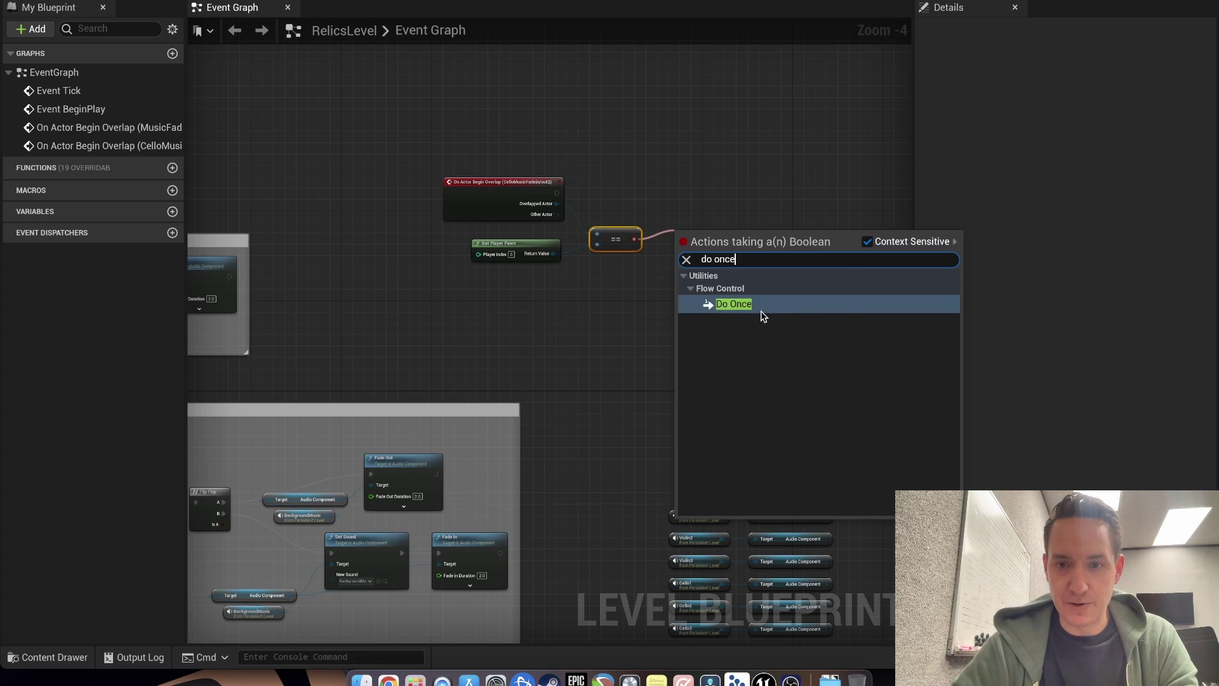
pyautogui.click(759, 311)
pyautogui.moveTo(710, 234); pyautogui.dragTo(710, 216)
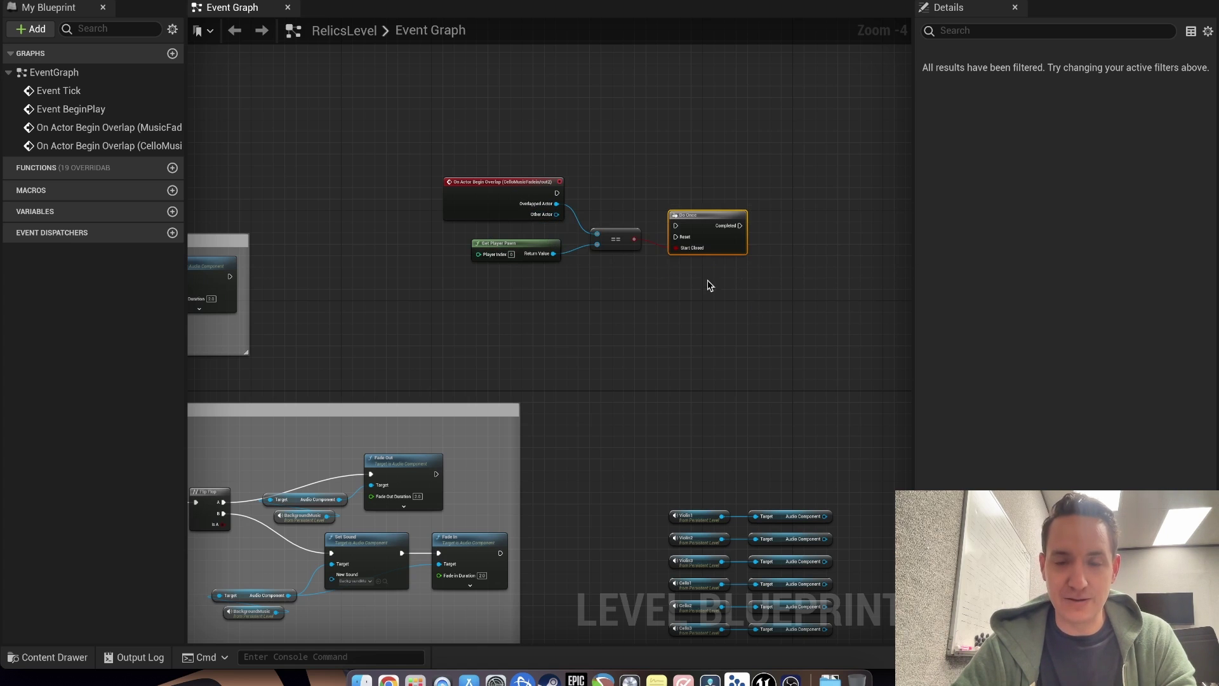
pyautogui.hscroll(3, 696, 270)
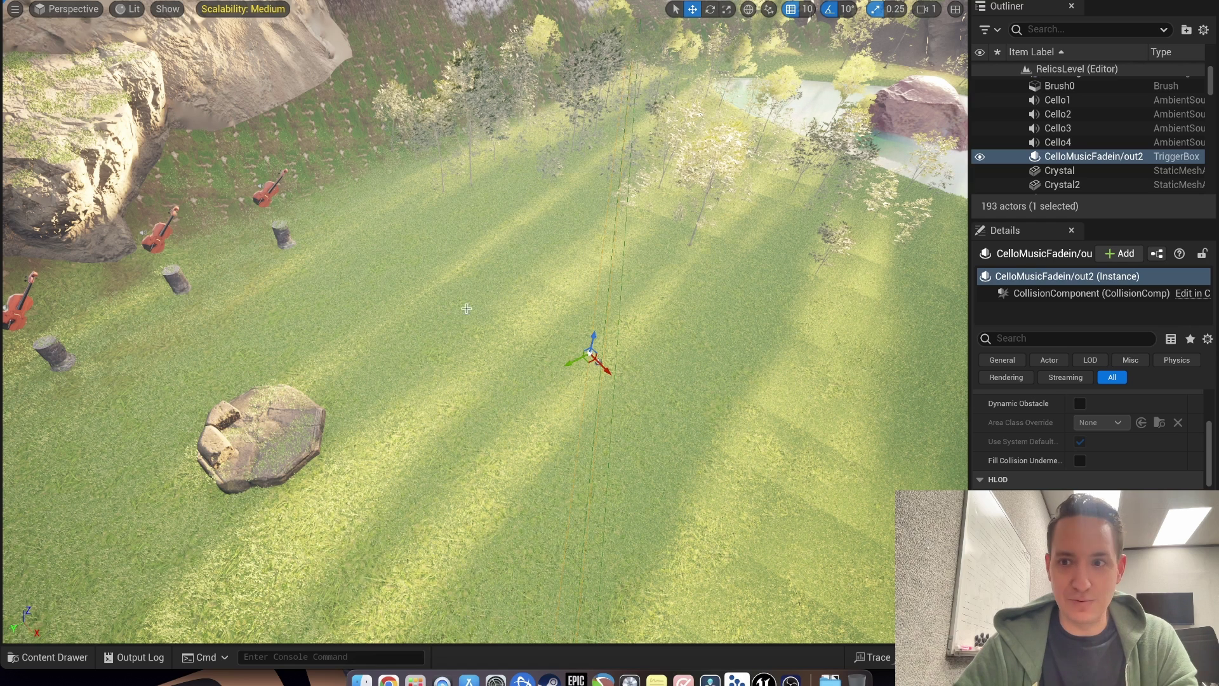
pyautogui.click(1062, 143)
pyautogui.moveTo(622, 252); pyautogui.dragTo(154, 53, button='right')
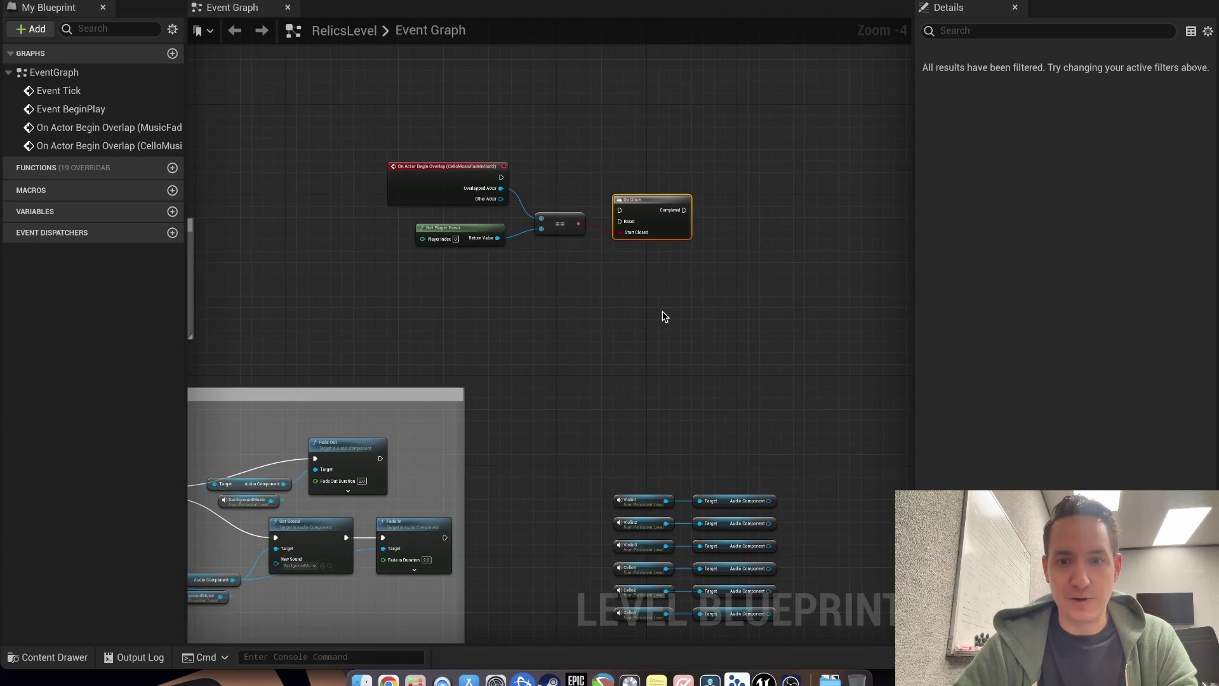
# Step: Add a Cello4 reference to the graph and get its Audio Component
pyautogui.rightClick(664, 316)
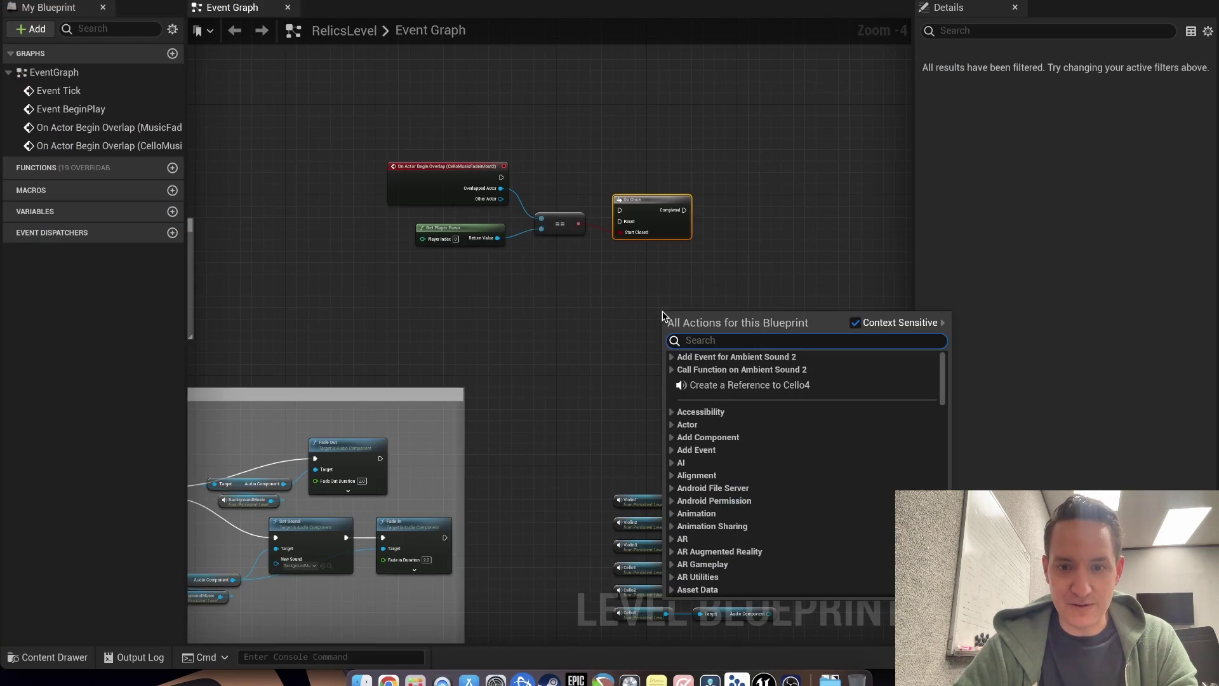
pyautogui.click(706, 385)
pyautogui.moveTo(696, 313); pyautogui.dragTo(772, 289)
pyautogui.write('audio')
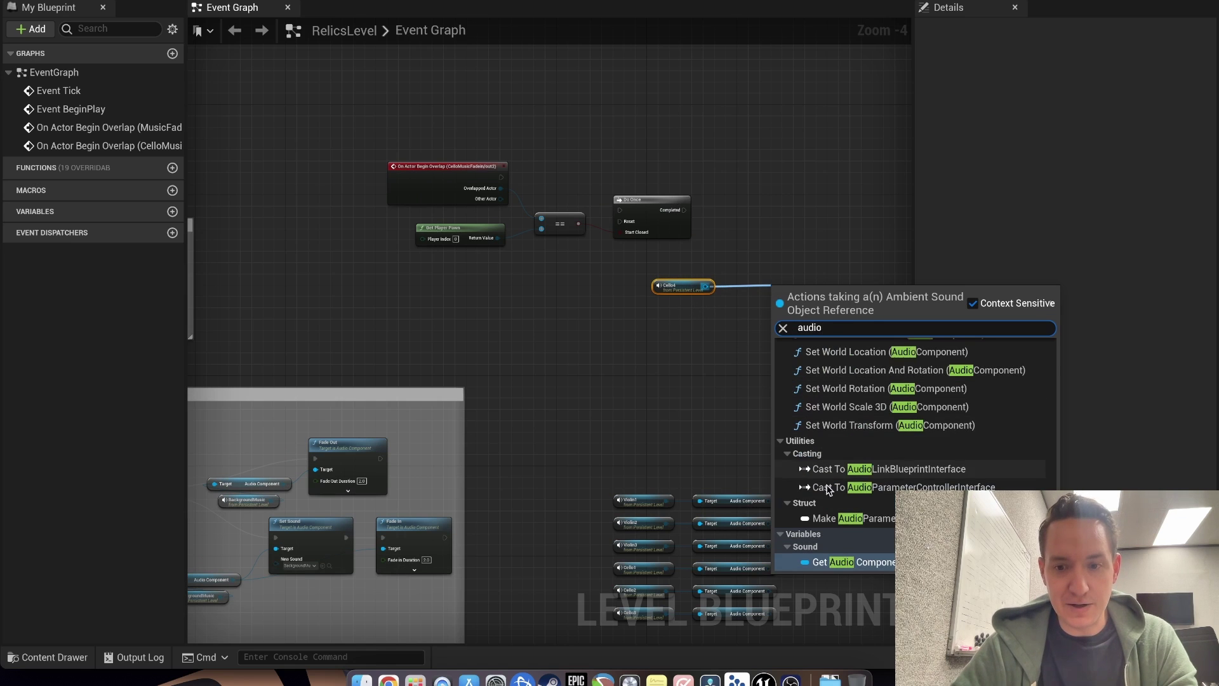
pyautogui.click(832, 562)
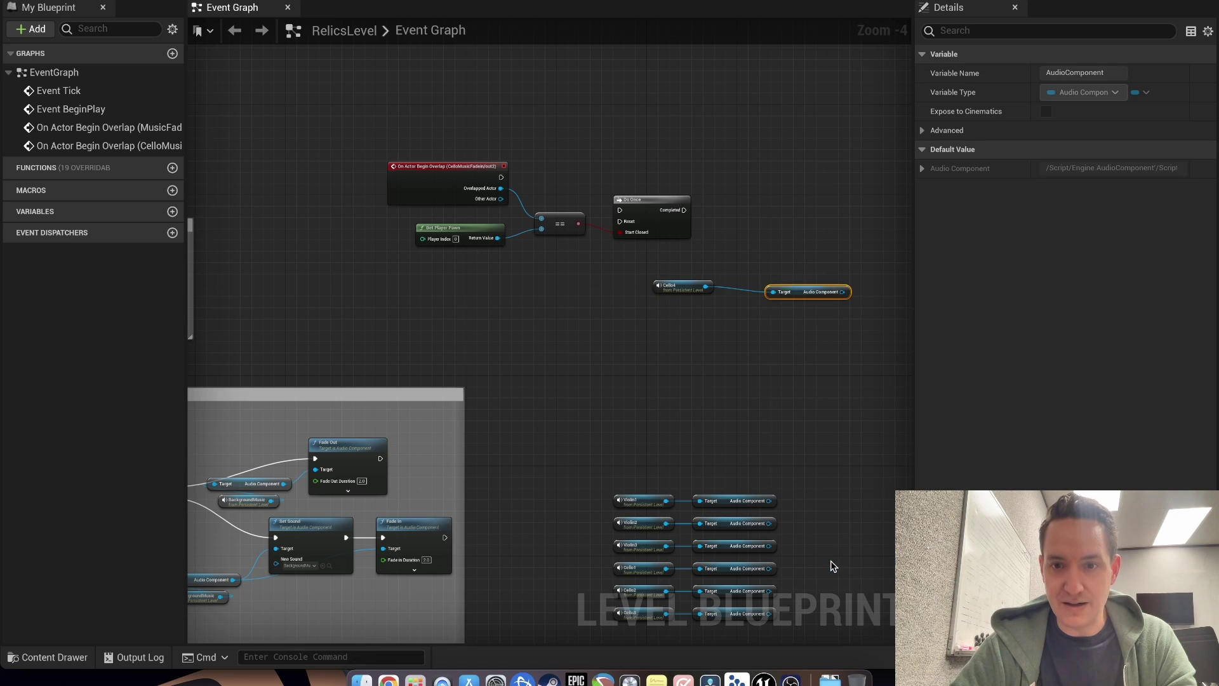
pyautogui.moveTo(786, 296); pyautogui.dragTo(811, 191)
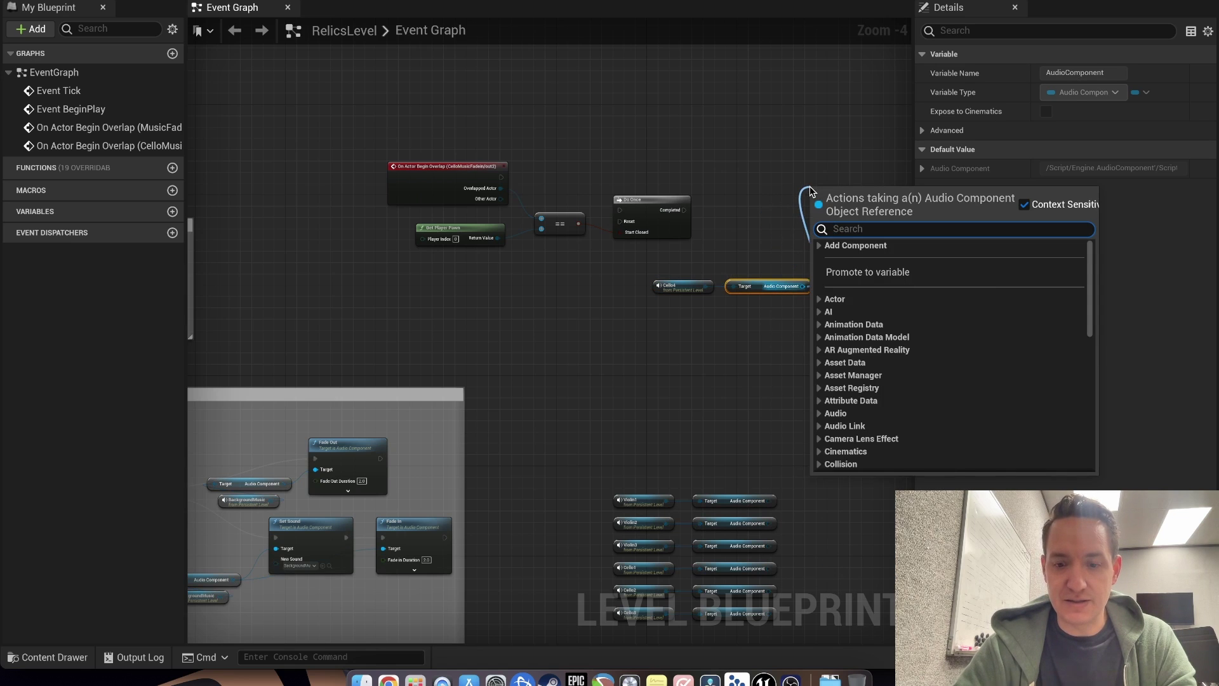
# Step: Add a Play node on the audio component, wired Overlap → Do Once → Completed → Play
pyautogui.write('play')
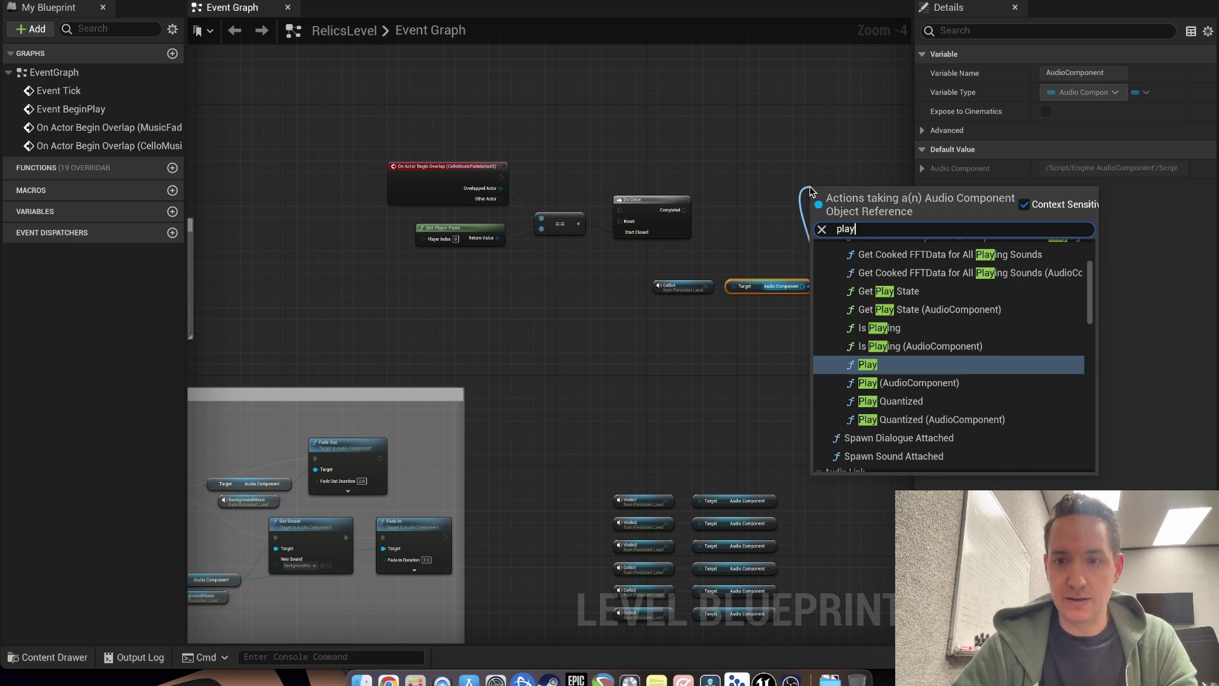
pyautogui.click(864, 366)
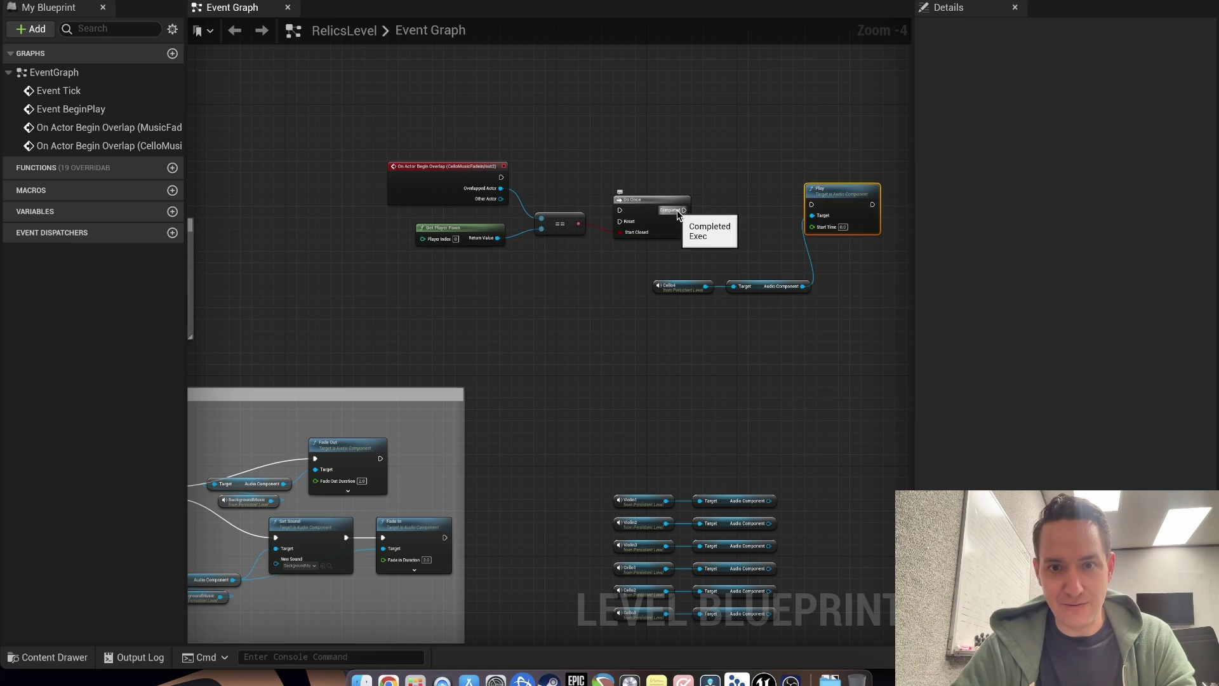
pyautogui.moveTo(684, 210); pyautogui.dragTo(811, 204)
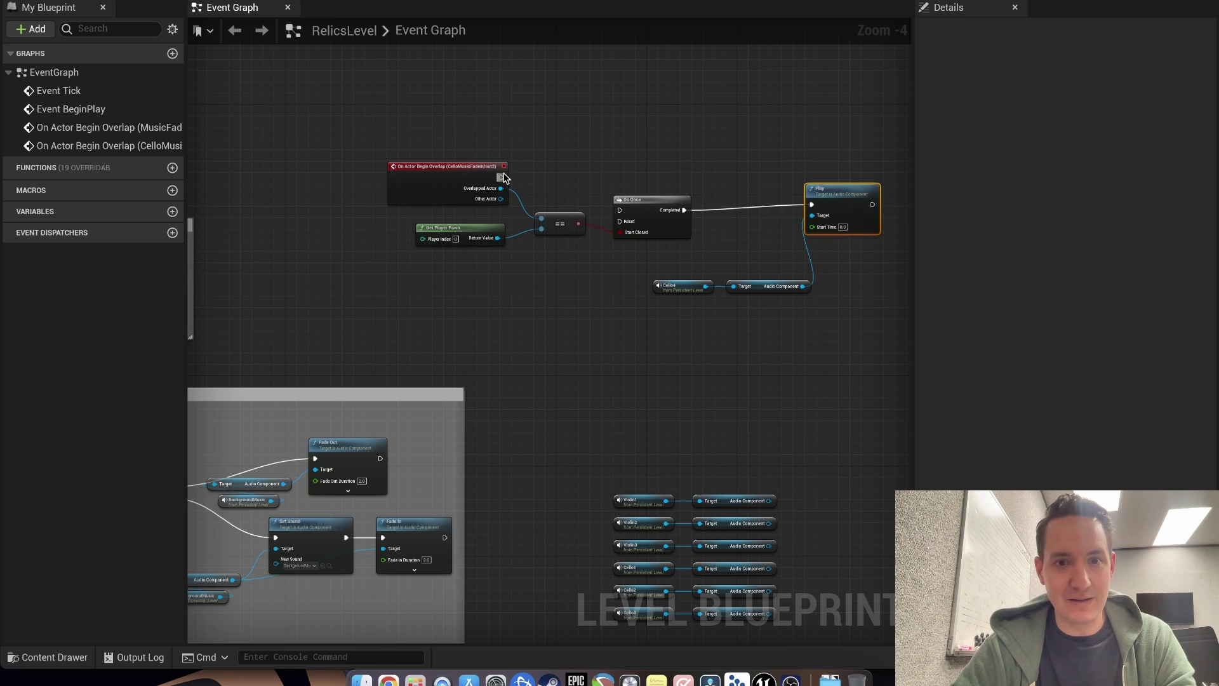
pyautogui.moveTo(502, 177); pyautogui.dragTo(621, 211)
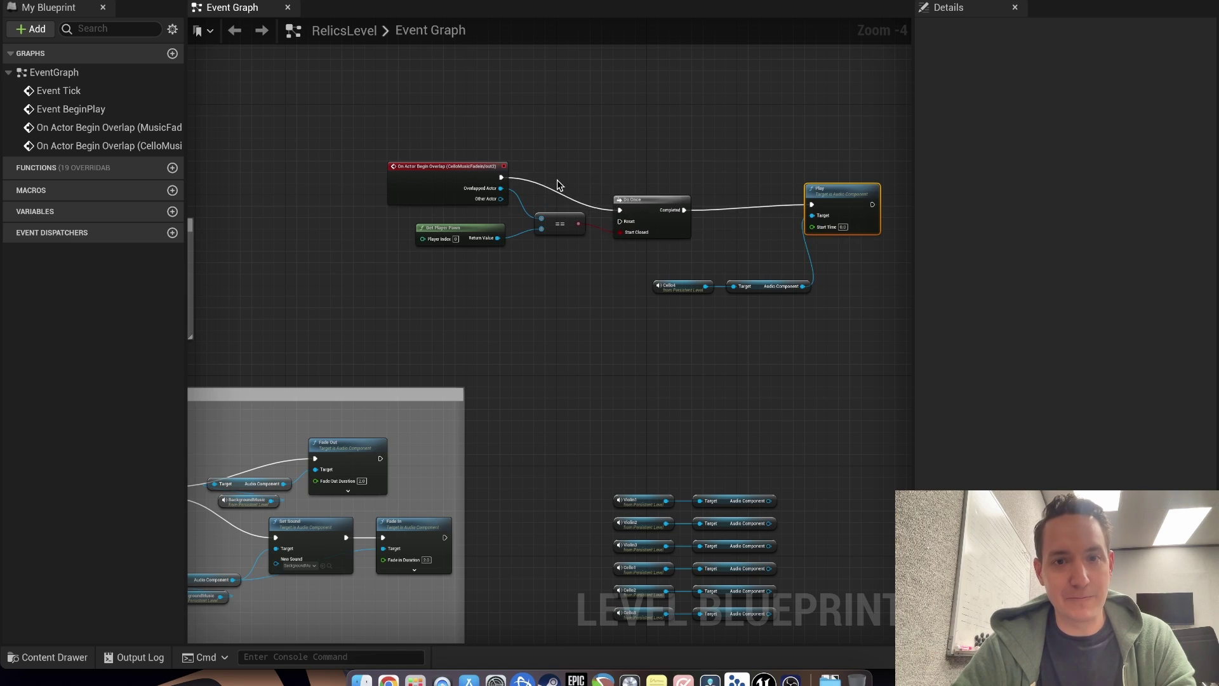
pyautogui.click(626, 202)
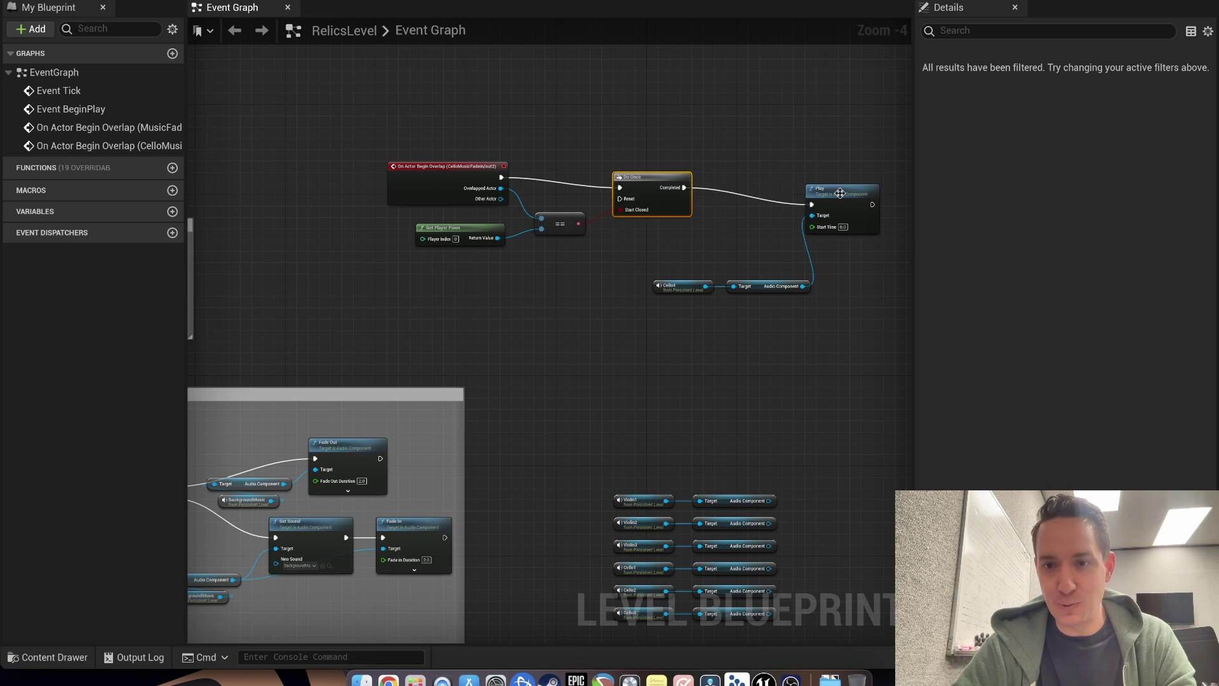
pyautogui.moveTo(840, 193); pyautogui.dragTo(765, 181)
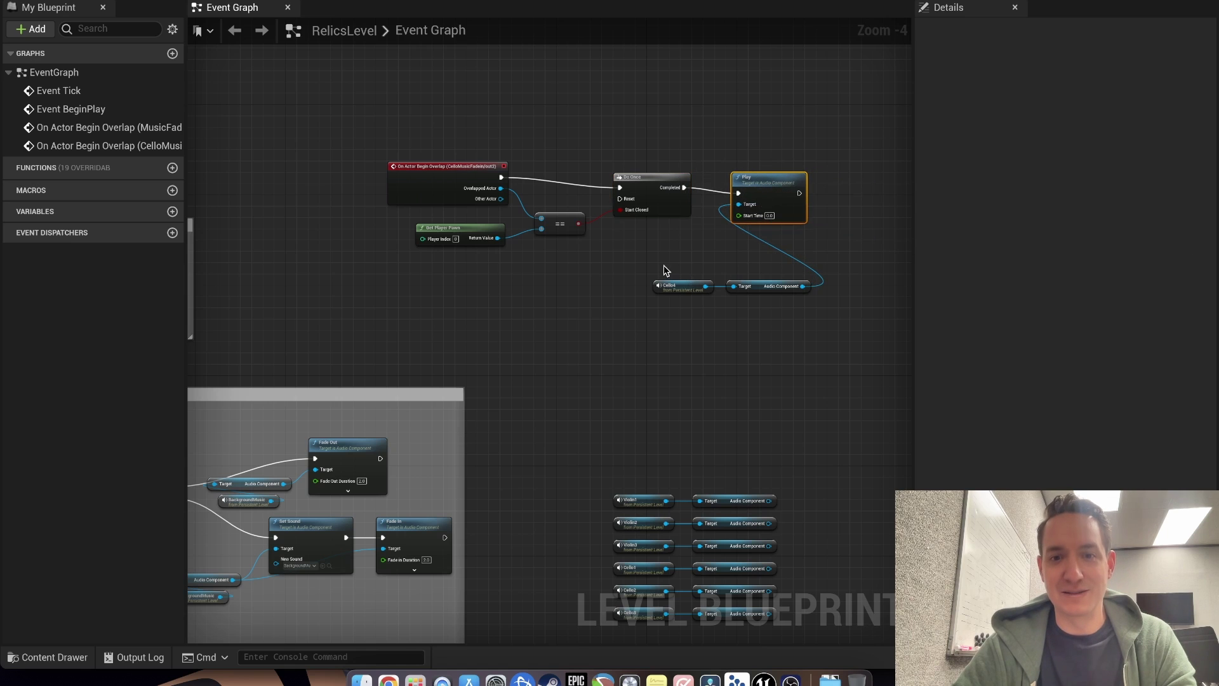
pyautogui.moveTo(665, 271); pyautogui.dragTo(743, 374)
# Step: Move the violin and cello variable nodes beside the Play node, with Cello4 below them
pyautogui.moveTo(743, 374); pyautogui.dragTo(656, 254, button='right')
pyautogui.moveTo(524, 343); pyautogui.dragTo(675, 535)
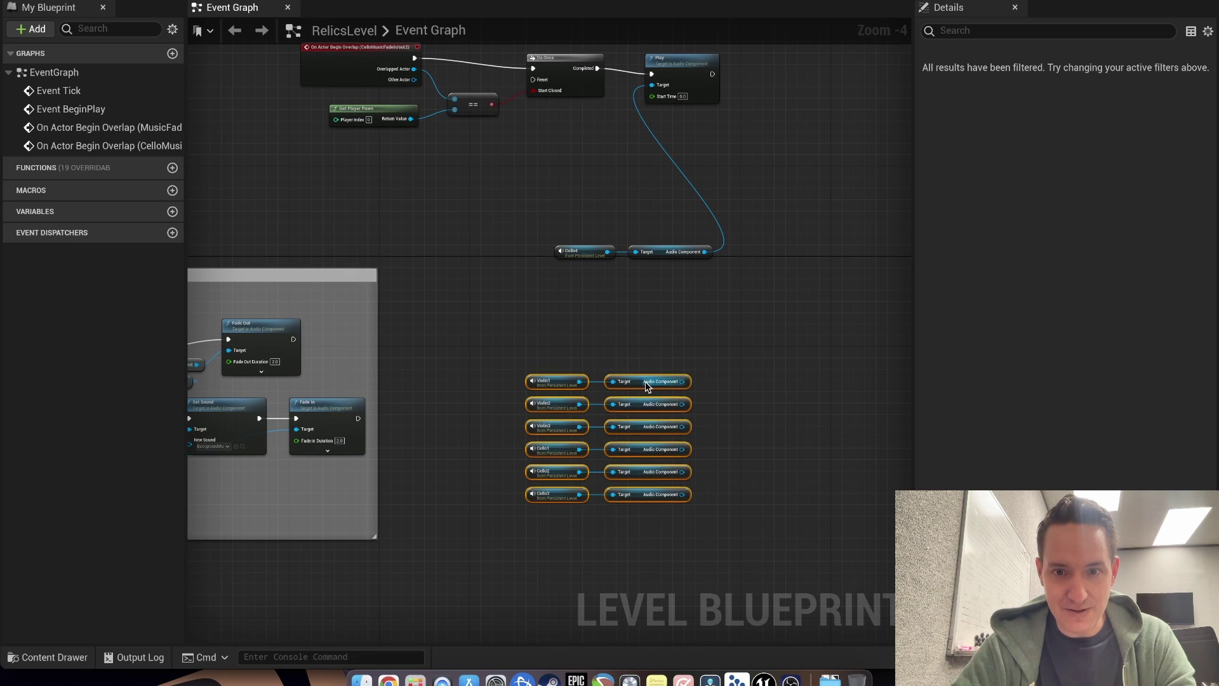
pyautogui.moveTo(646, 381); pyautogui.dragTo(614, 132)
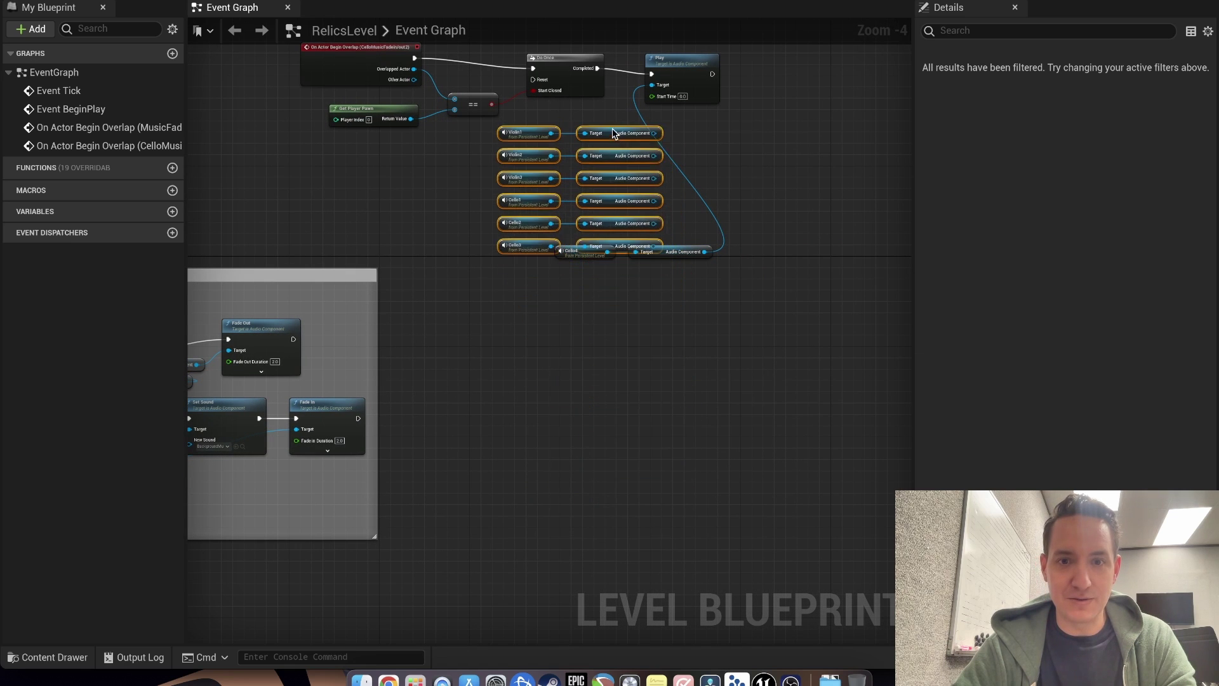
pyautogui.moveTo(607, 186); pyautogui.dragTo(615, 181)
pyautogui.moveTo(565, 331); pyautogui.dragTo(592, 322)
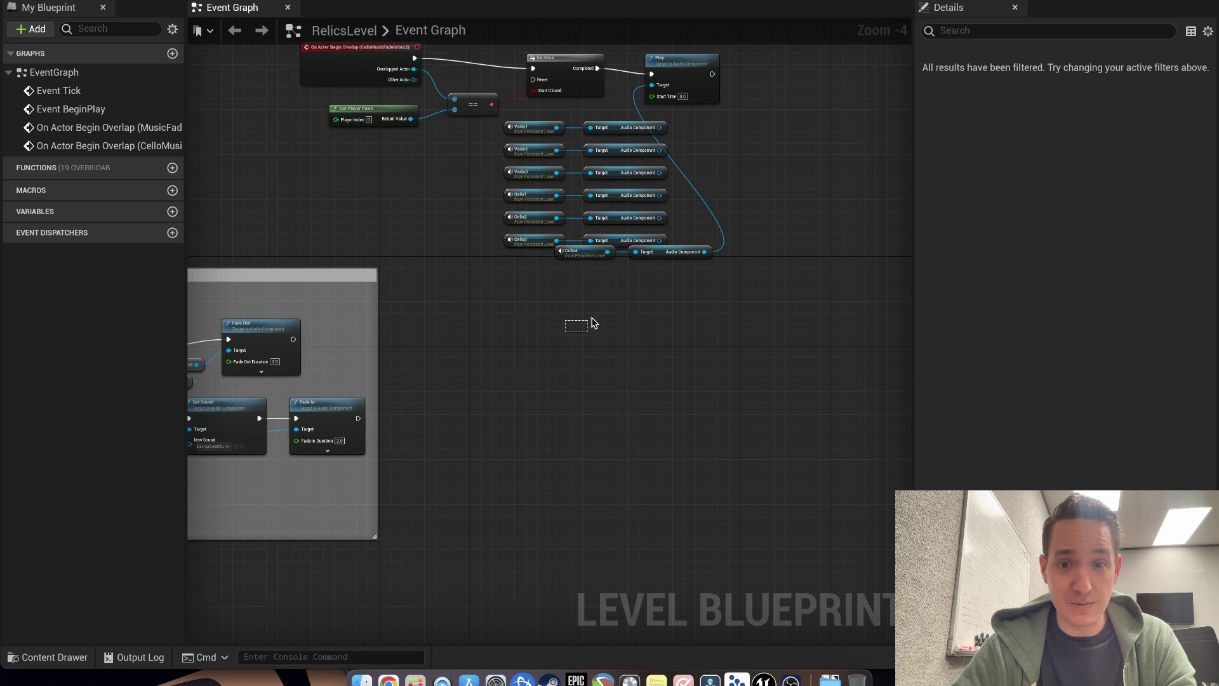
pyautogui.moveTo(675, 262); pyautogui.dragTo(617, 275)
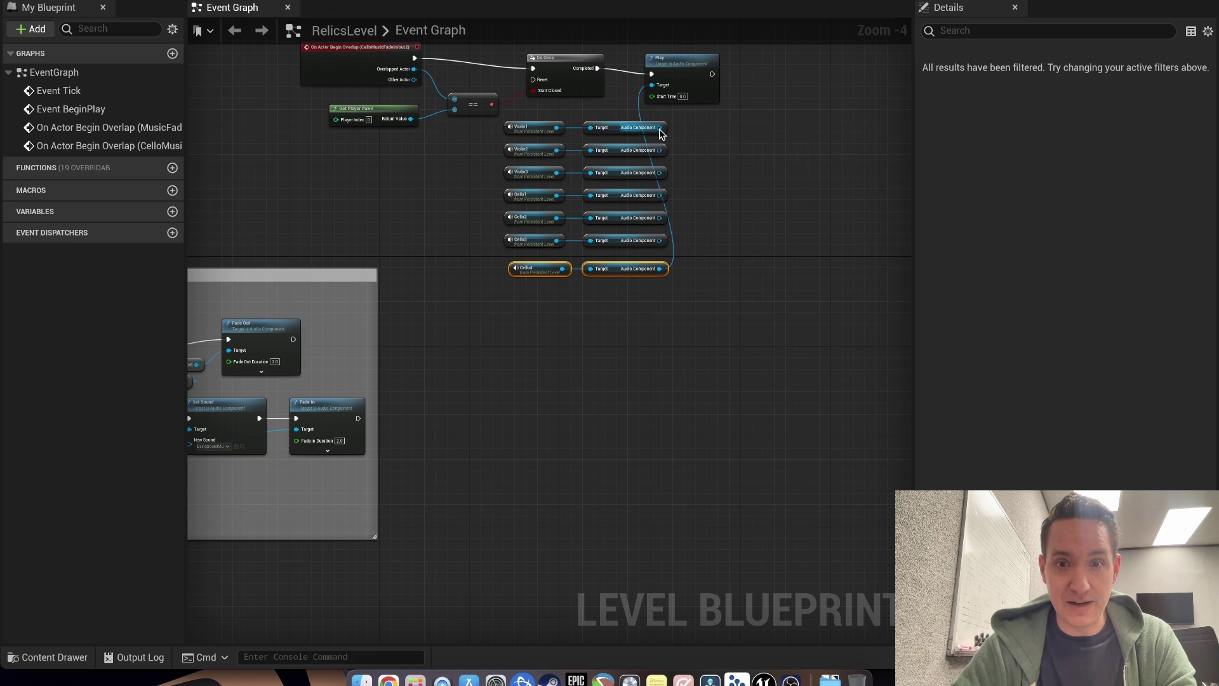
# Step: Wire the Violin1–3 and Cello1–3 audio components into Play's Target, then save the level
pyautogui.moveTo(659, 128); pyautogui.dragTo(652, 85)
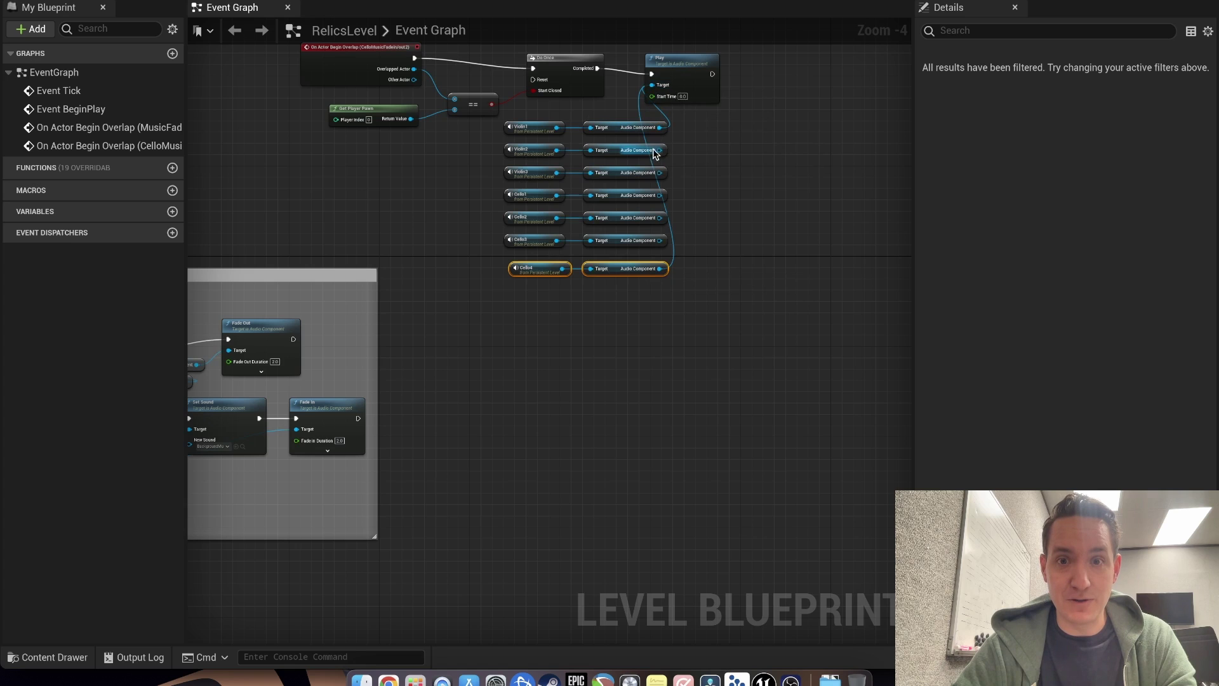
pyautogui.moveTo(660, 150); pyautogui.dragTo(652, 86)
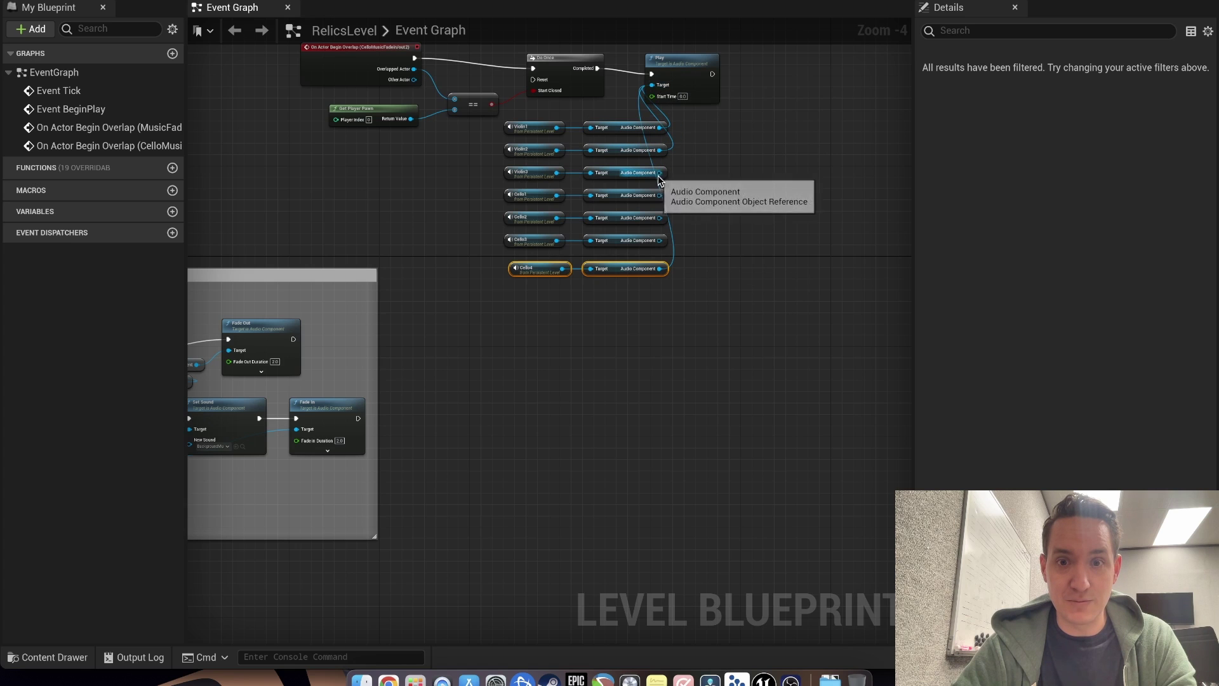
pyautogui.moveTo(660, 172); pyautogui.dragTo(651, 85)
pyautogui.moveTo(660, 195); pyautogui.dragTo(651, 86)
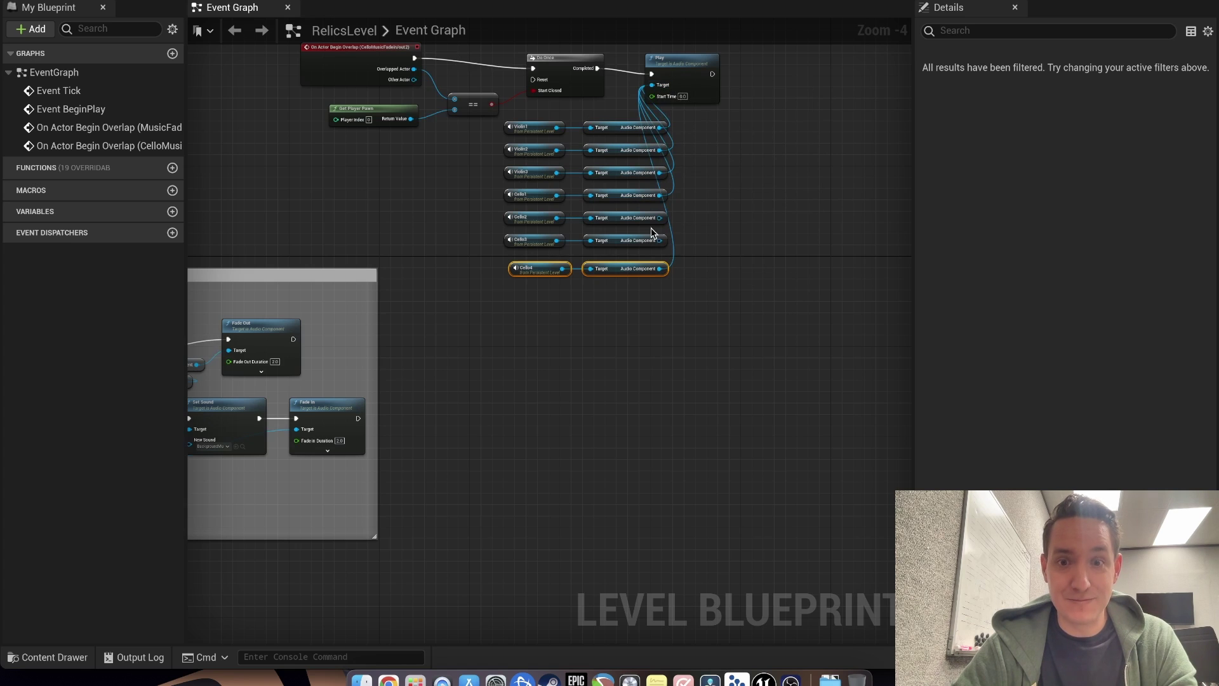
pyautogui.moveTo(660, 218); pyautogui.dragTo(652, 85)
pyautogui.moveTo(660, 240); pyautogui.dragTo(652, 85)
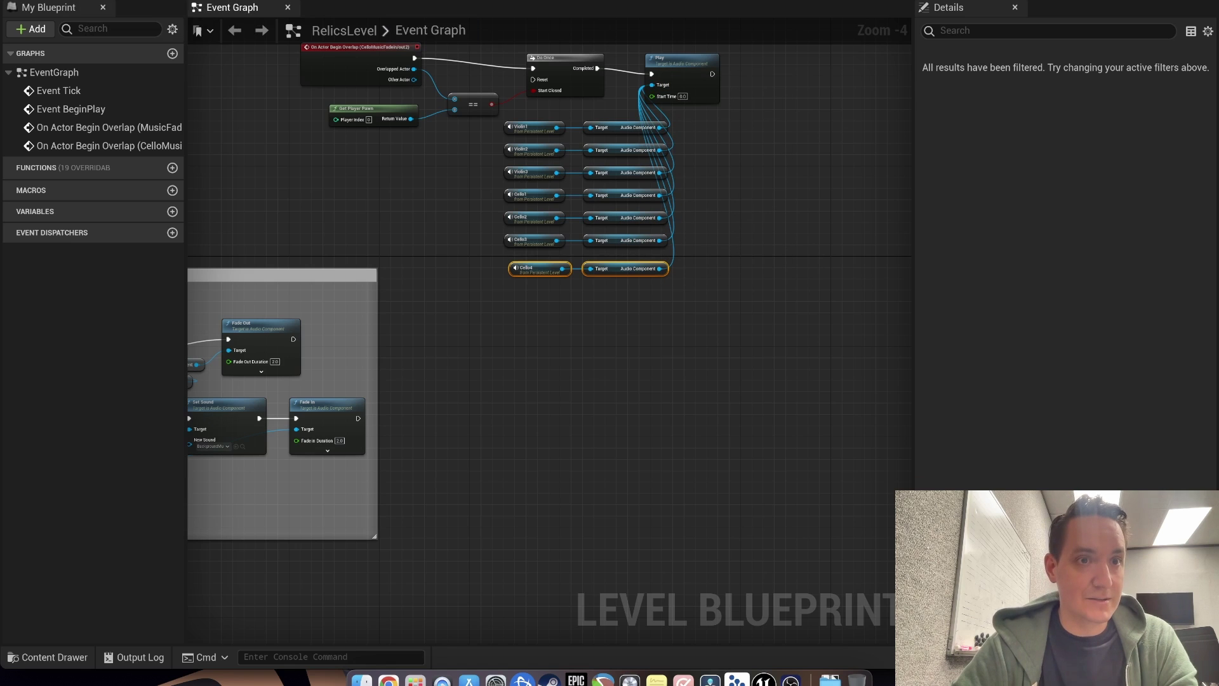
pyautogui.hotkey('ctrl', 's')
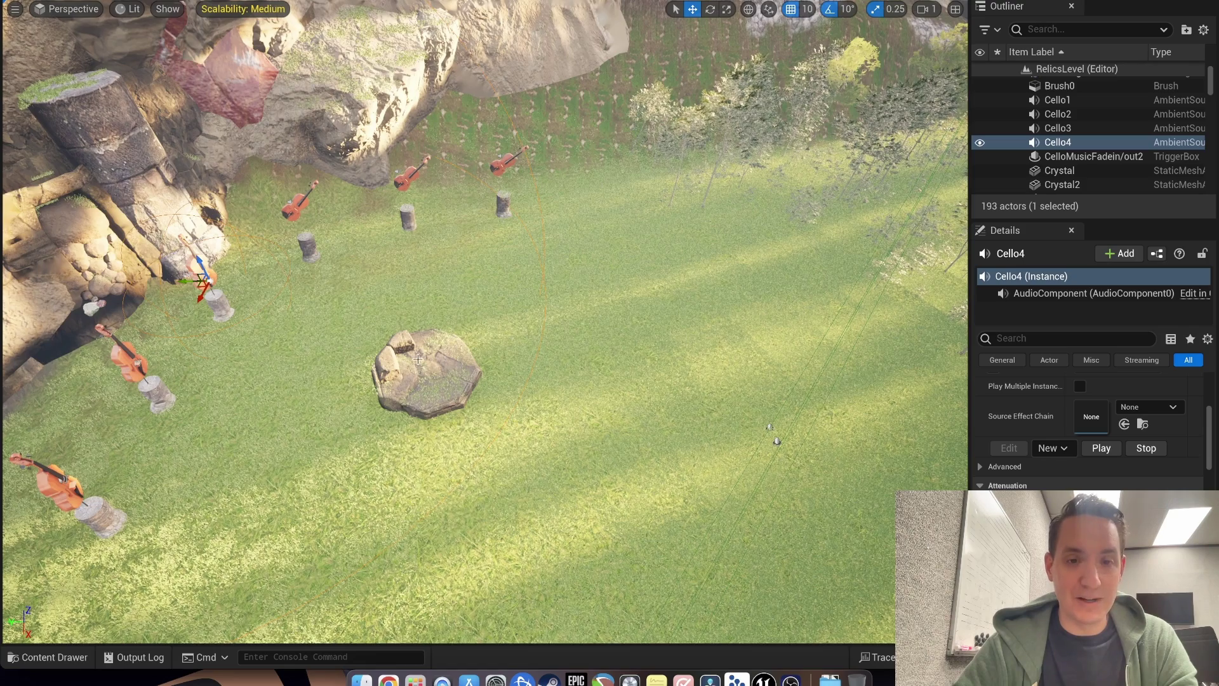
pyautogui.moveTo(477, 385); pyautogui.dragTo(477, 386, button='right')
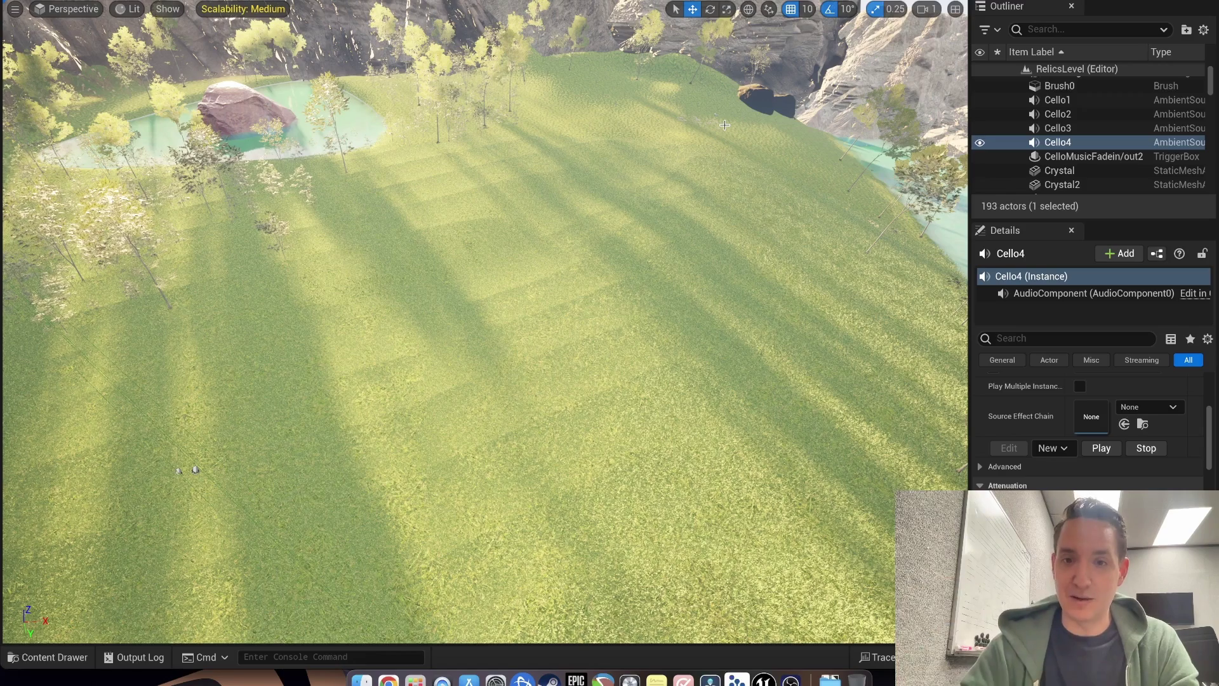
pyautogui.moveTo(523, 311); pyautogui.dragTo(524, 311, button='right')
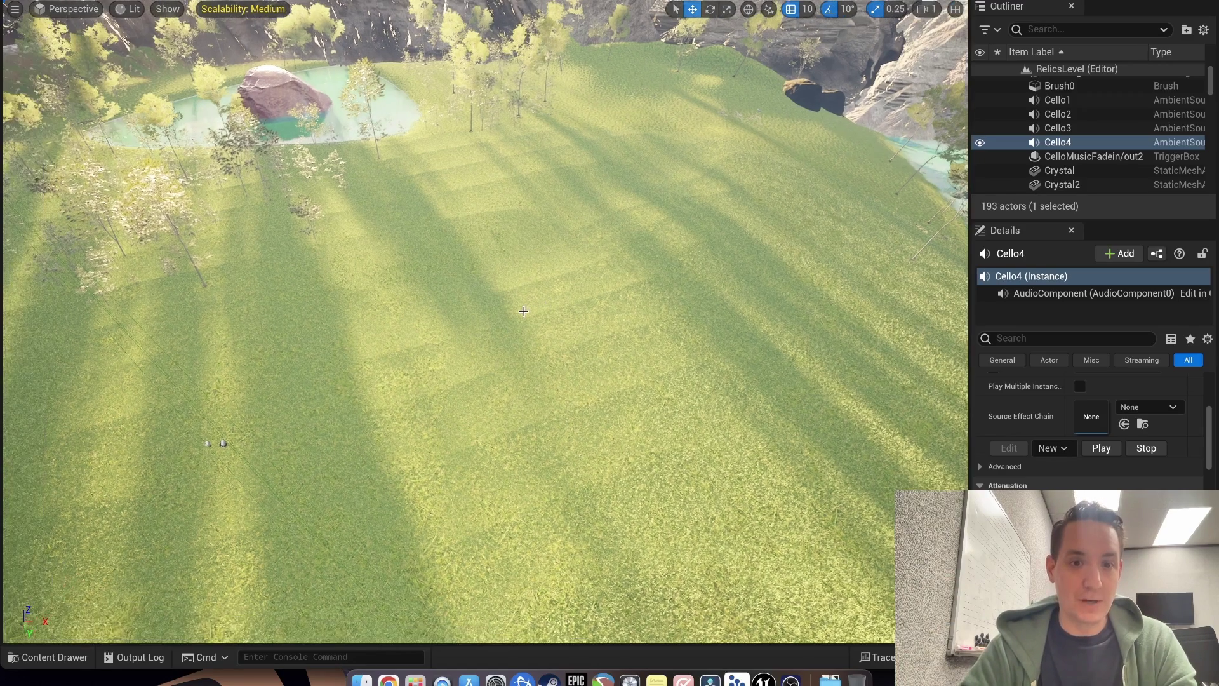
pyautogui.moveTo(456, 280); pyautogui.dragTo(368, 312)
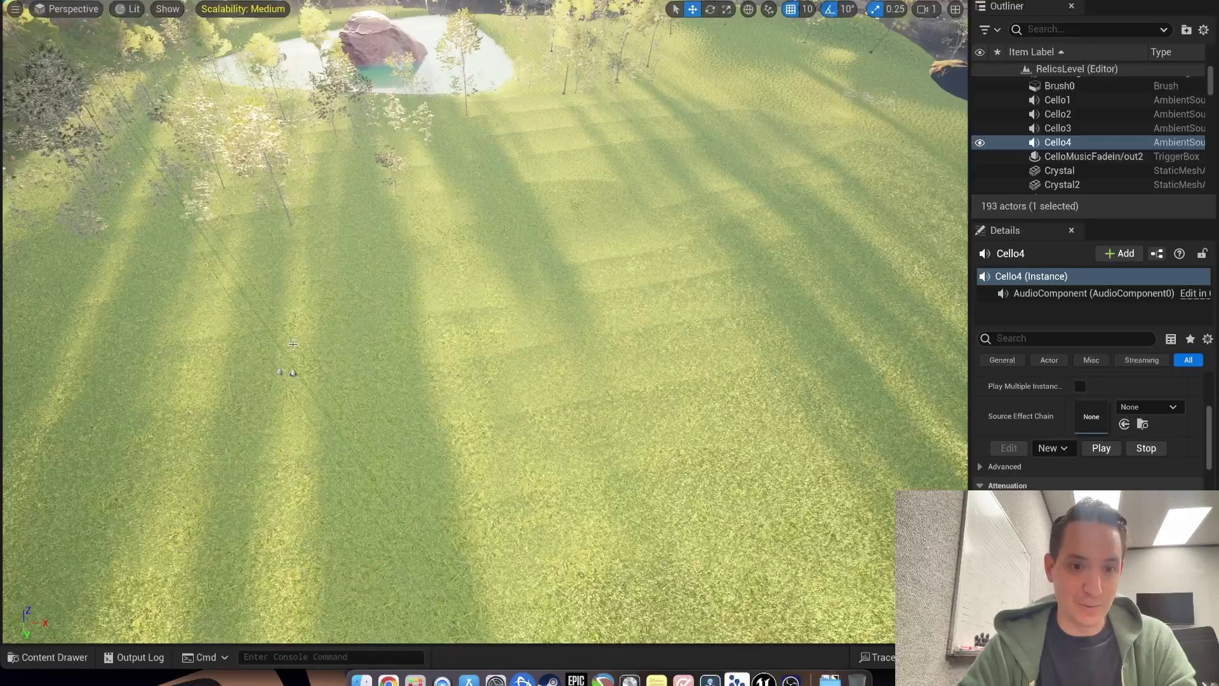
pyautogui.moveTo(266, 349); pyautogui.dragTo(140, 413)
pyautogui.moveTo(152, 395); pyautogui.dragTo(200, 431, button='right')
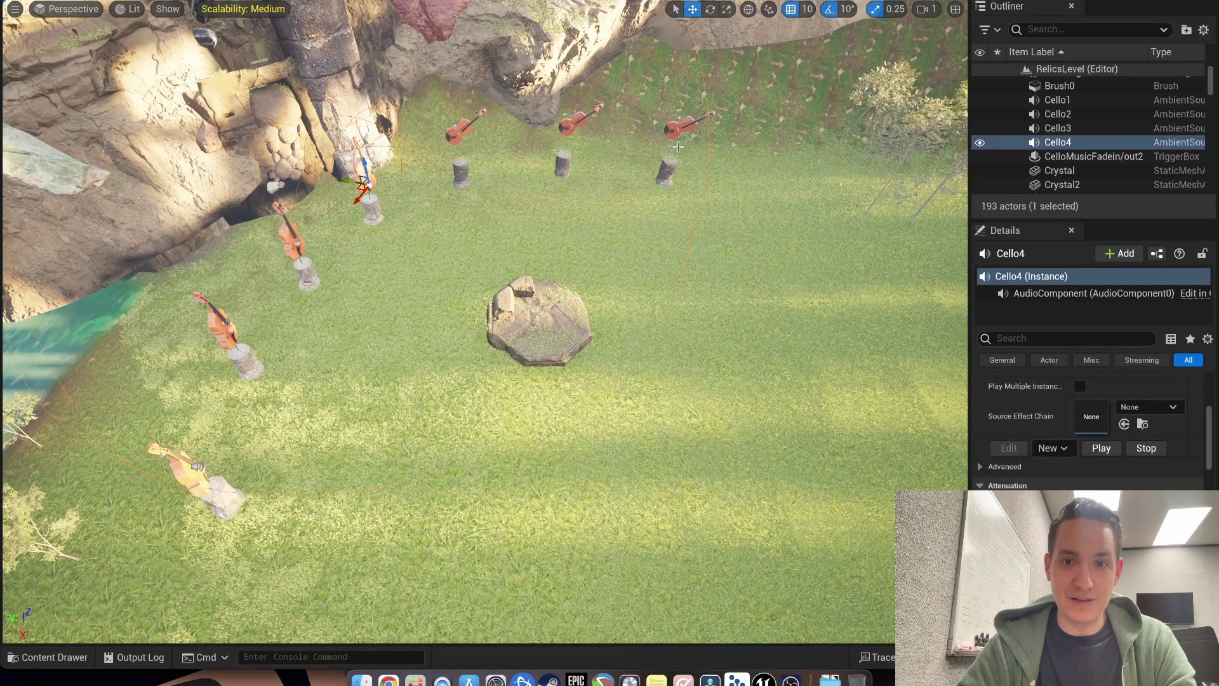
# Step: Switch to Unlit, check the Violin3, Violin2 and Violin1 attenuation ranges, then start Play-In-Editor
pyautogui.click(131, 9)
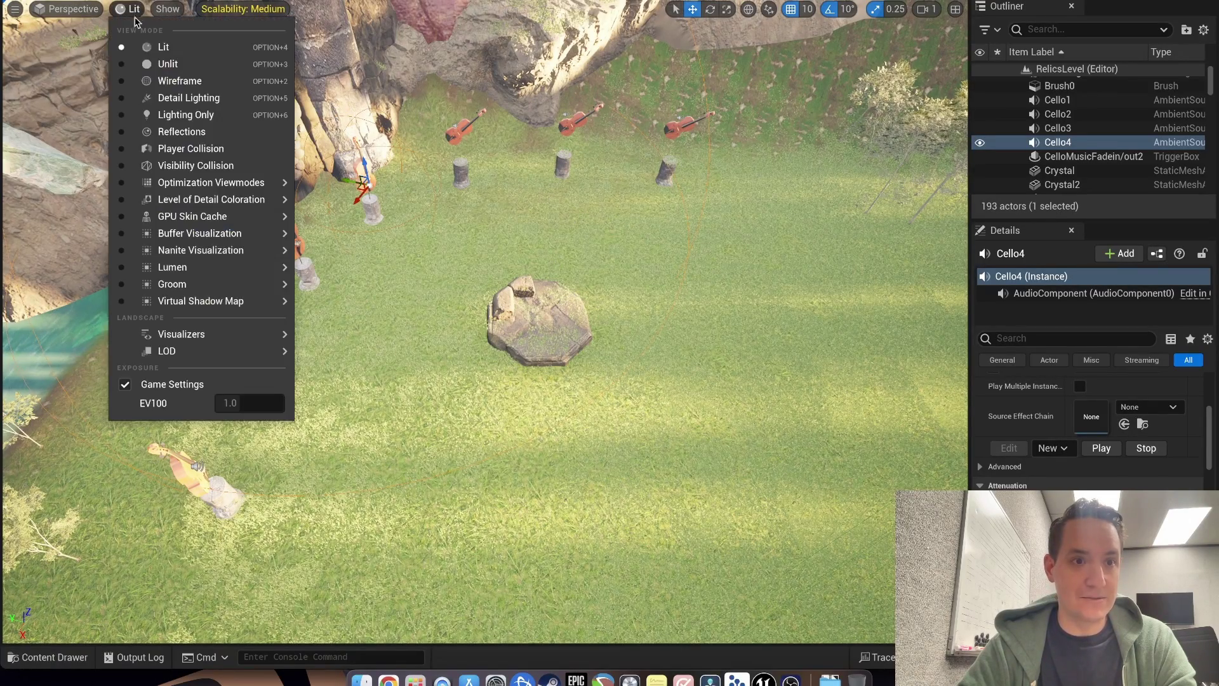
pyautogui.click(140, 62)
pyautogui.click(673, 127)
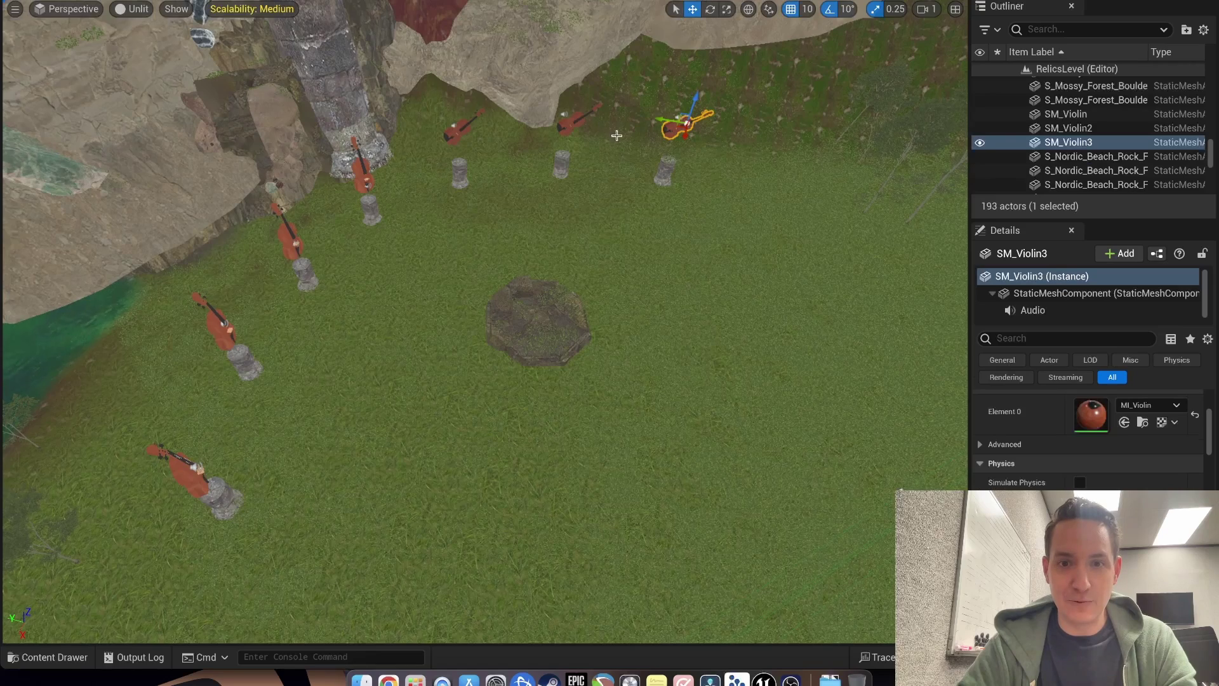
pyautogui.scroll(-5, 1057, 156)
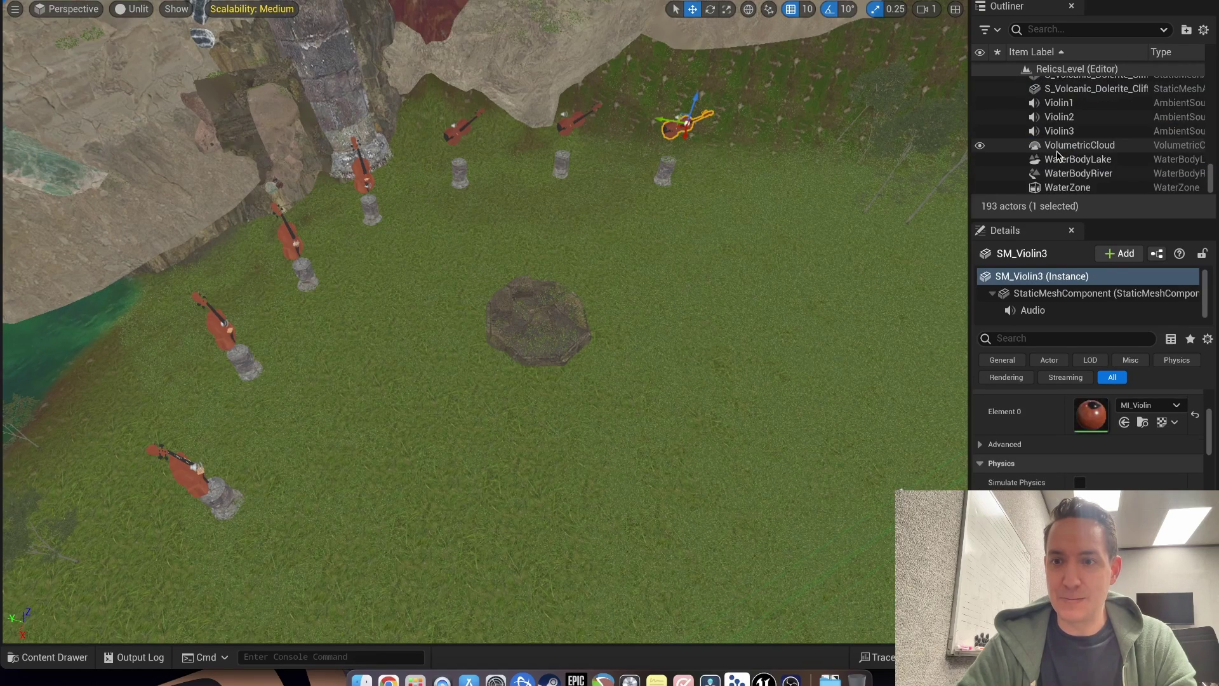
pyautogui.click(1058, 132)
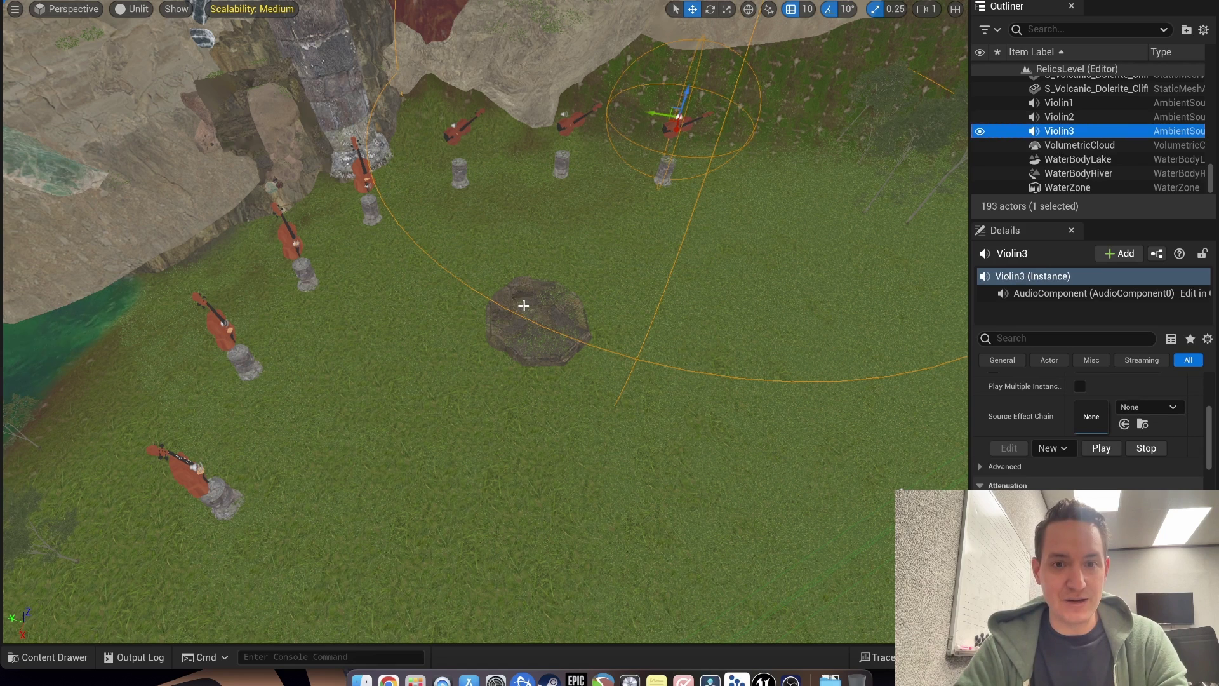
pyautogui.click(1059, 117)
pyautogui.click(1059, 103)
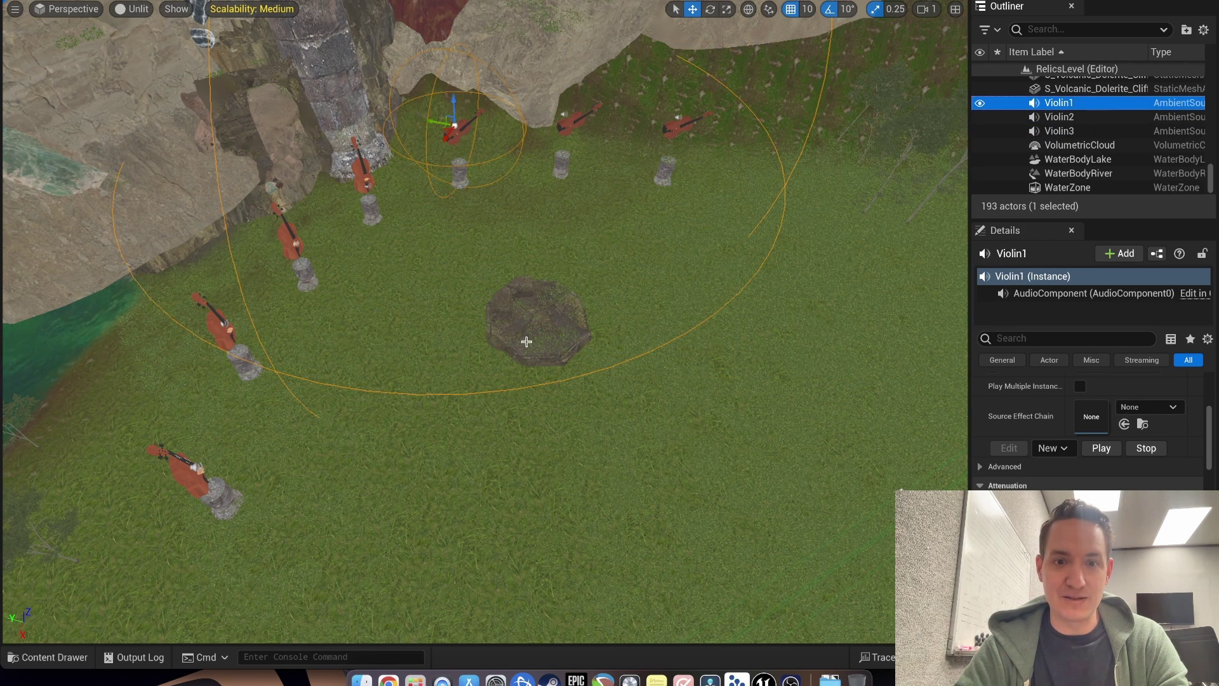
pyautogui.scroll(1, 1088, 124)
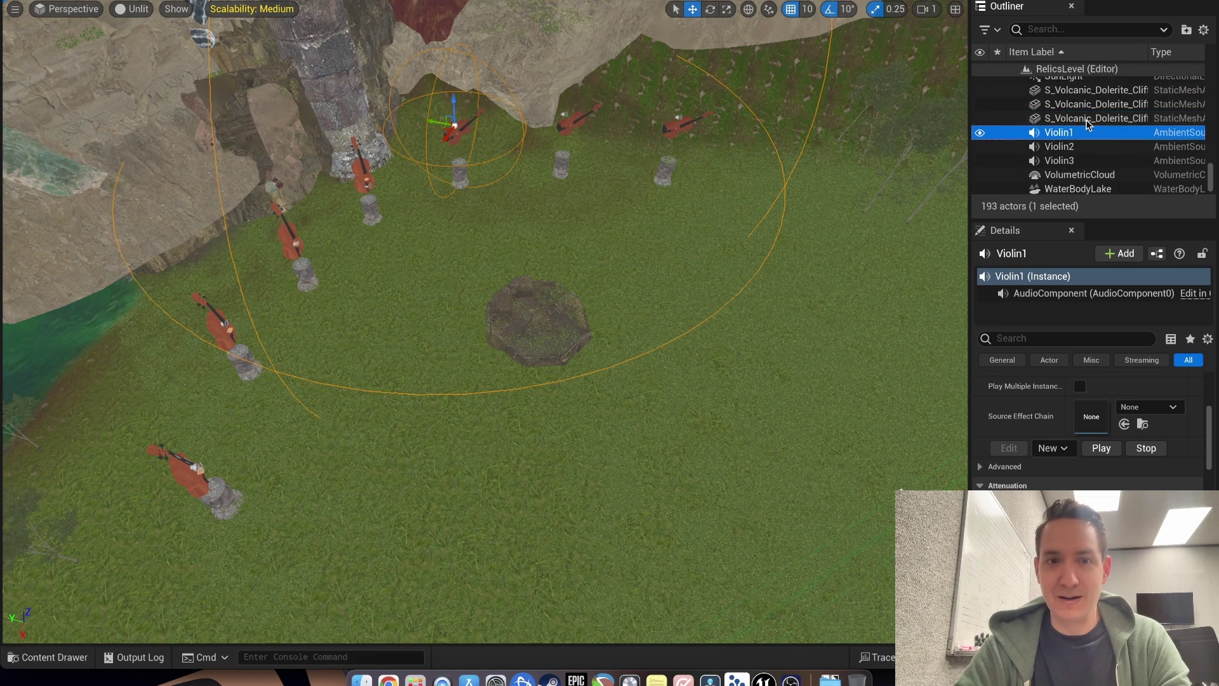
pyautogui.scroll(-1, 1089, 124)
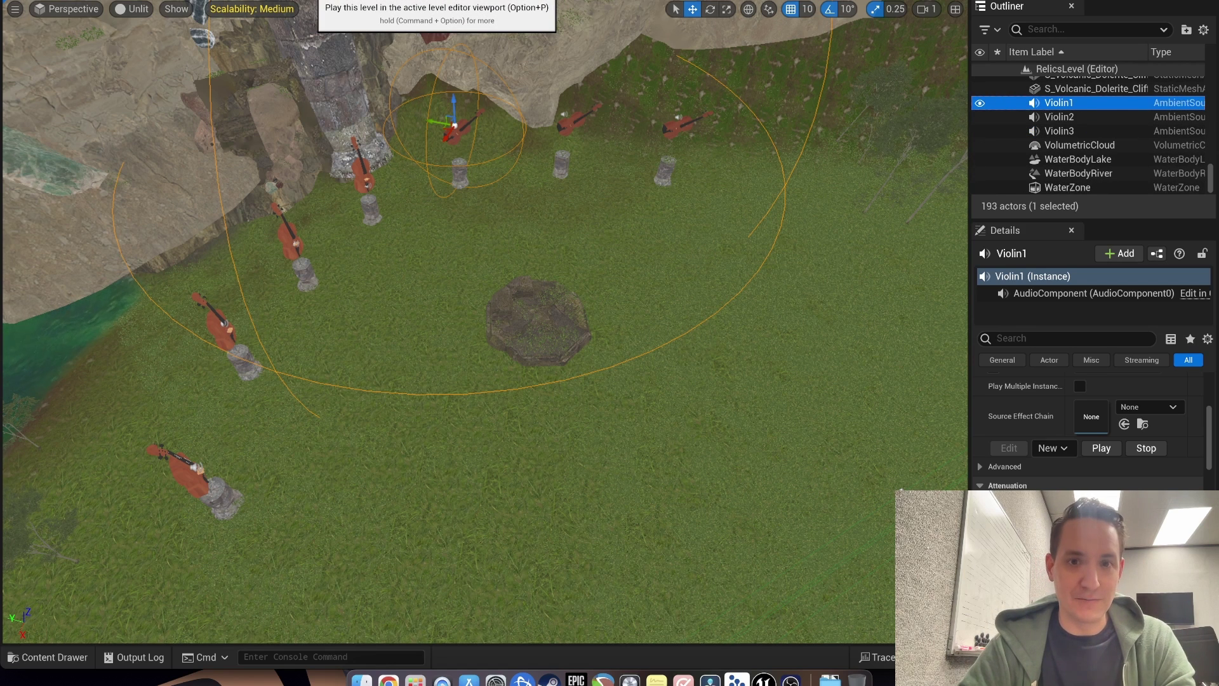
pyautogui.hotkey('alt', 'p')
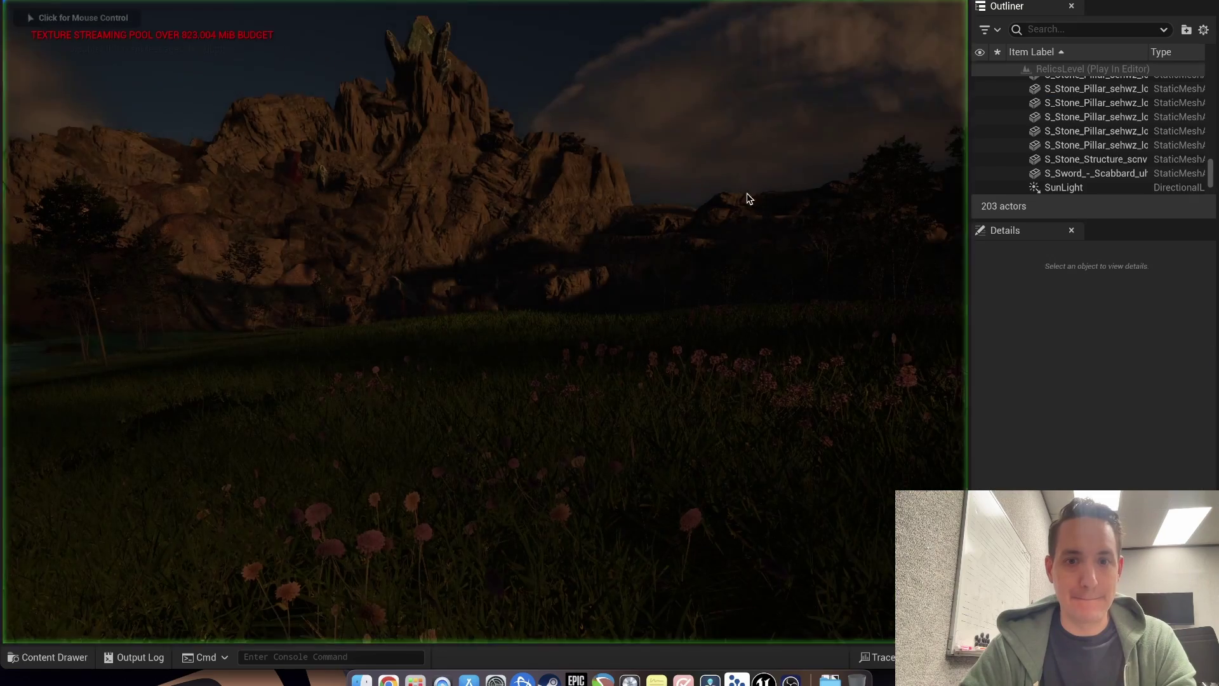